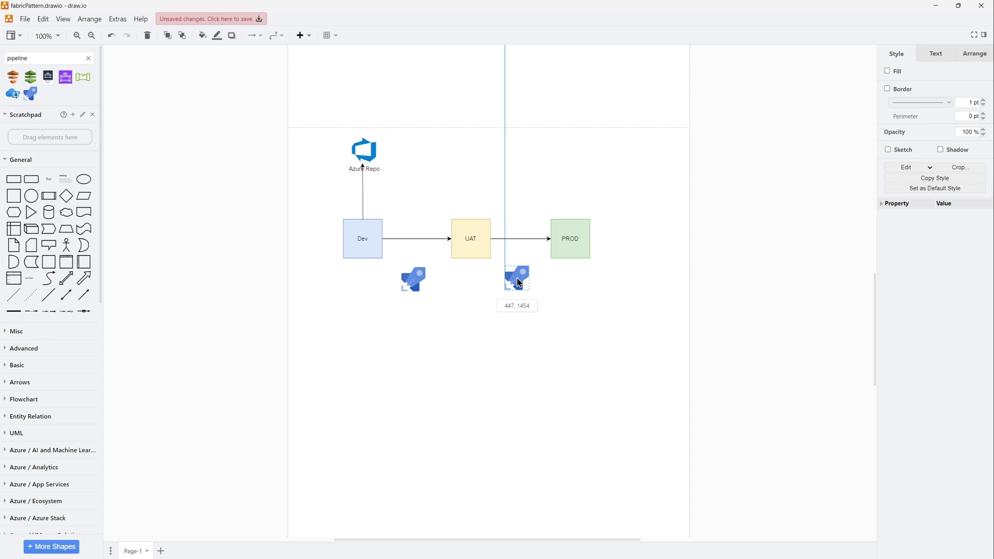
# Switch from the diagram to Power BI in the browser and open the deployment pipelines.
pyautogui.click(520, 315)
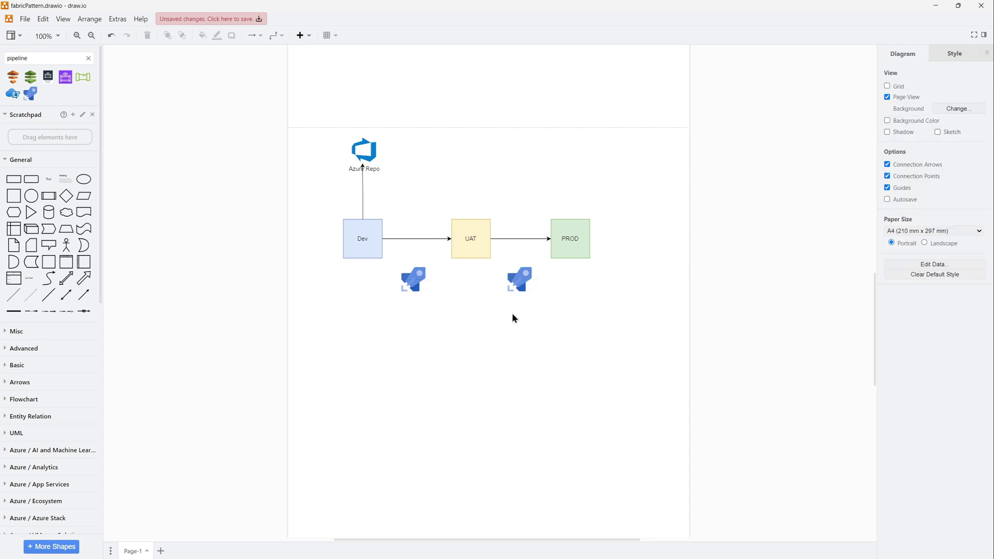
pyautogui.moveTo(680, 555)
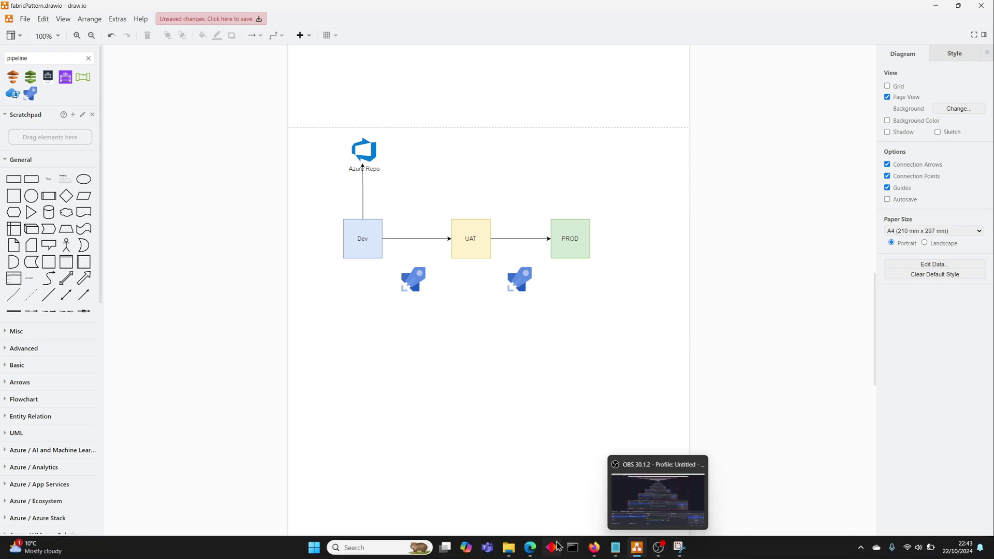
pyautogui.click(596, 555)
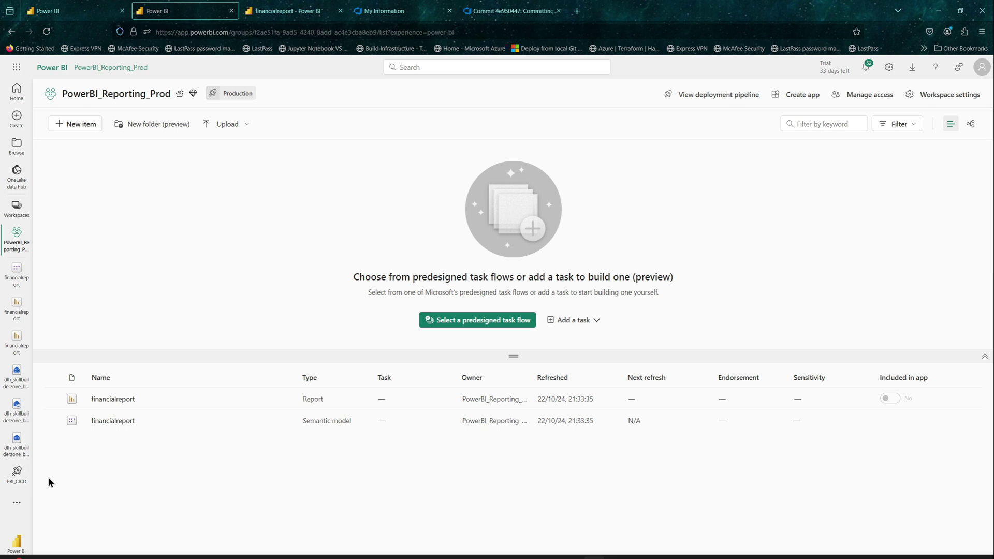
pyautogui.click(17, 208)
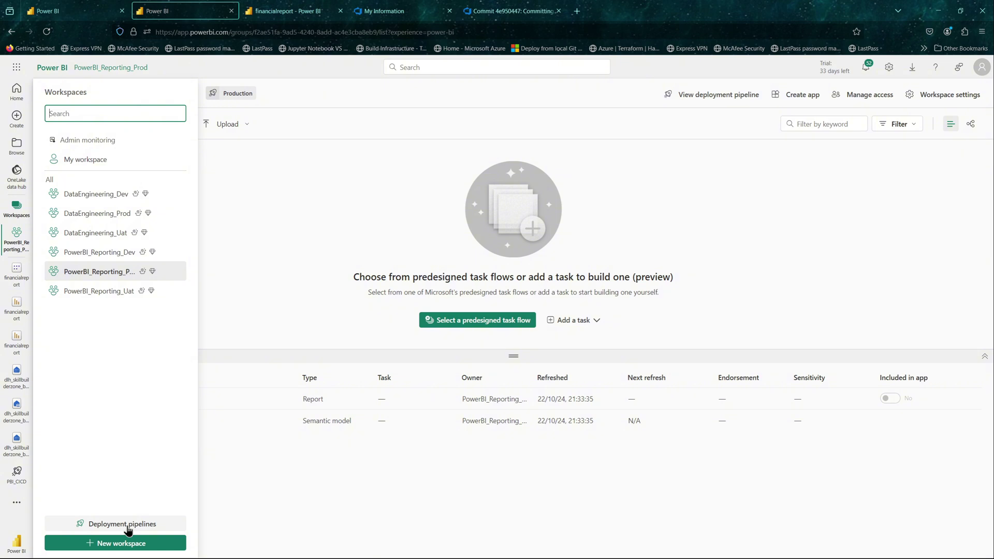
pyautogui.click(127, 526)
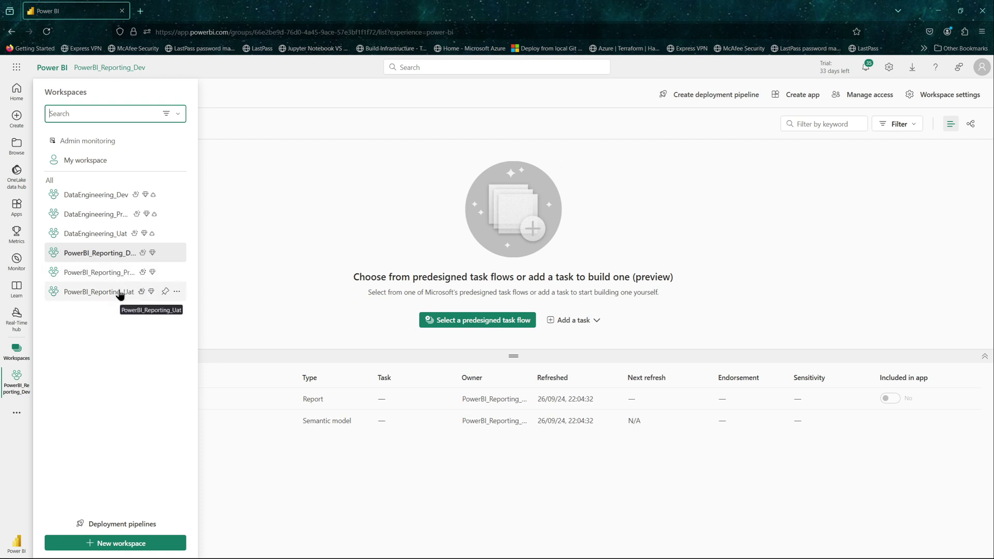
# Check the data source credentials in the settings of the financialreport semantic model in the PowerBI_Reporting_Dev workspace, and return to the workspace.
pyautogui.click(101, 253)
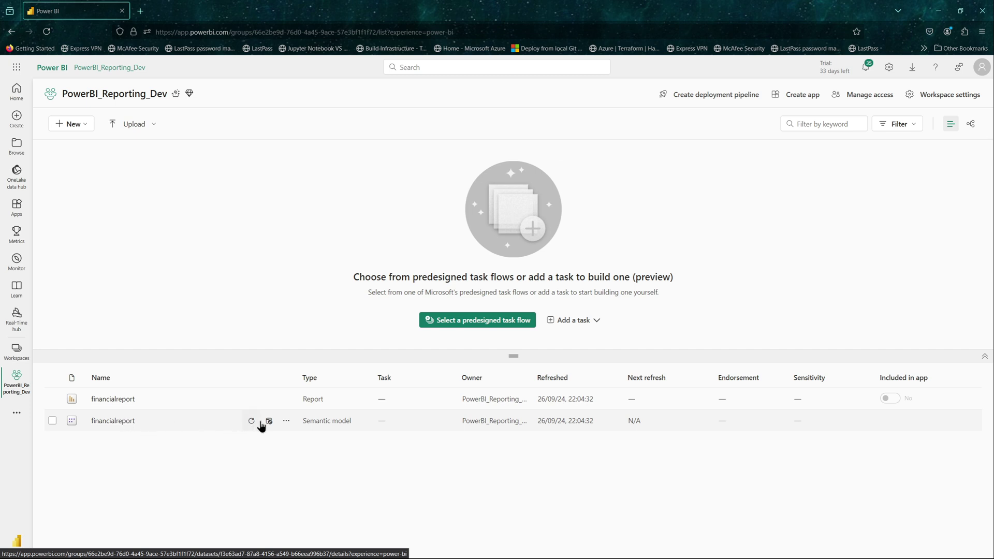
pyautogui.click(285, 422)
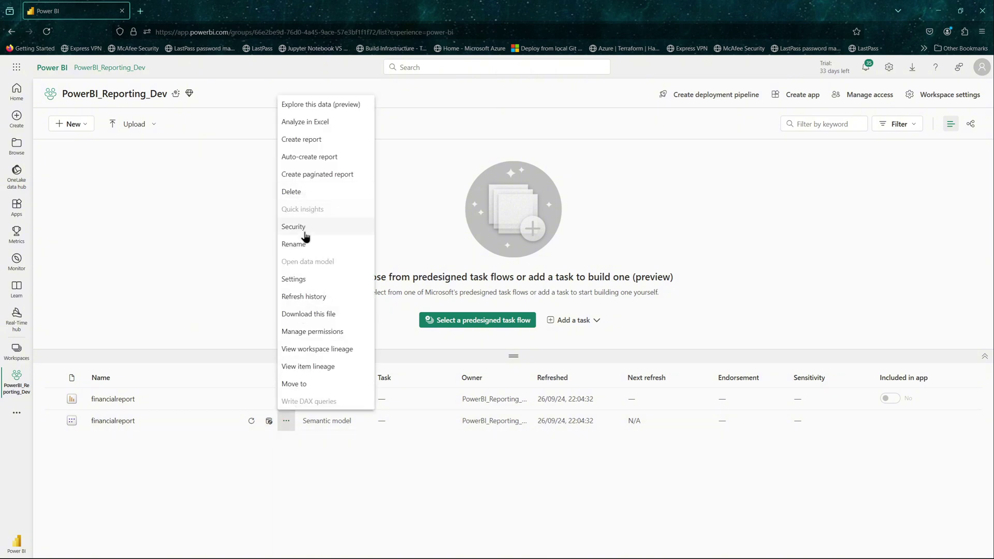
pyautogui.click(301, 280)
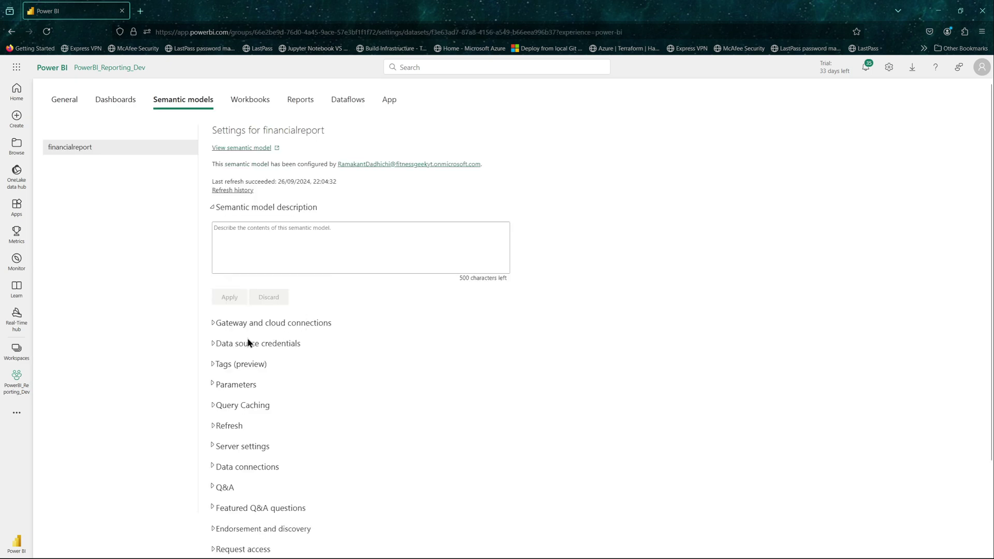
pyautogui.click(242, 344)
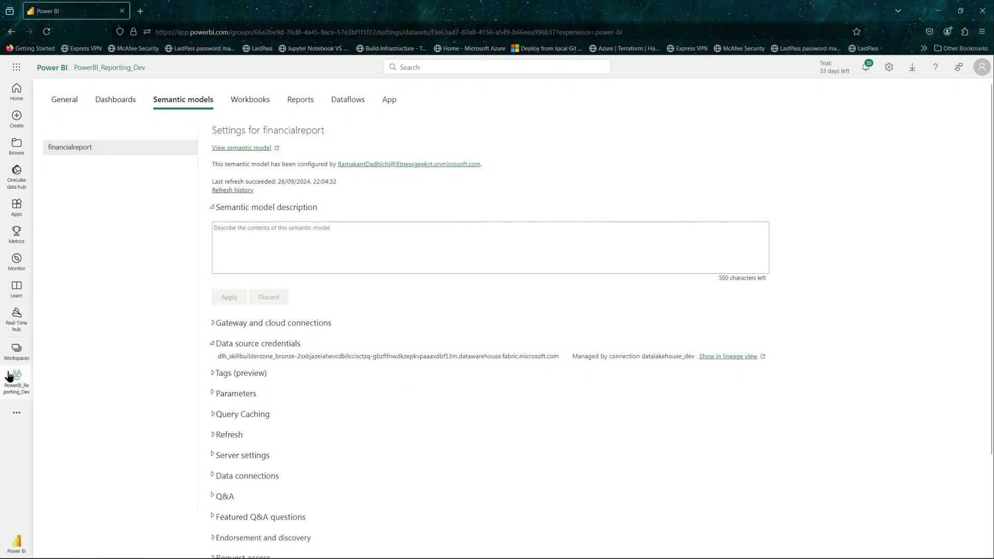
pyautogui.click(18, 392)
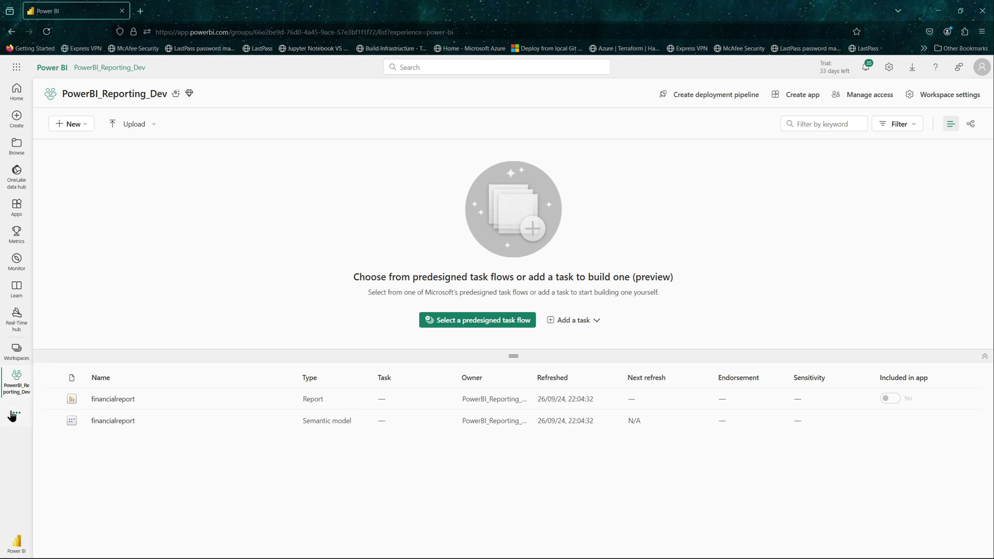
# Create a deployment pipeline named PBI_CICD with the default Development, Test and Production stages.
pyautogui.click(20, 361)
pyautogui.click(154, 518)
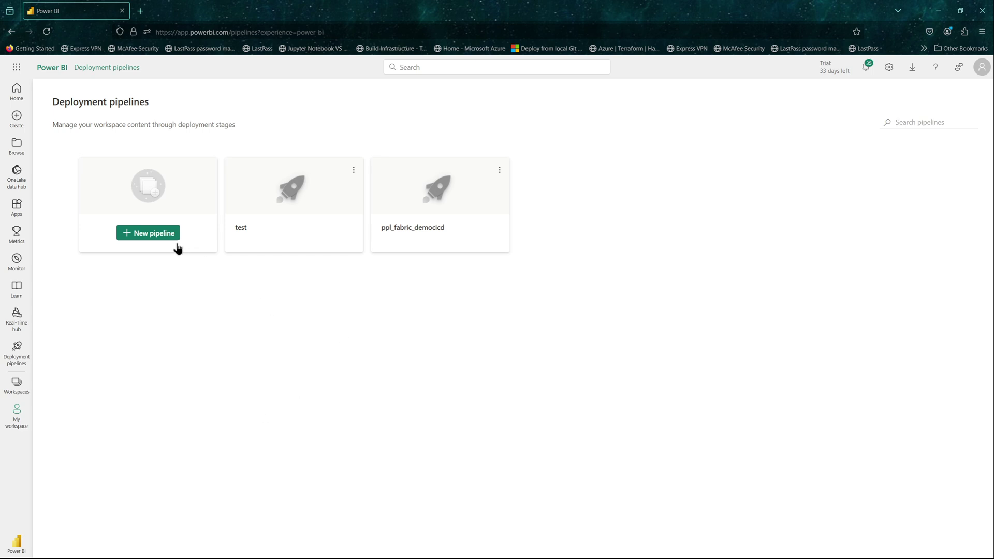
pyautogui.click(153, 234)
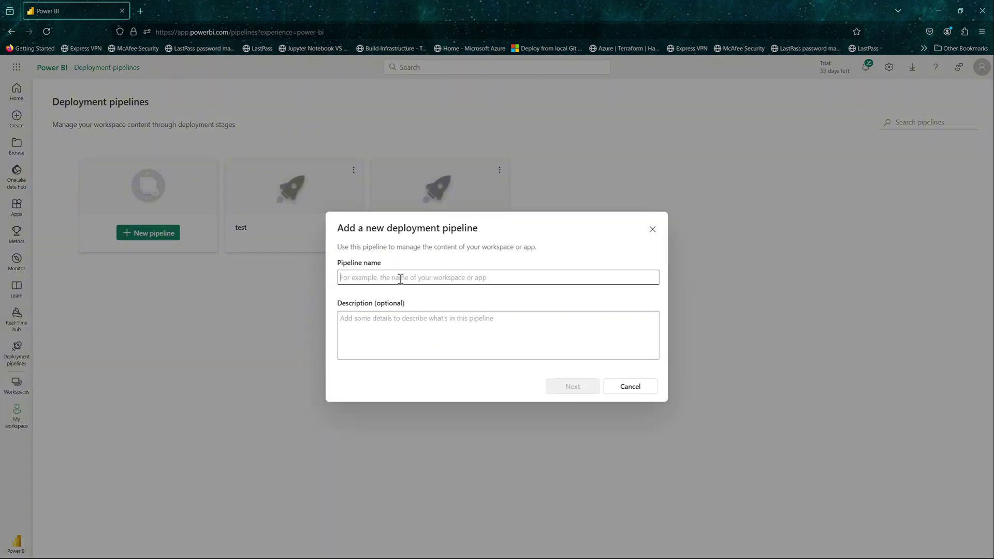
pyautogui.write('PB')
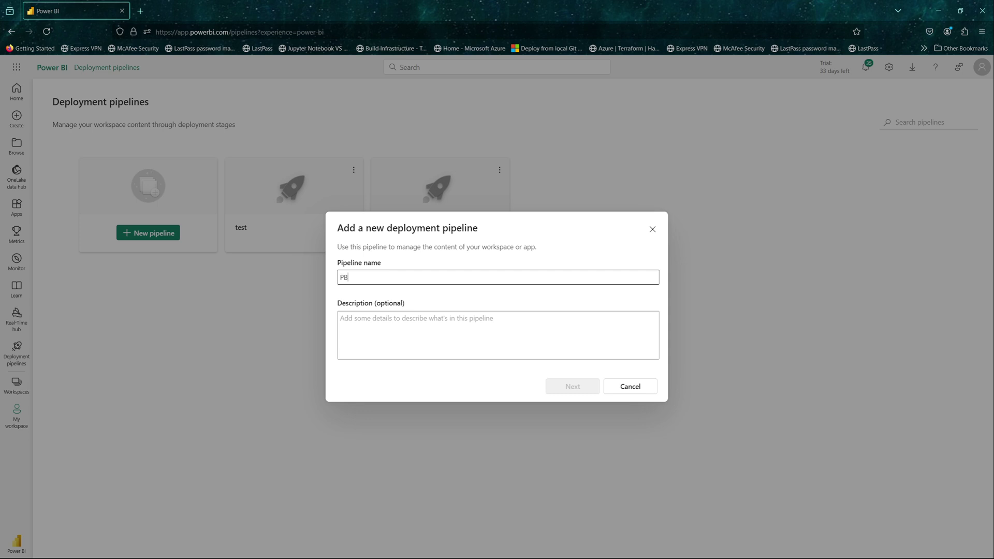
pyautogui.write('I_CICD')
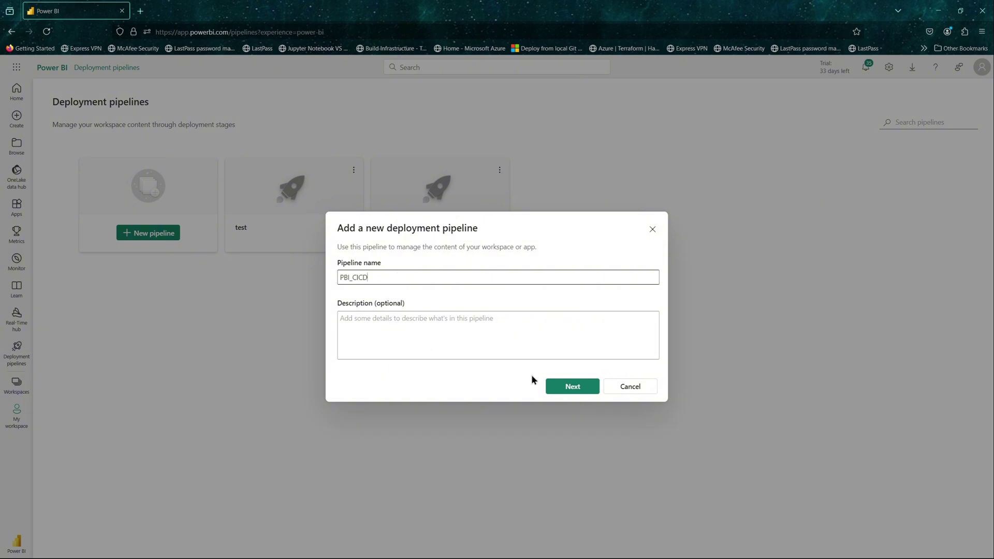
pyautogui.click(562, 390)
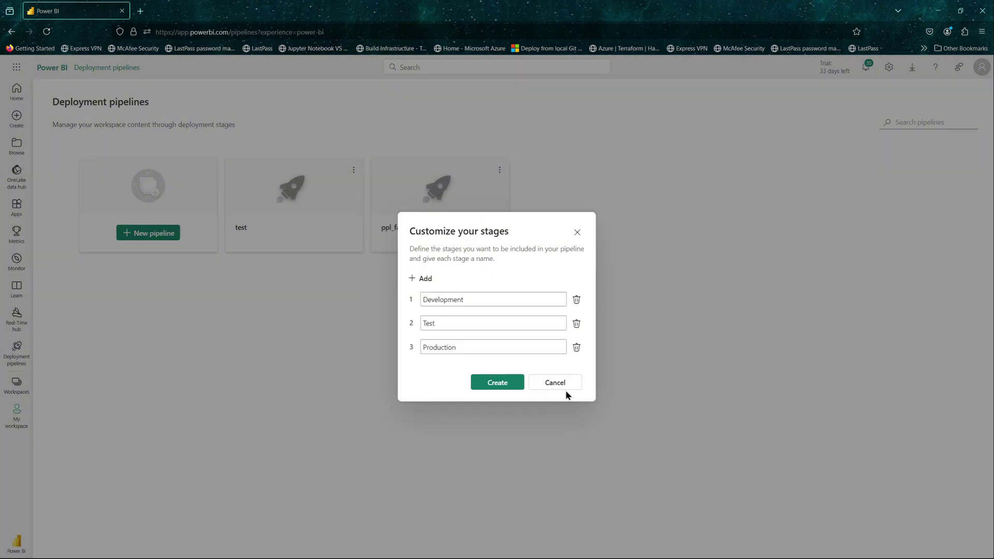
pyautogui.click(506, 386)
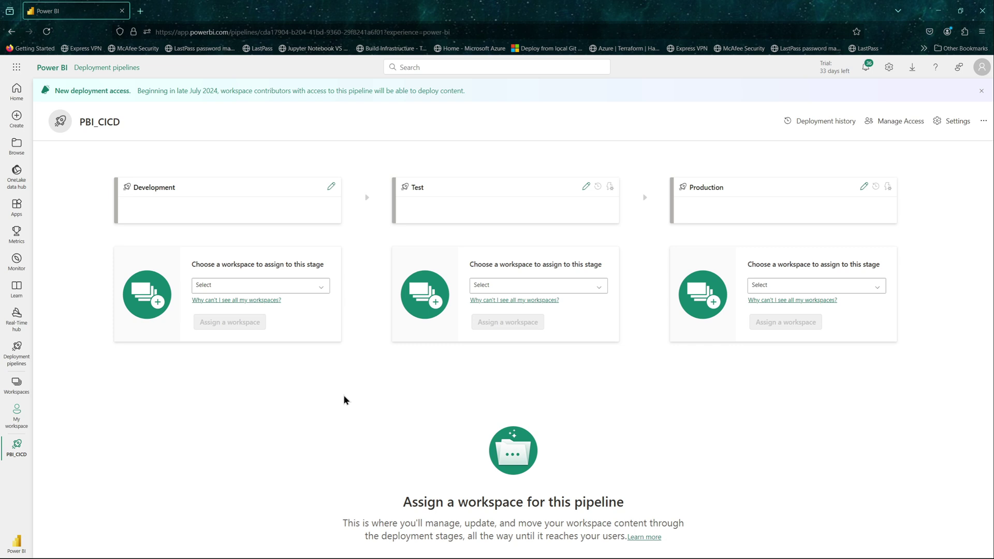
# Choose PowerBI_Reporting_Dev for Development, PowerBI_Reporting_Uat for Test and PowerBI_Reporting_Prod for Production, and assign the Development workspace.
pyautogui.click(322, 289)
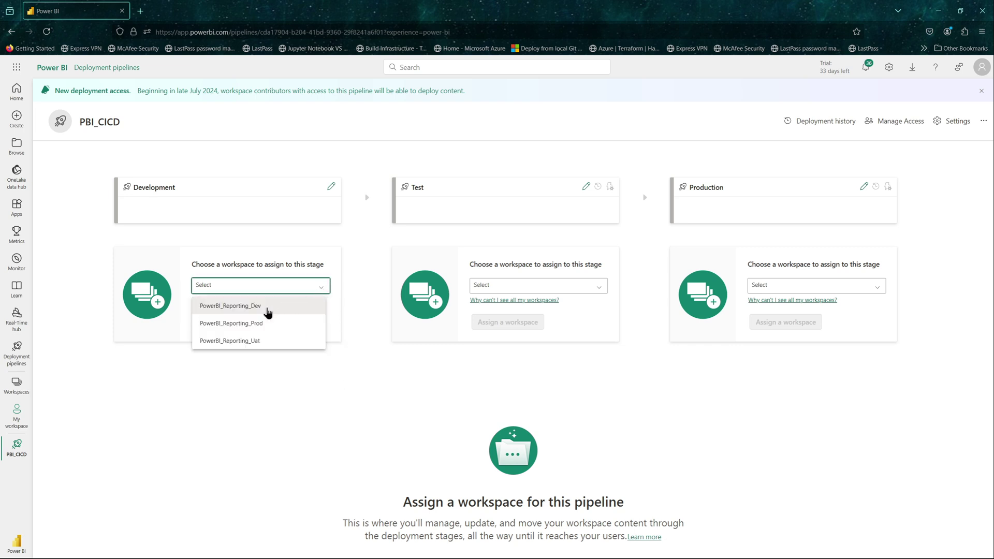
pyautogui.click(240, 307)
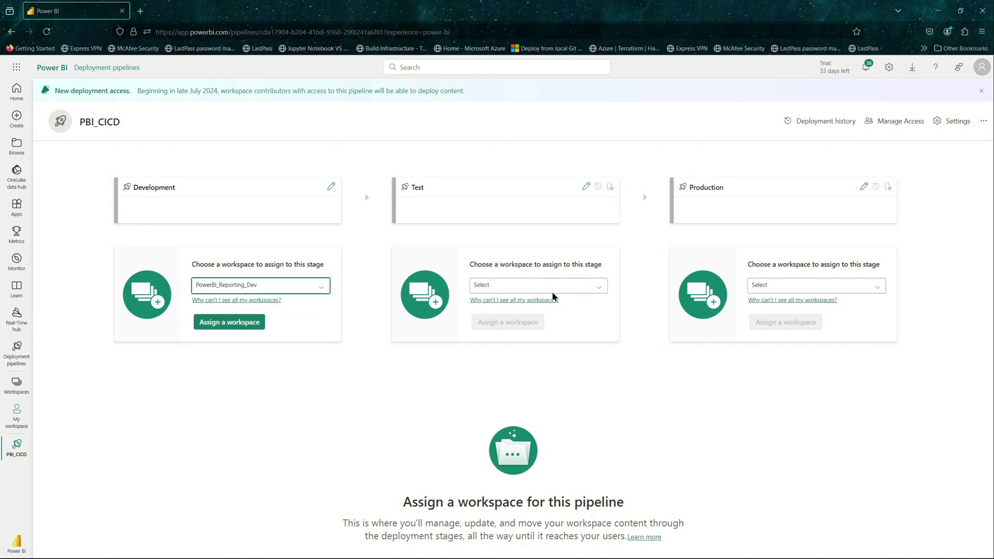
pyautogui.click(576, 293)
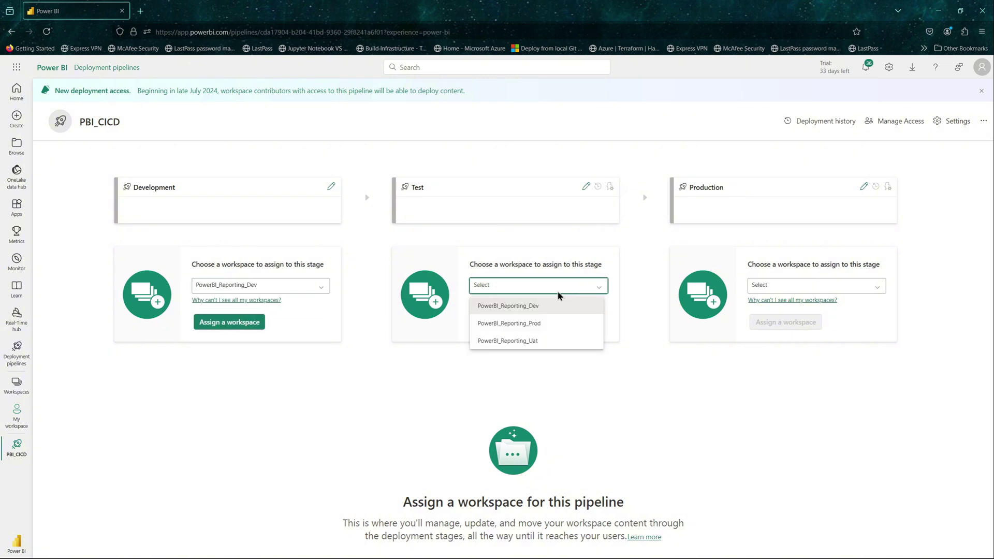
pyautogui.click(533, 342)
pyautogui.click(825, 287)
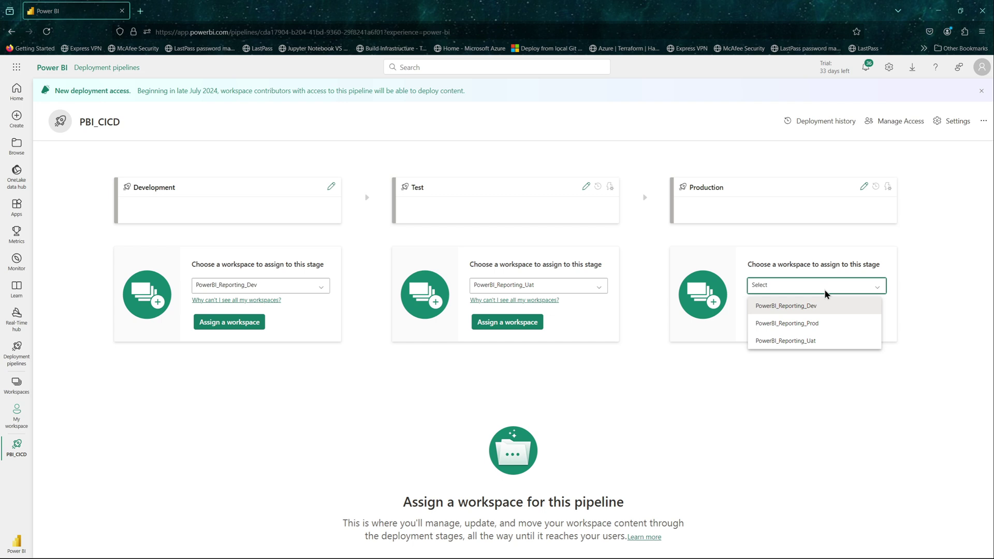
pyautogui.click(798, 323)
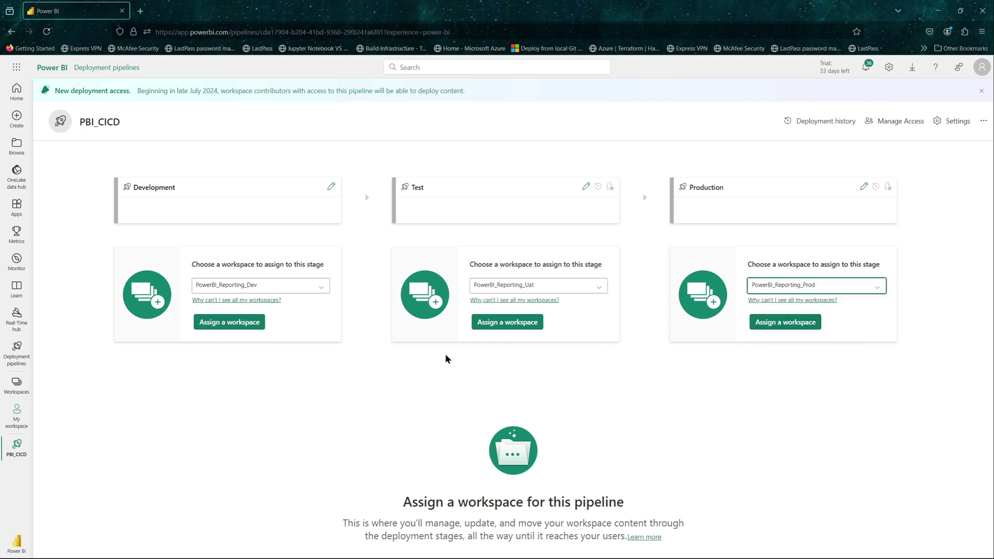
pyautogui.click(234, 323)
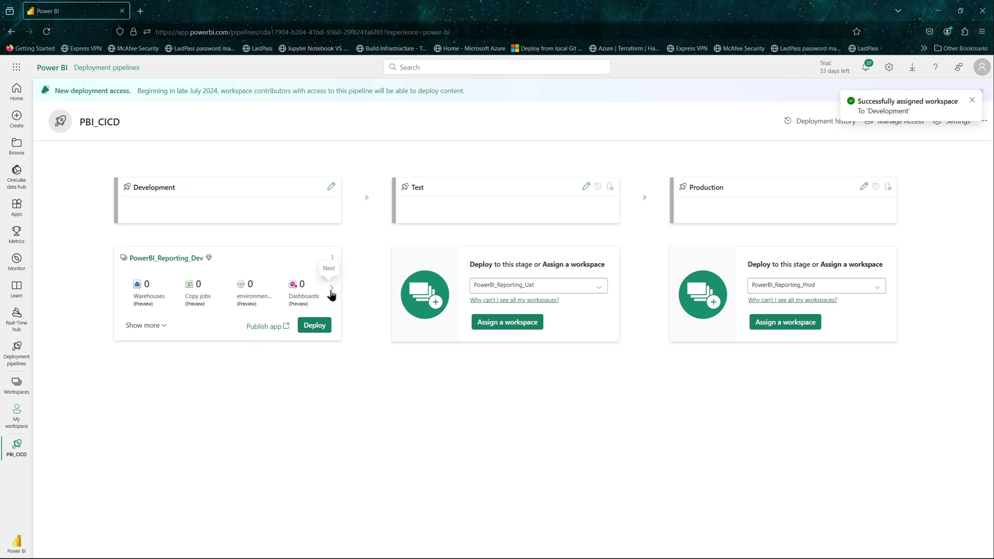
# Examine the item types and their counts in the Development stage, up to the semantic models and reports.
pyautogui.click(332, 289)
pyautogui.click(331, 288)
pyautogui.click(331, 289)
pyautogui.click(332, 289)
pyautogui.click(332, 289)
pyautogui.click(332, 289)
pyautogui.click(332, 289)
pyautogui.click(331, 289)
pyautogui.click(331, 289)
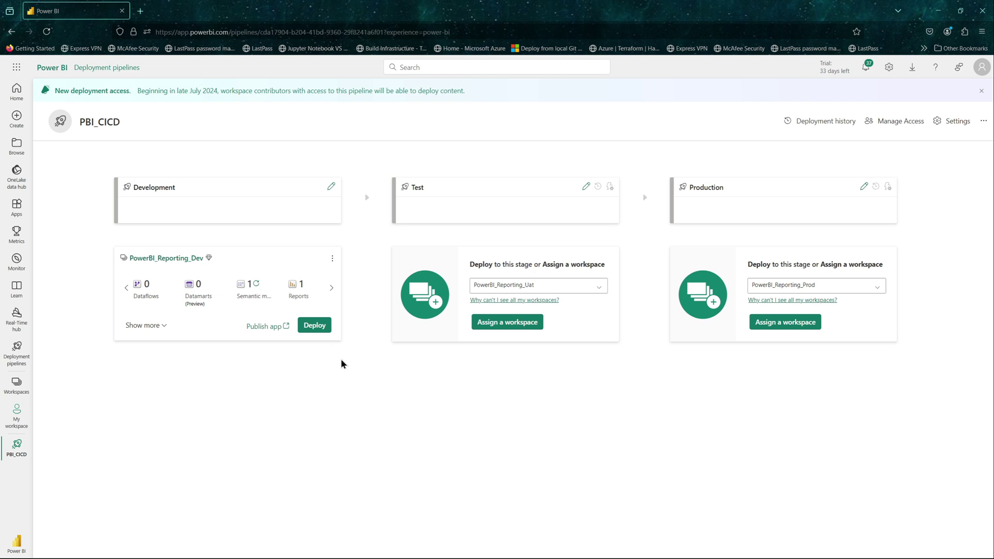
# Assign the chosen workspaces to the Test and Production stages of the pipeline.
pyautogui.click(530, 323)
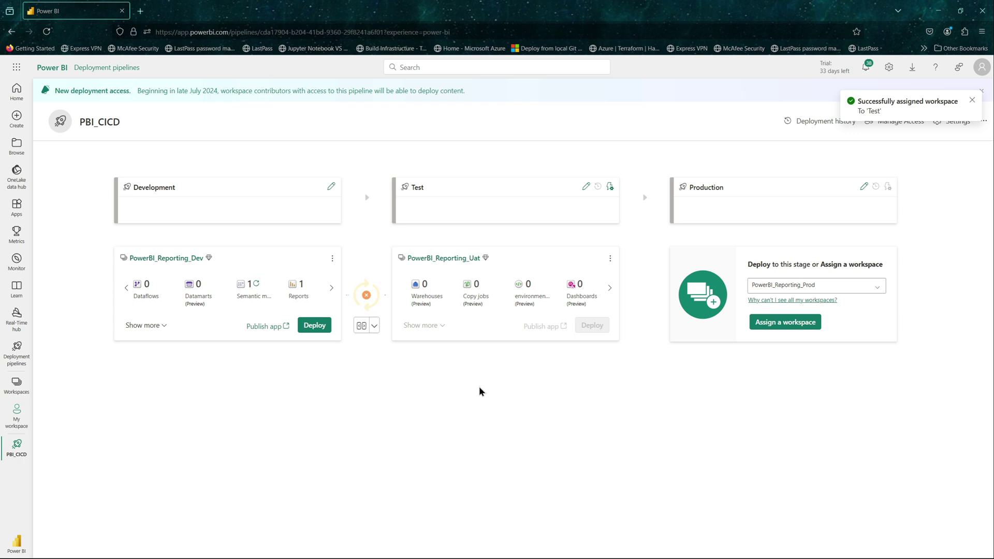
pyautogui.click(770, 325)
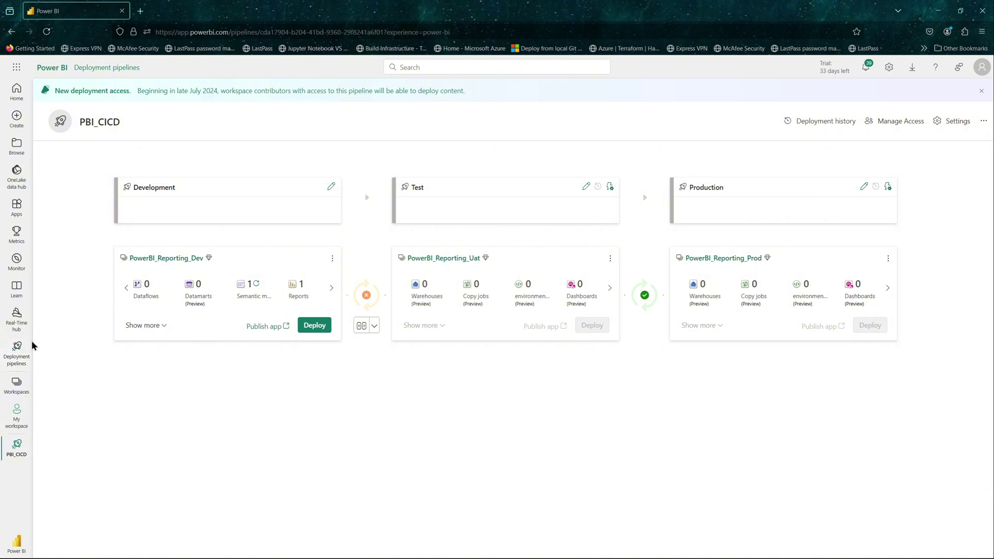
# Duplicate the pipeline's browser tab and compare the items of the Development and Test stages.
pyautogui.rightClick(82, 16)
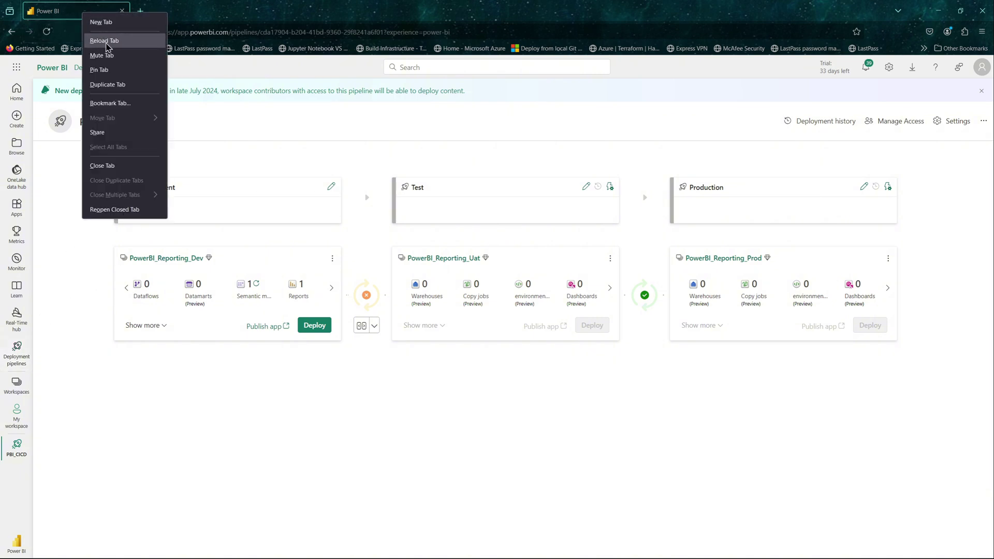
pyautogui.click(113, 85)
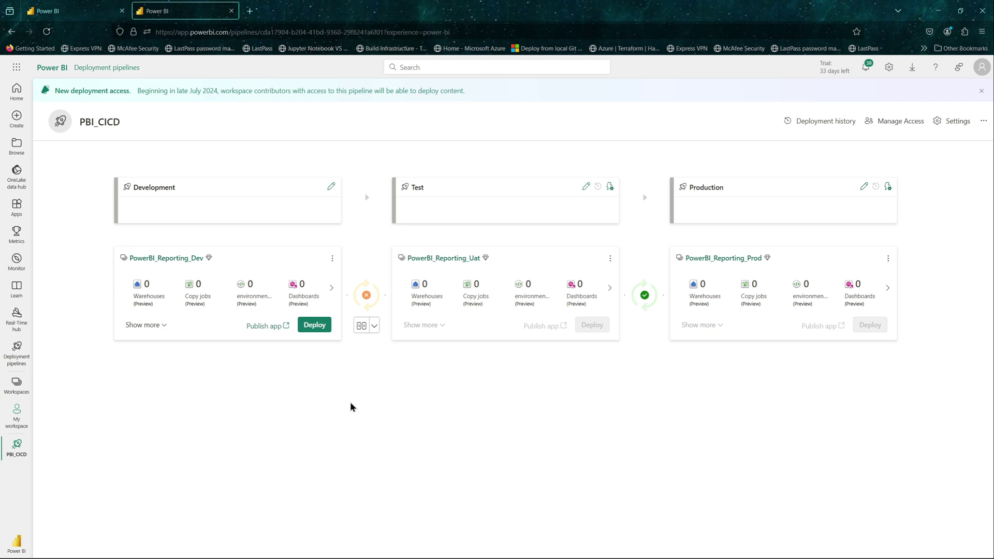
pyautogui.click(374, 326)
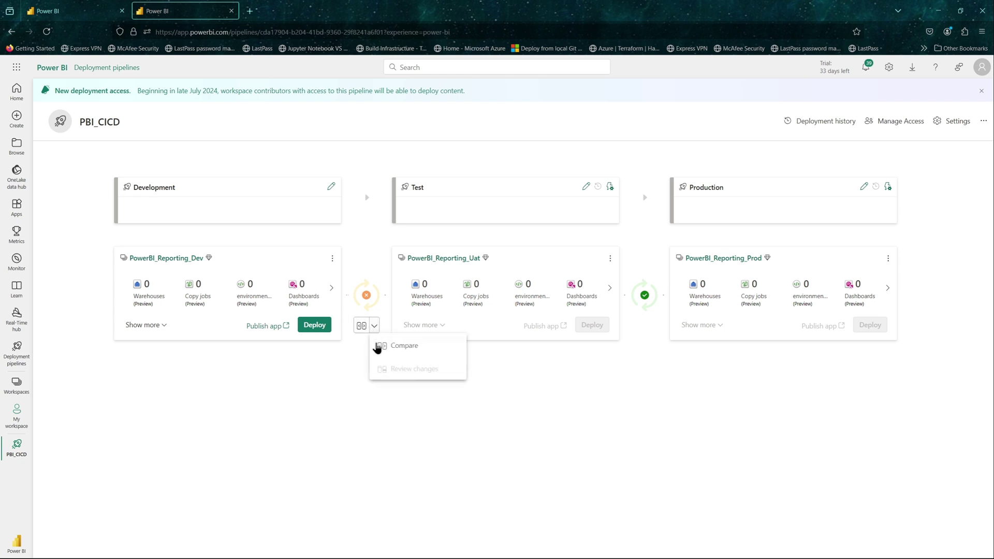
pyautogui.click(398, 345)
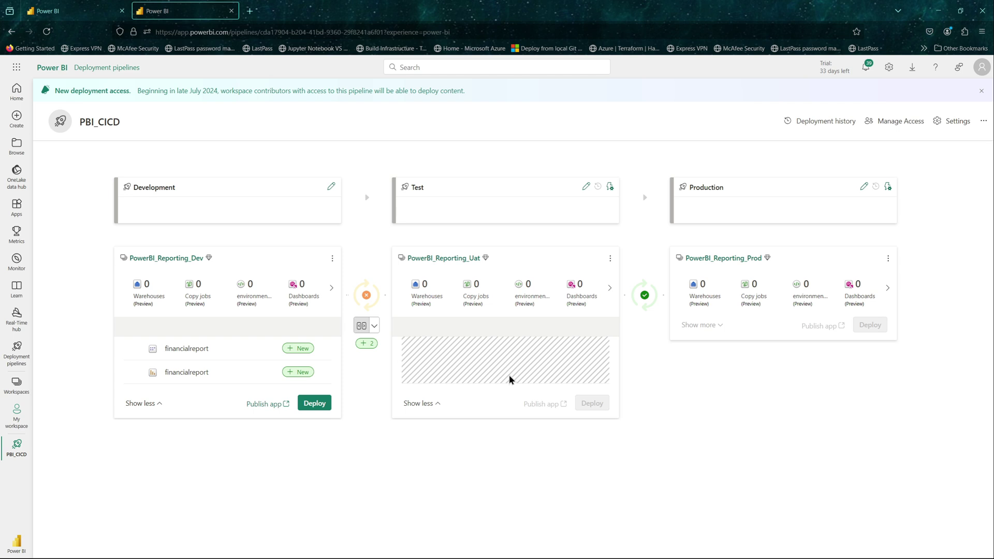
# Review the items offered for deployment from Development to Test, and close the deployment dialog without deploying.
pyautogui.click(320, 408)
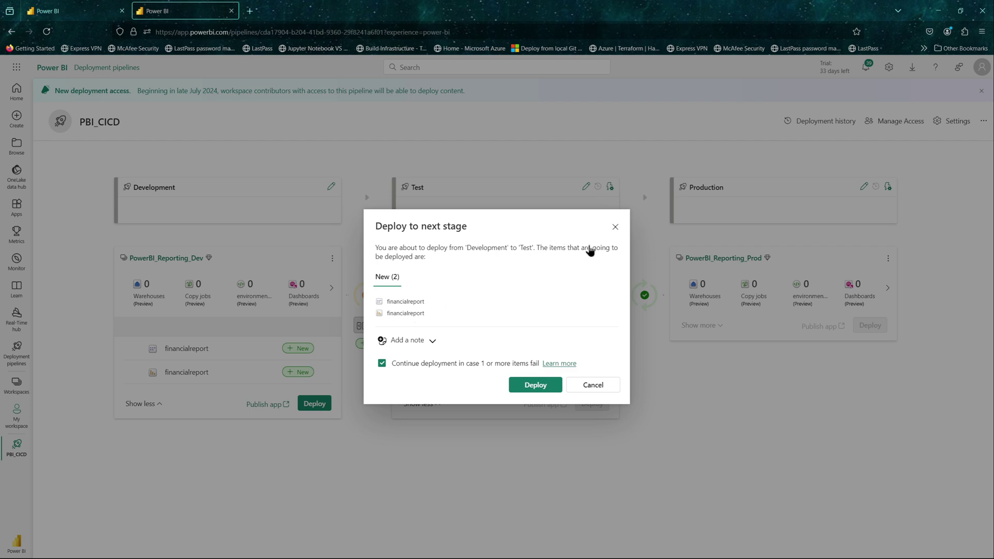
pyautogui.click(535, 385)
pyautogui.click(156, 404)
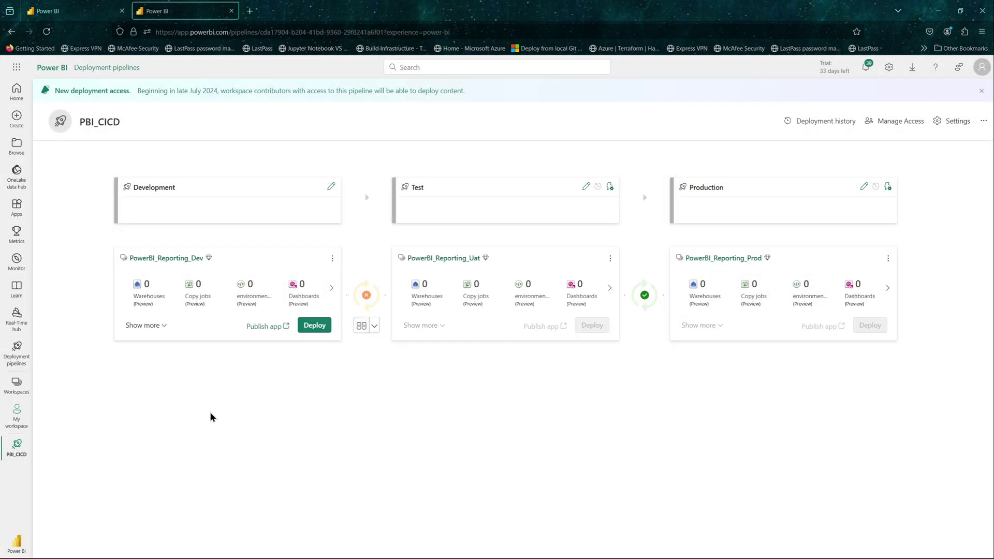
pyautogui.click(314, 325)
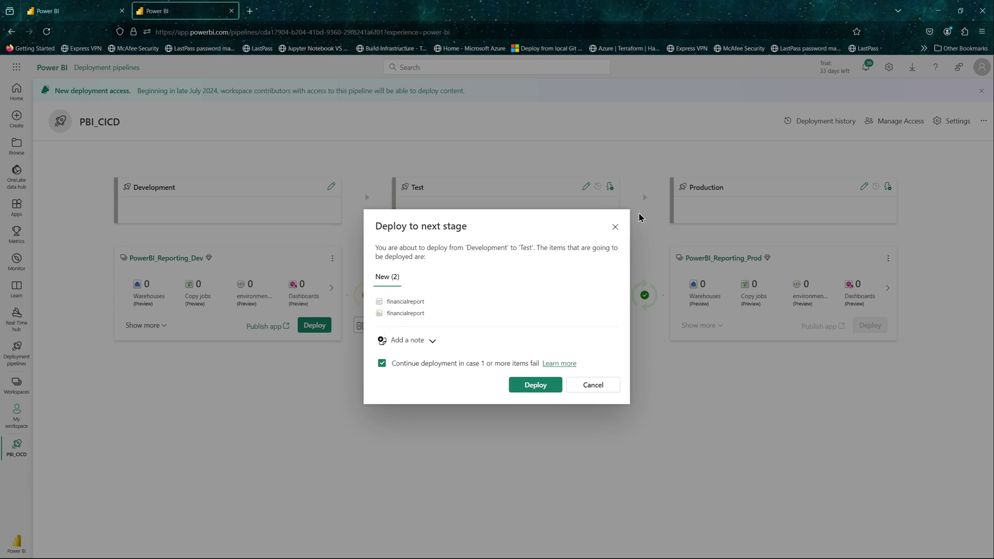
pyautogui.click(615, 227)
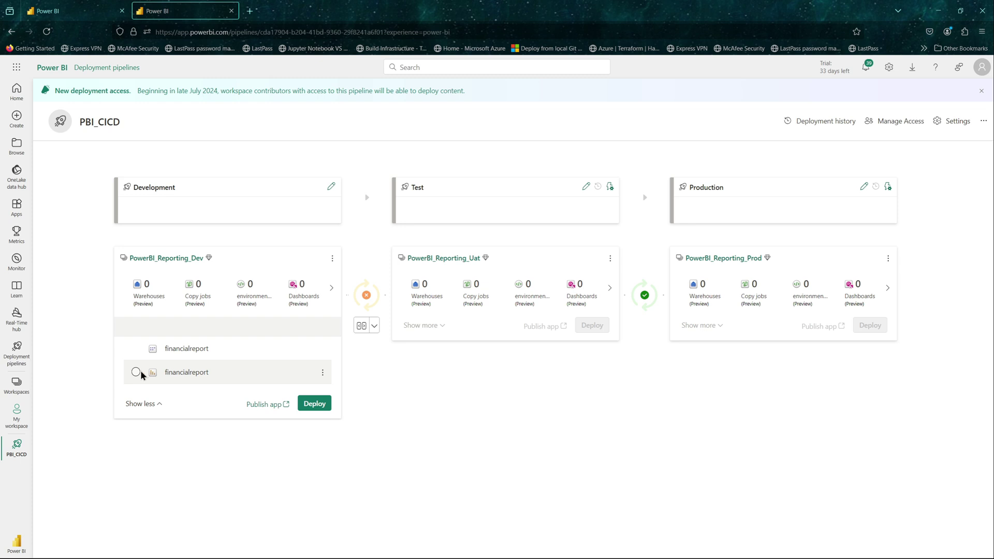
# Select both financialreport items in the Development stage and deploy them to Test.
pyautogui.click(136, 372)
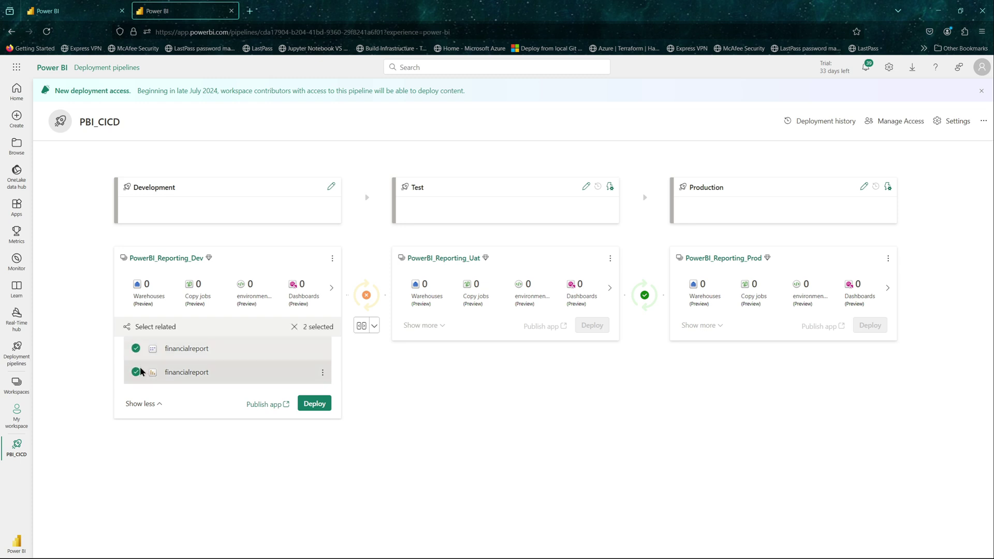
pyautogui.click(150, 330)
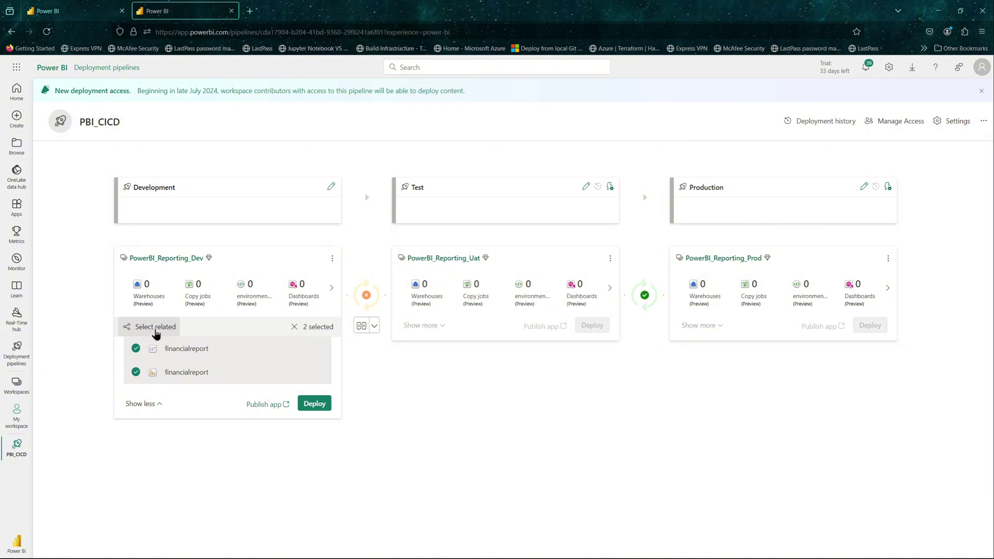
pyautogui.click(315, 407)
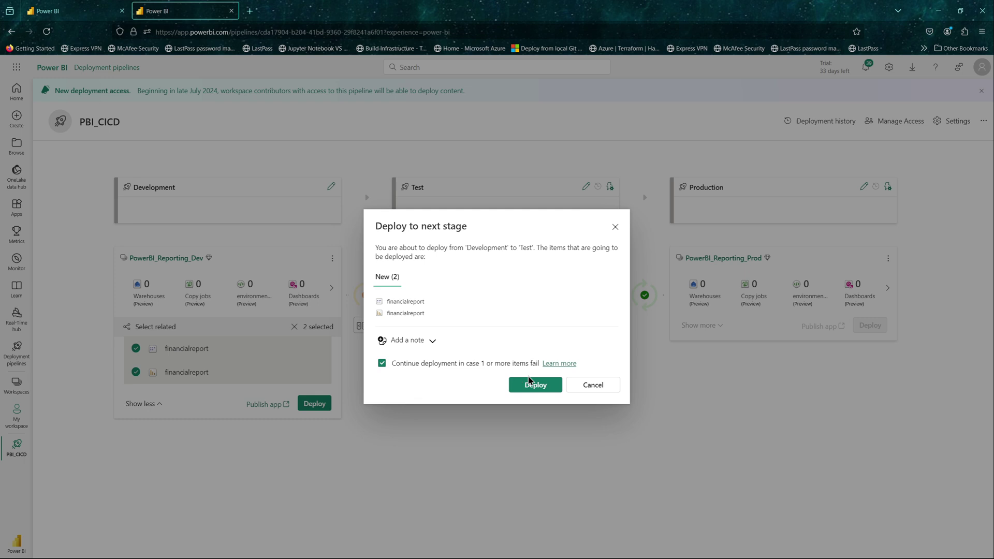
pyautogui.click(535, 386)
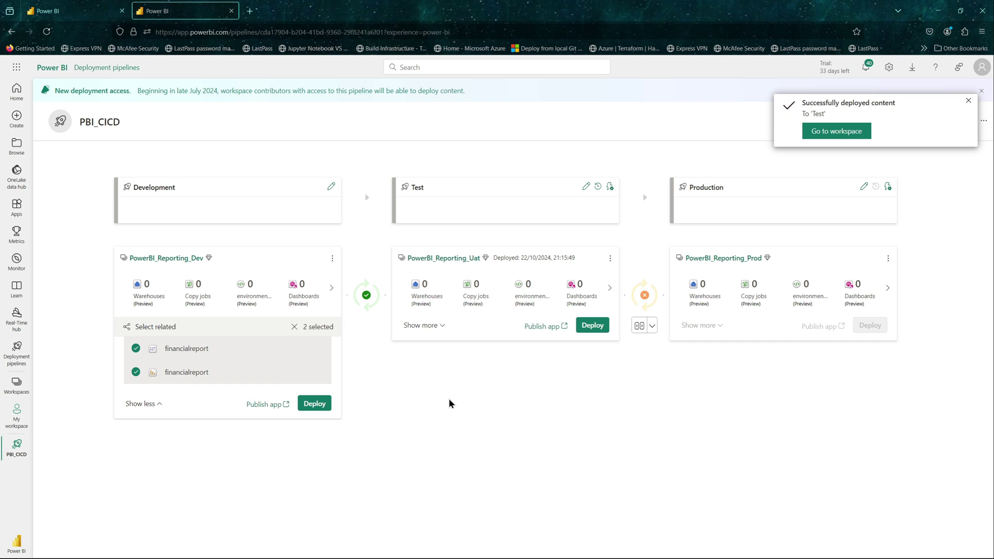
# Compare Test with Production and deploy the new financialreport items to Production with the note "prod deploy".
pyautogui.click(640, 326)
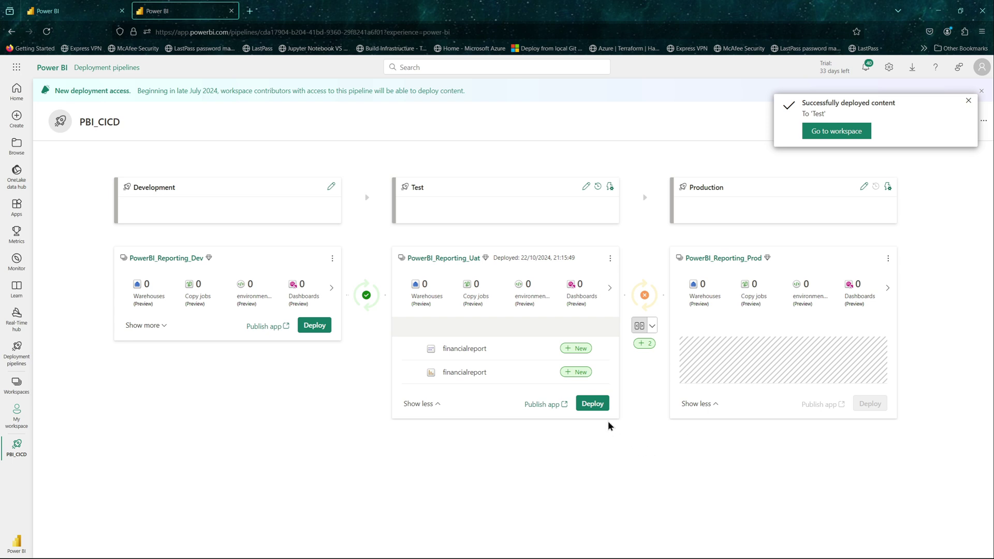
pyautogui.click(592, 404)
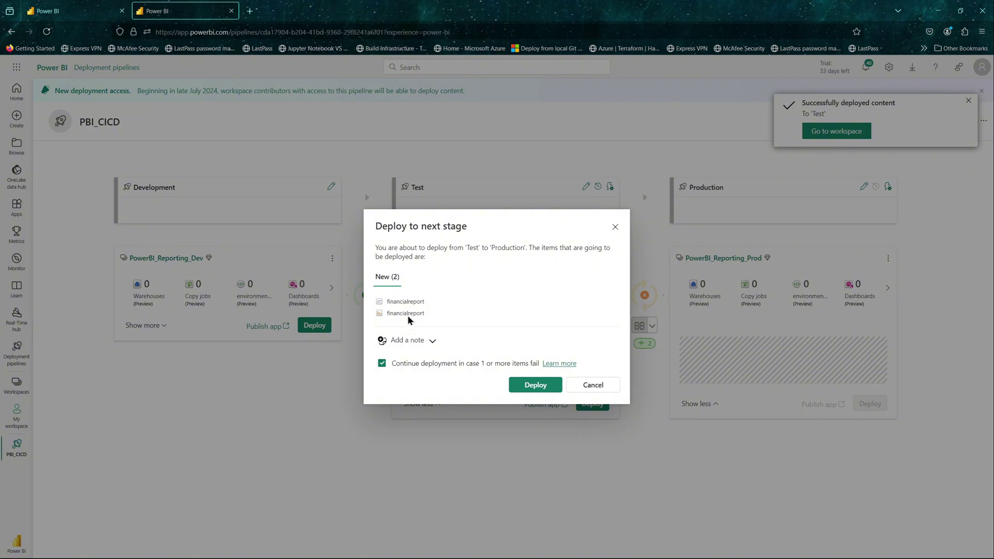
pyautogui.click(426, 343)
pyautogui.click(430, 352)
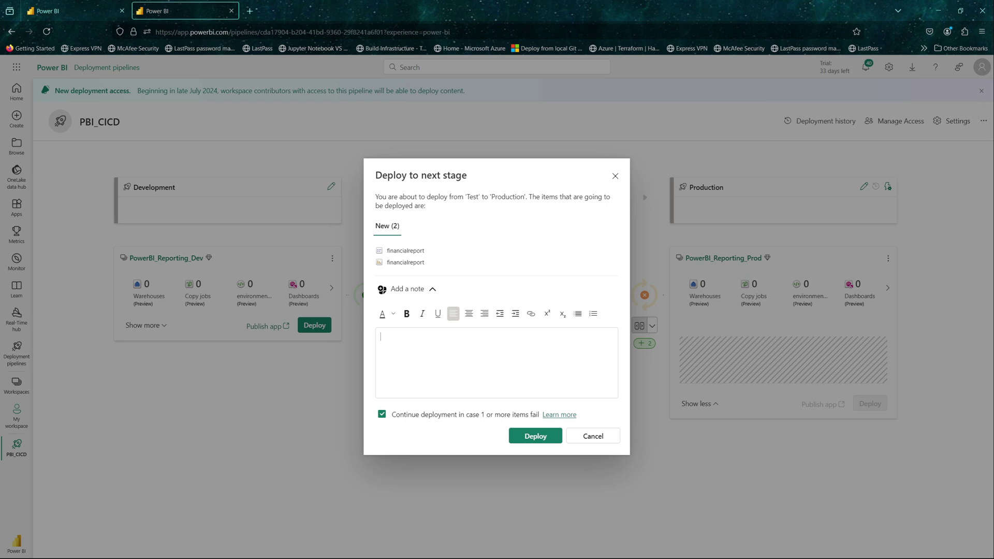
pyautogui.write('prod e')
pyautogui.press('BackSpace')
pyautogui.write('deploy')
pyautogui.click(538, 437)
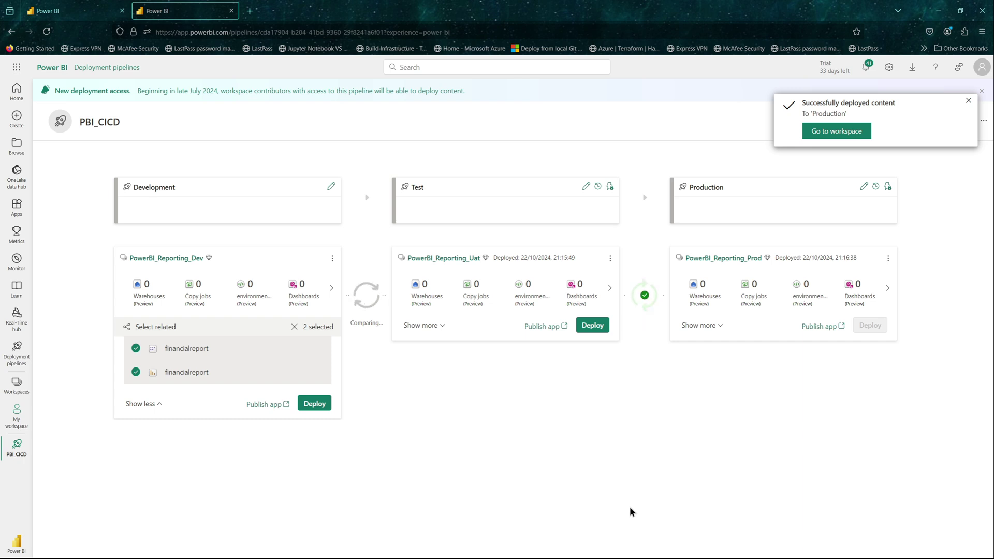
# Go to the PowerBI_Reporting_Prod workspace and open the settings of the financialreport semantic model.
pyautogui.rightClick(838, 134)
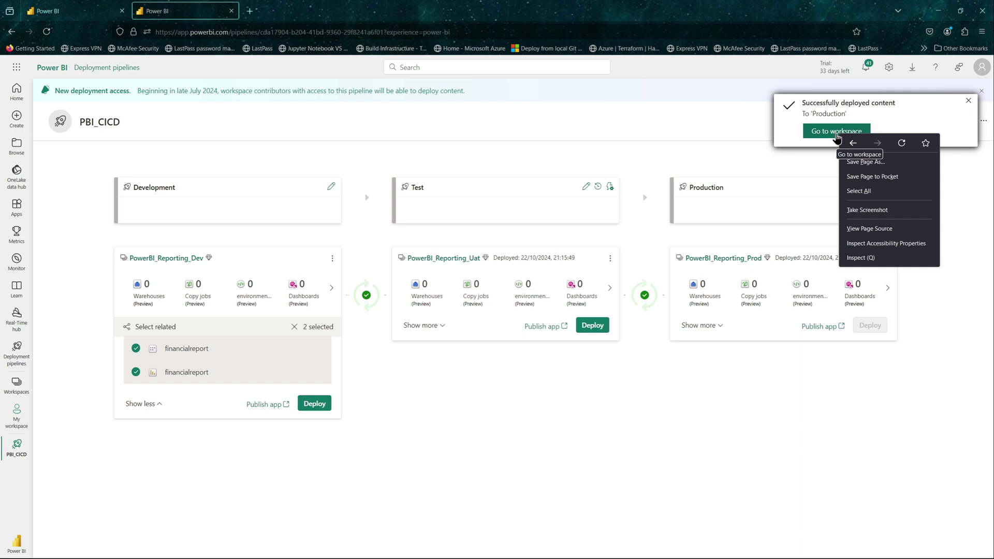
pyautogui.click(730, 361)
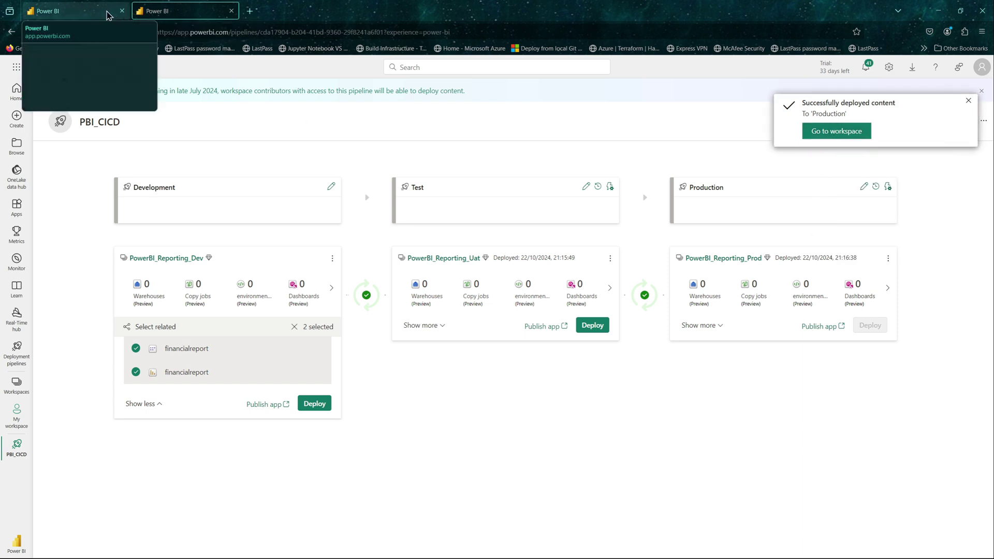
pyautogui.click(83, 17)
pyautogui.click(162, 17)
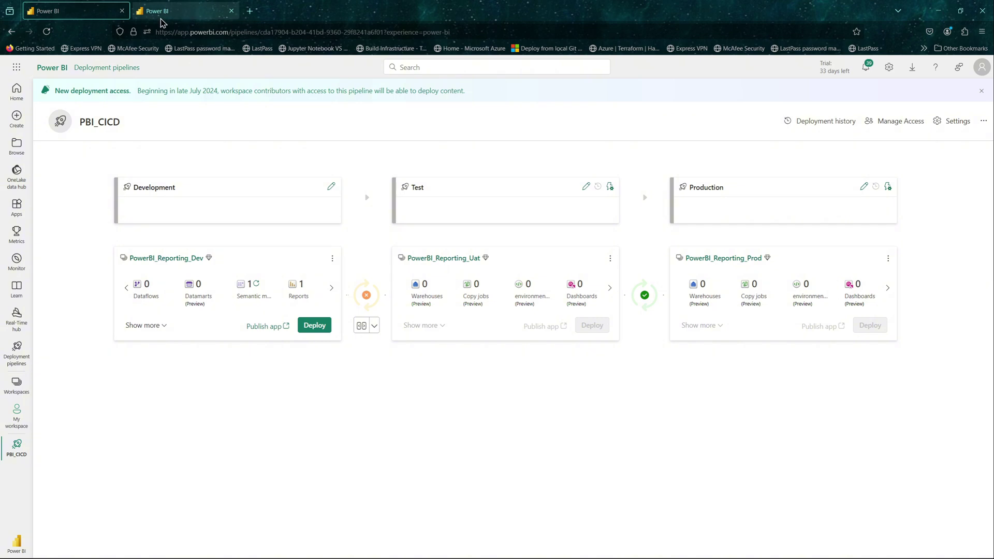
pyautogui.click(824, 132)
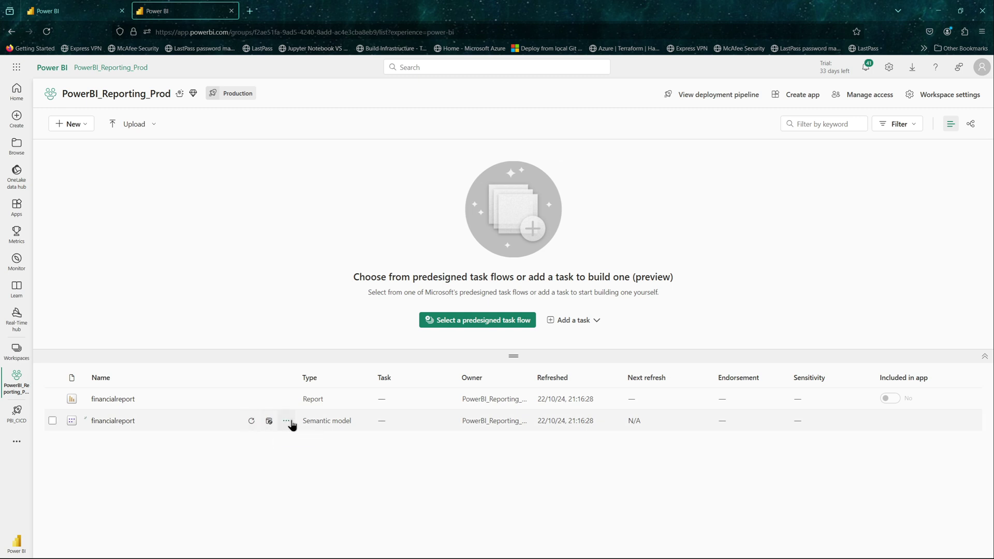
pyautogui.click(287, 421)
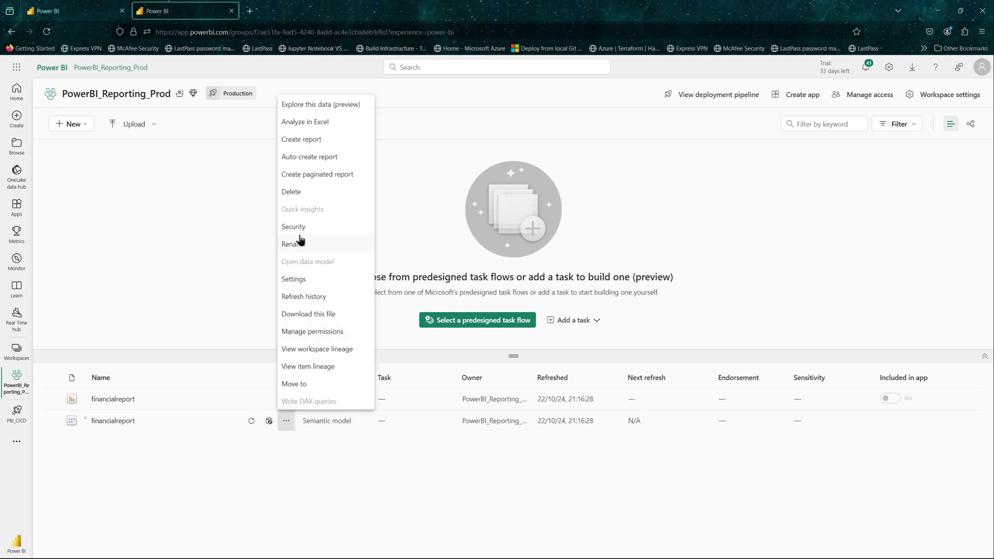
pyautogui.click(299, 279)
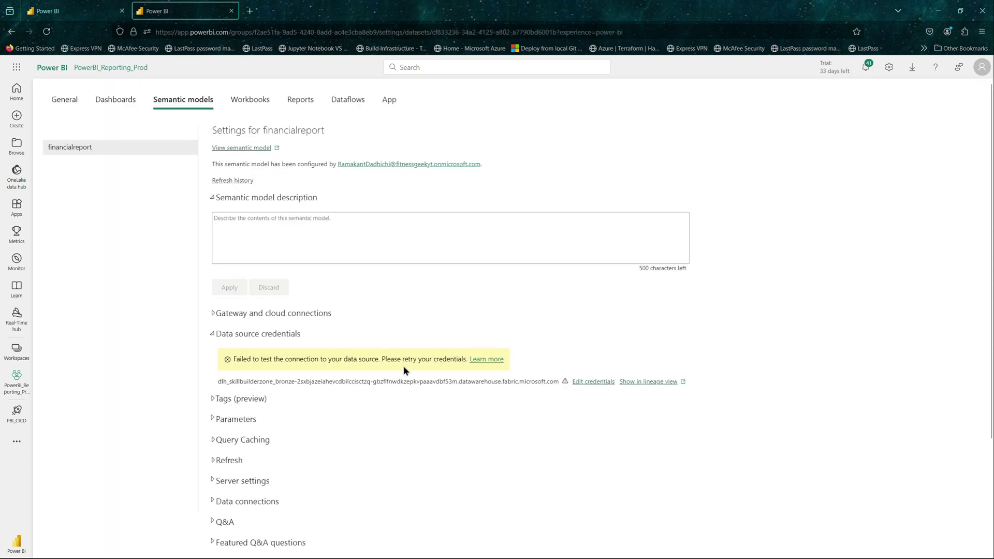
# Set the Prod semantic model's data source credentials to OAuth2 authentication and sign in with the existing account.
pyautogui.click(577, 383)
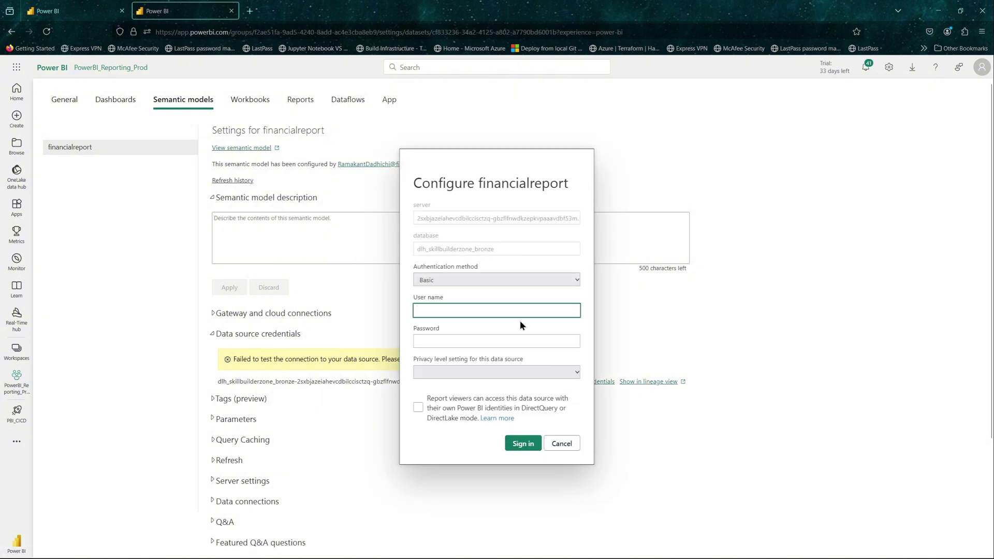
pyautogui.click(533, 282)
pyautogui.click(465, 305)
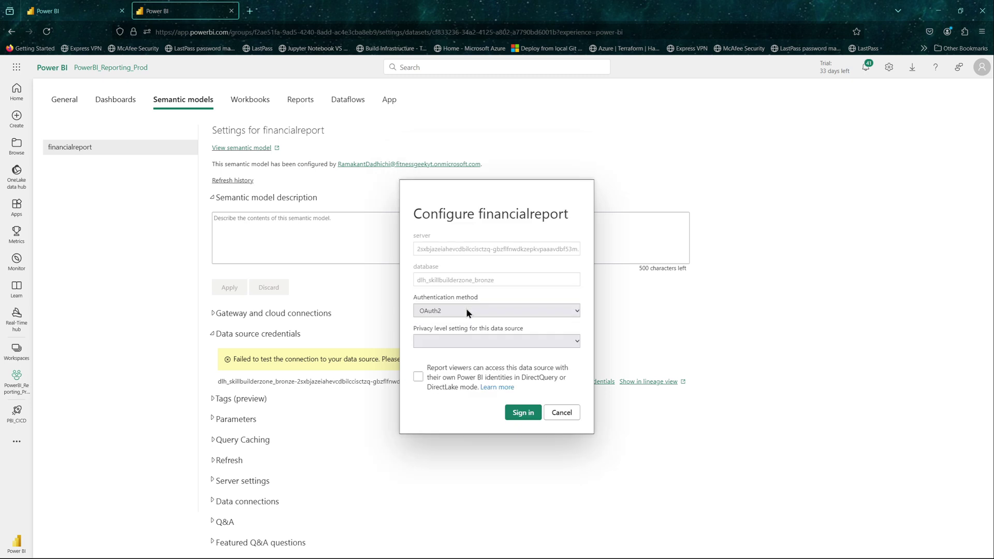
pyautogui.click(527, 414)
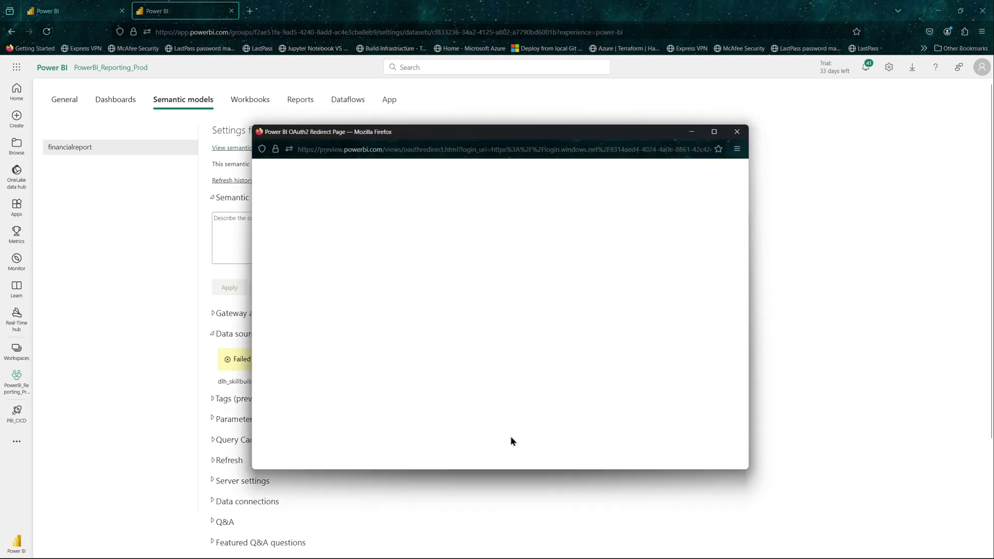
pyautogui.click(504, 322)
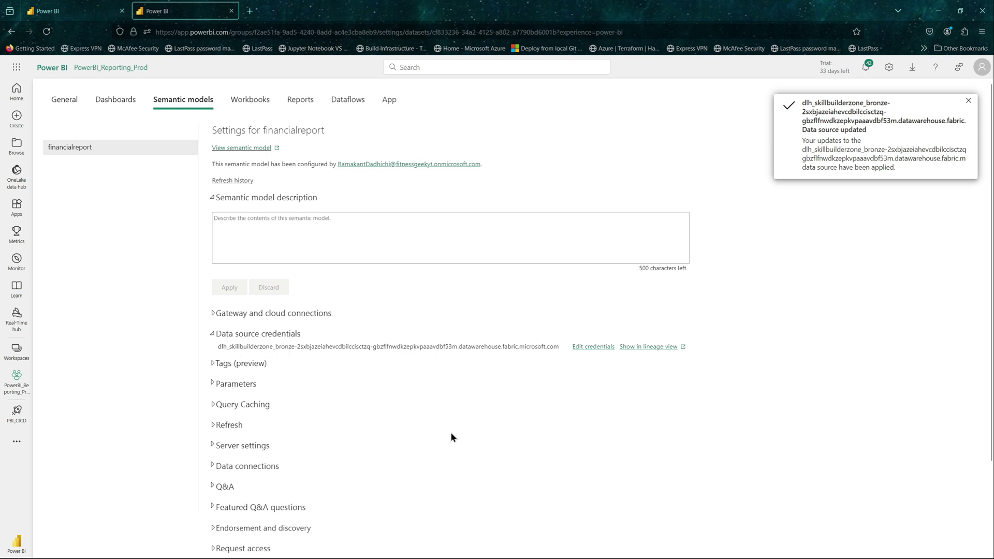
# Check the data source credentials of the financialreport semantic model in PowerBI_Reporting_Uat, and cancel without changing them.
pyautogui.click(16, 357)
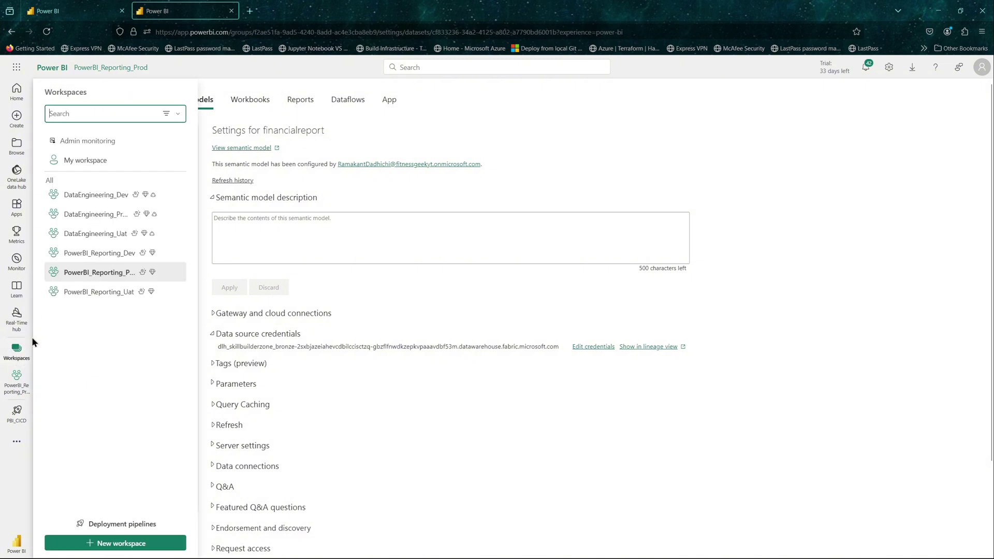
pyautogui.click(112, 293)
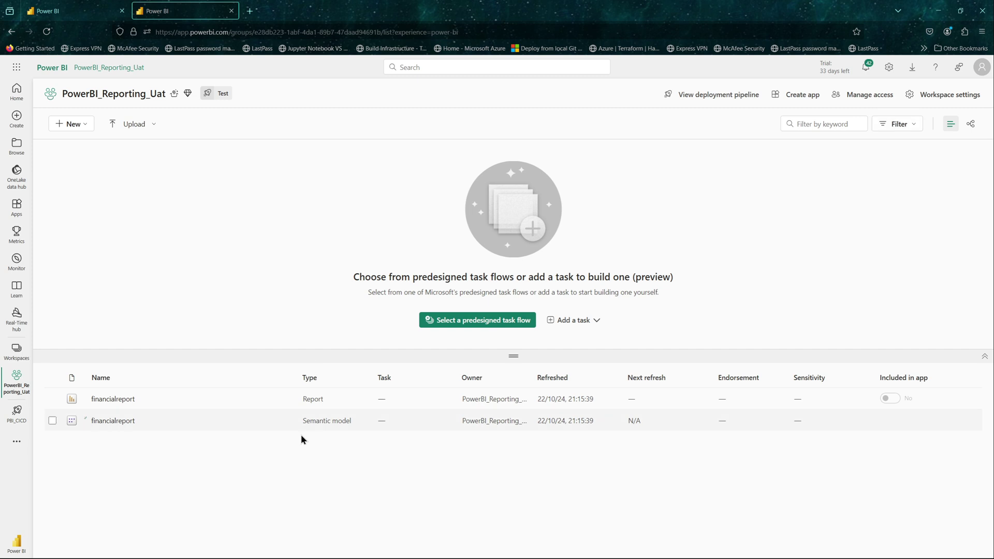
pyautogui.click(286, 420)
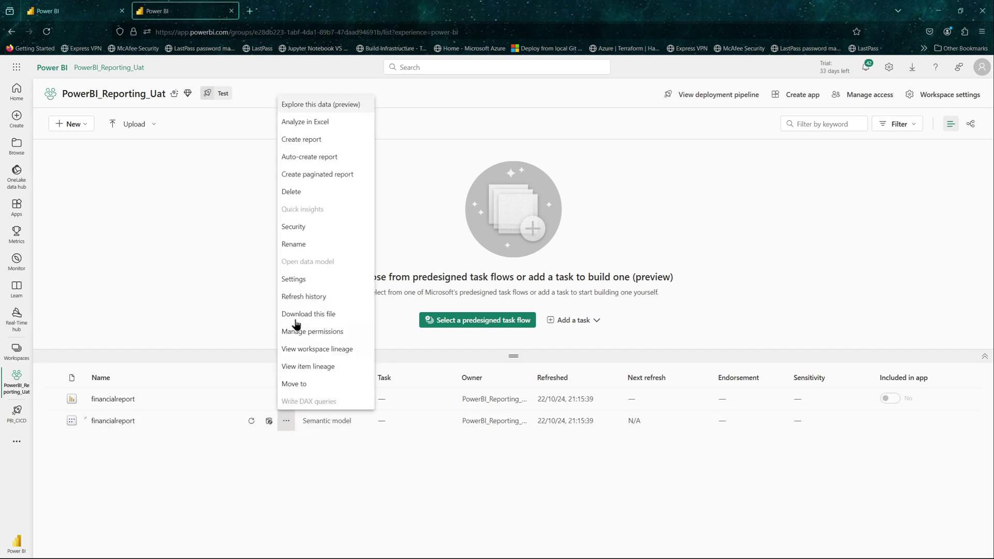
pyautogui.click(301, 280)
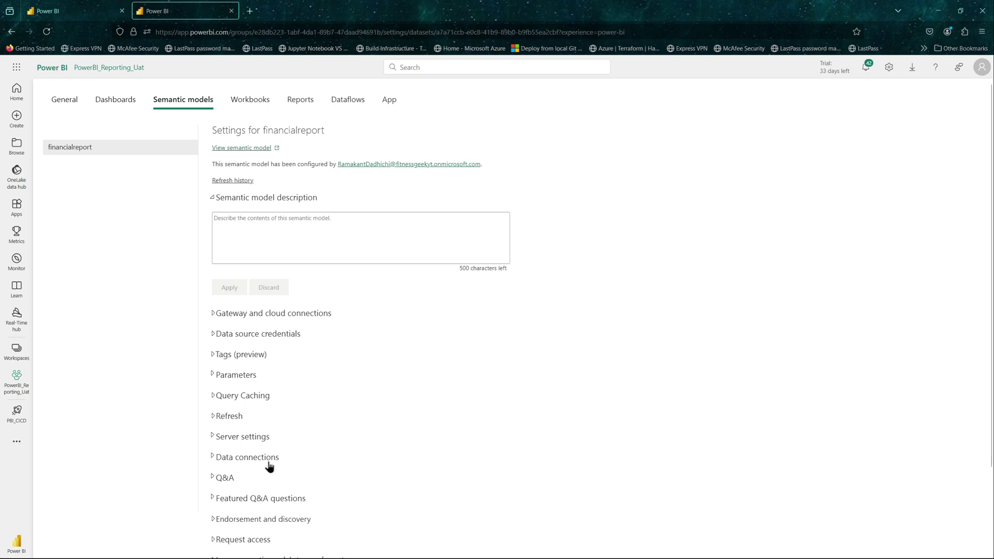
pyautogui.click(249, 334)
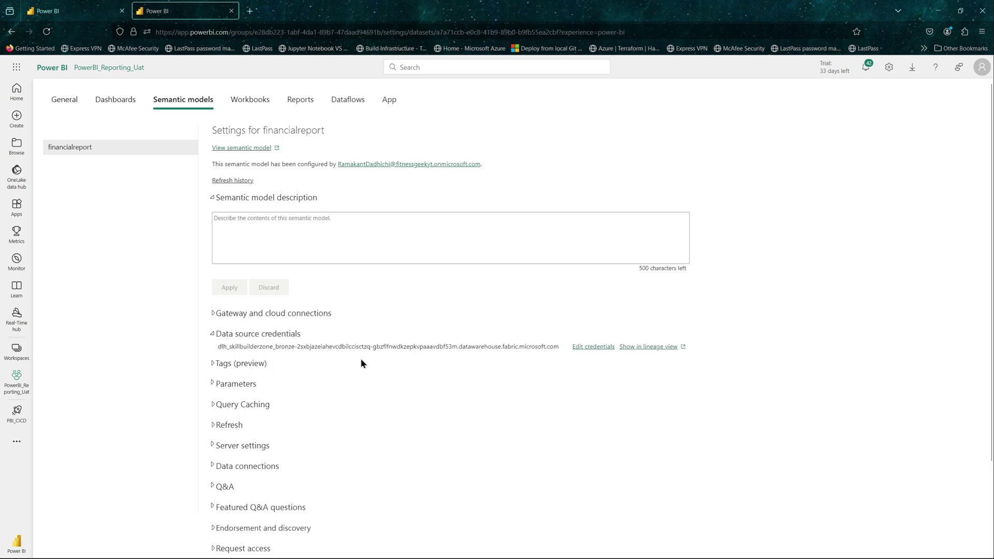
pyautogui.click(585, 349)
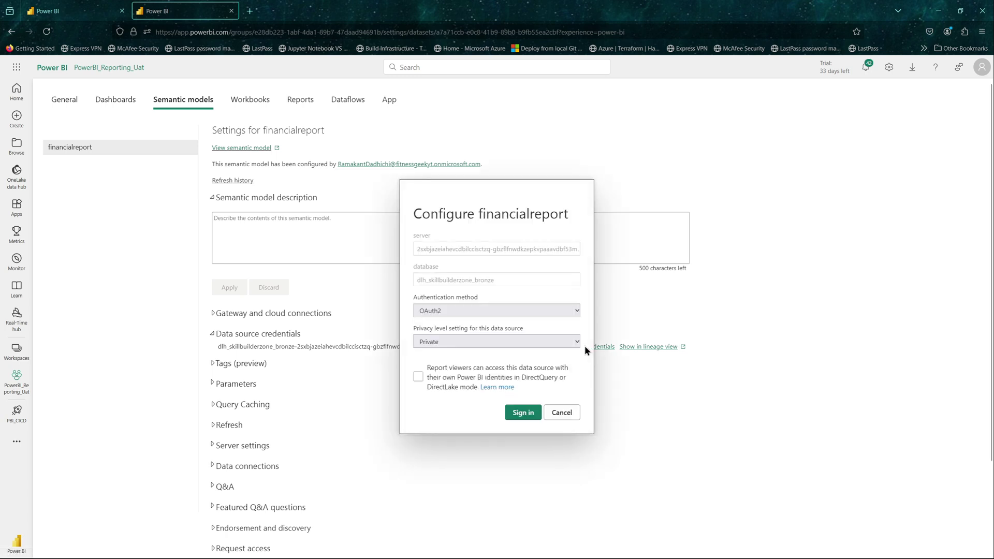
pyautogui.click(562, 414)
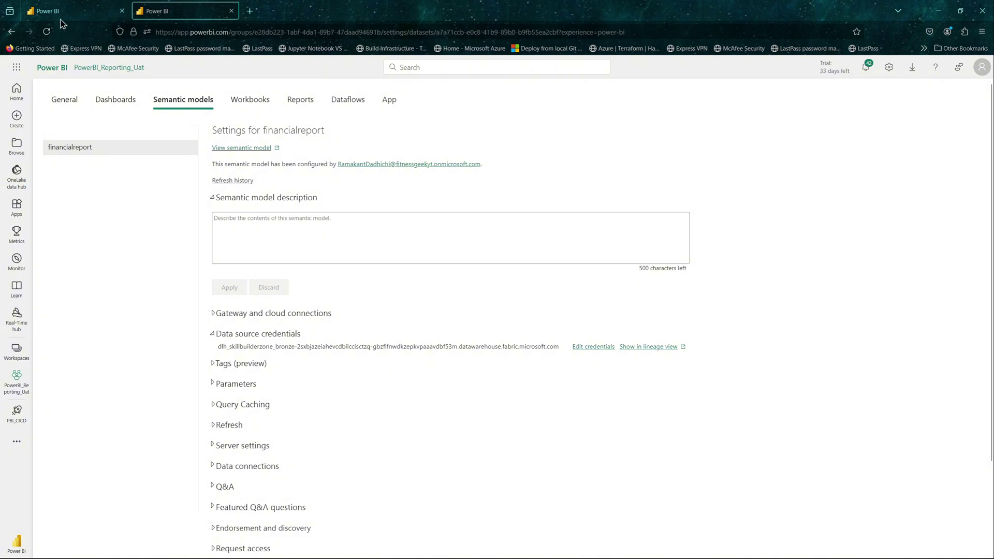
# Return to the PBI_CICD pipeline and add a data source rule for the financialreport semantic model in the Test stage.
pyautogui.click(73, 11)
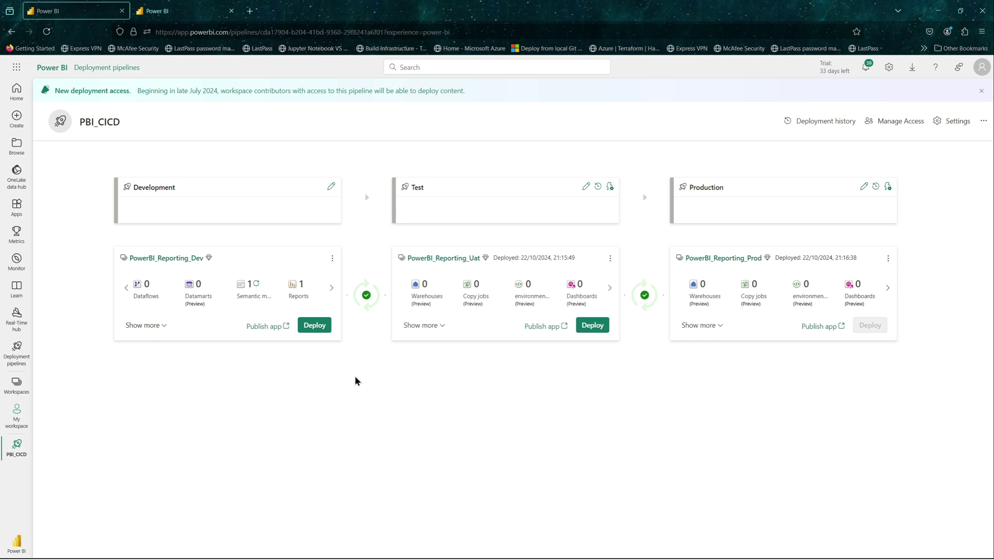
pyautogui.click(610, 187)
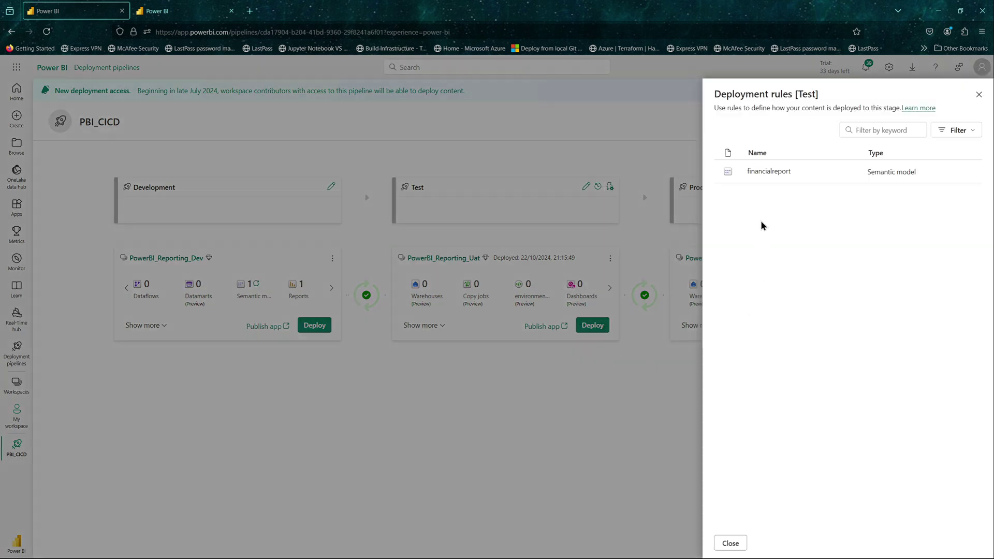
pyautogui.click(775, 176)
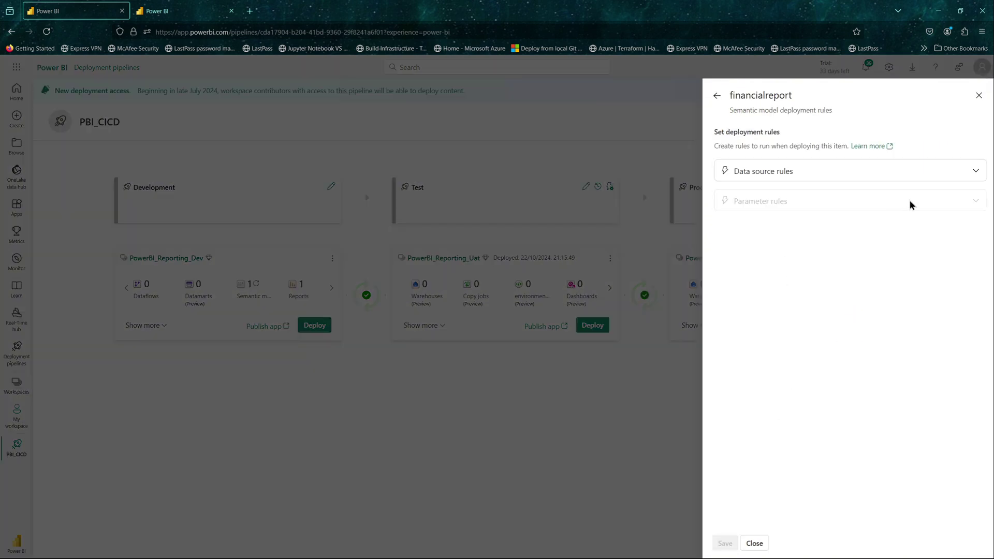
pyautogui.click(974, 172)
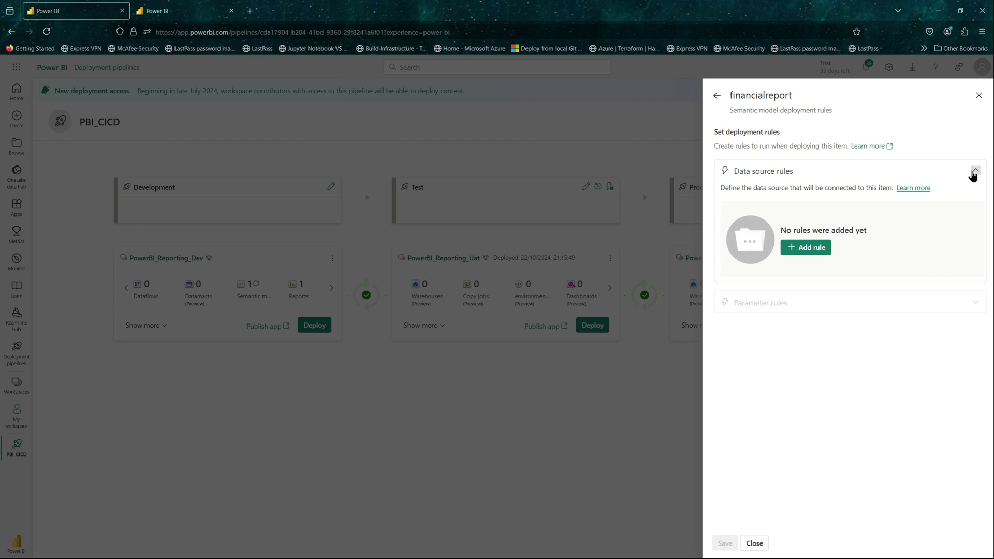
pyautogui.click(820, 249)
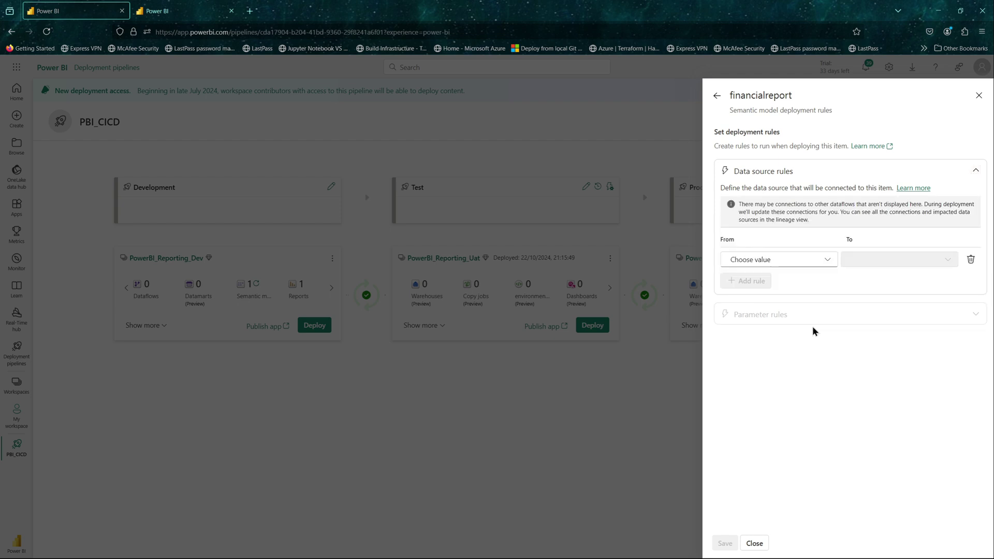
# Choose the dlh_skillbuilderzone_bronze data source as the rule's source and Other as its target.
pyautogui.click(828, 263)
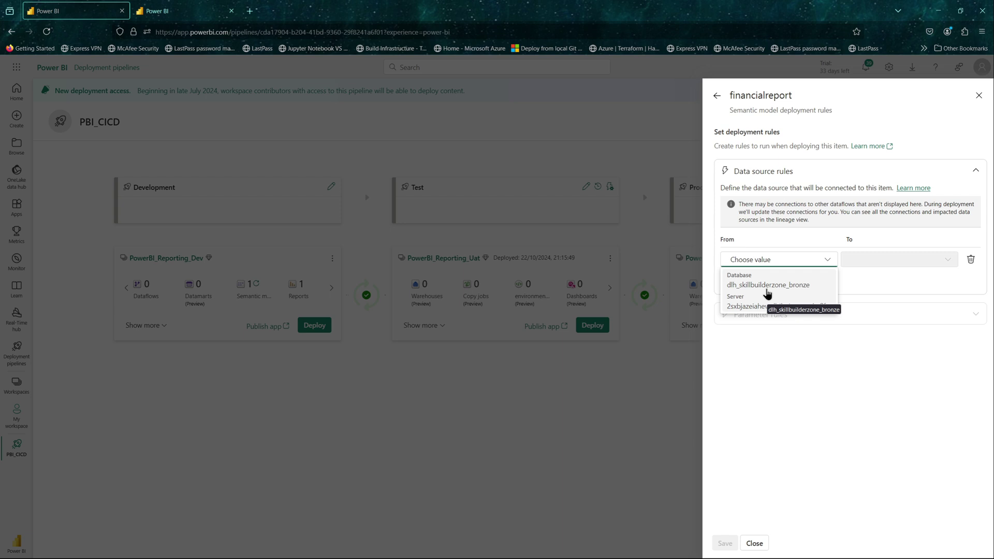
pyautogui.click(767, 289)
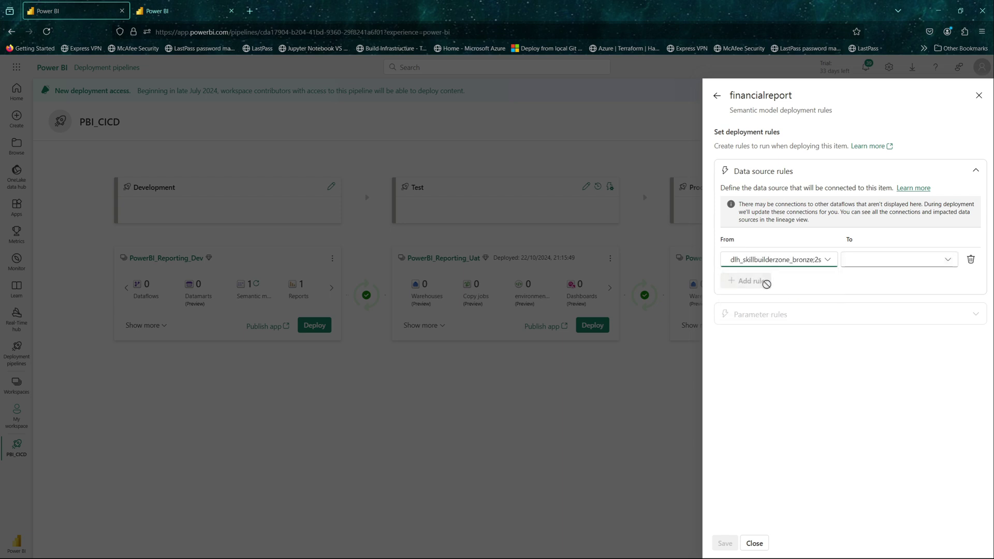
pyautogui.click(949, 261)
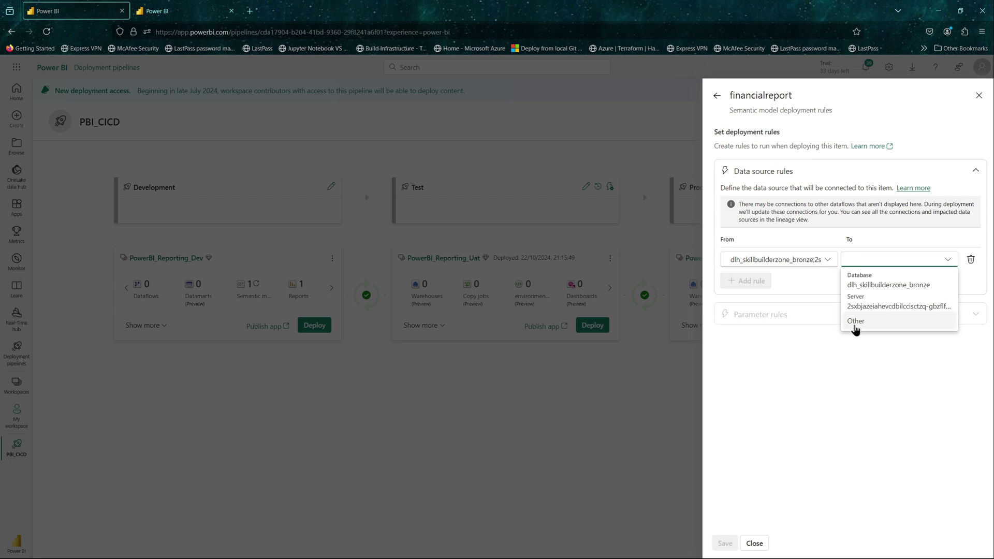
pyautogui.click(856, 321)
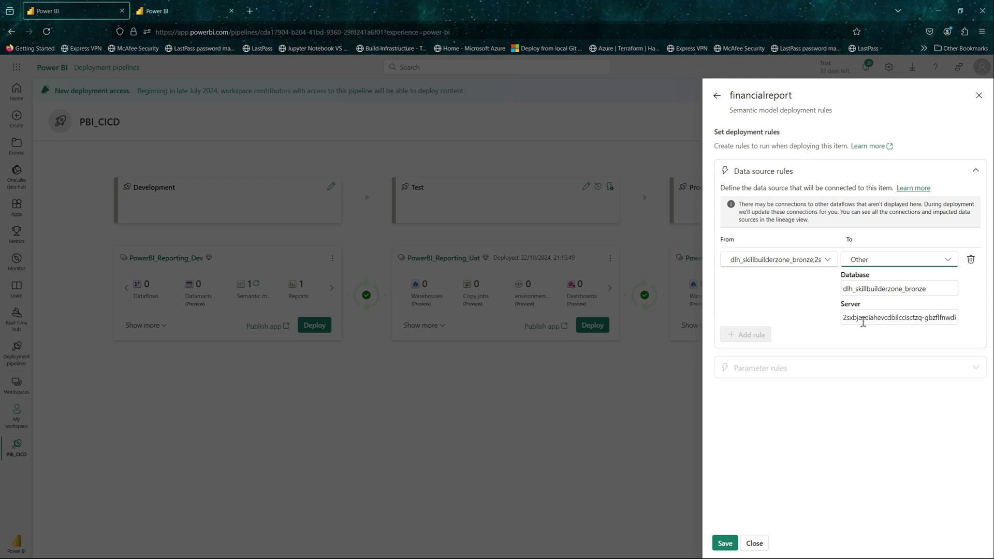
pyautogui.click(825, 263)
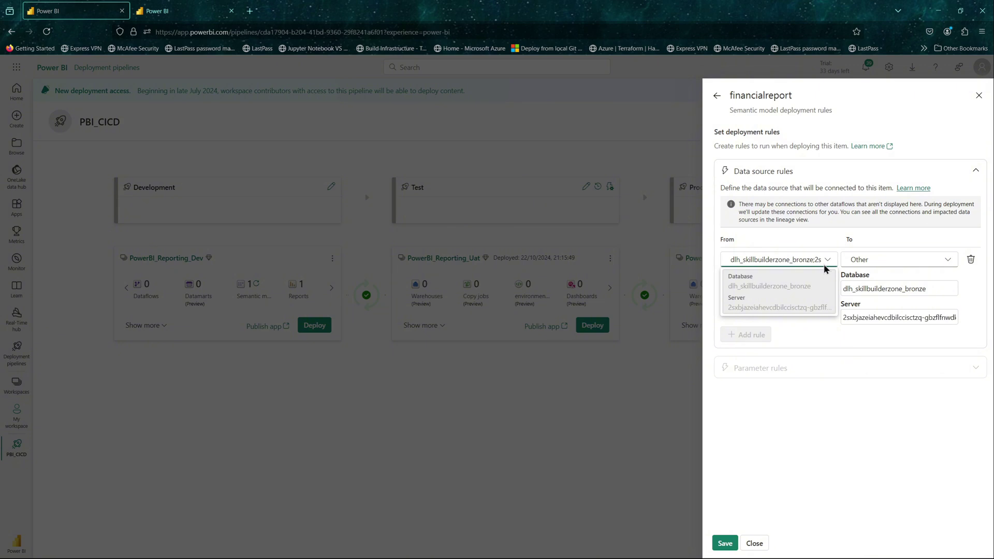
pyautogui.click(894, 317)
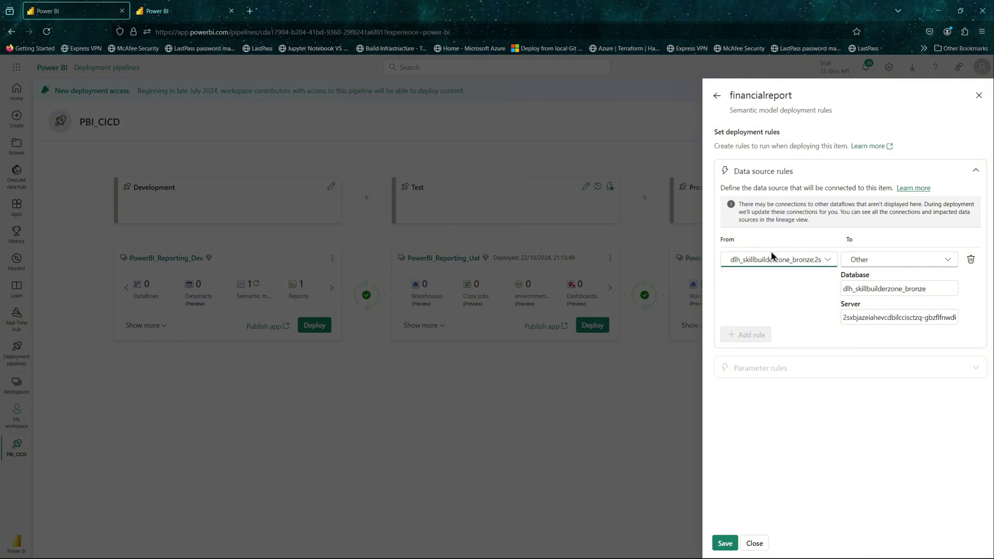
# Open the dlh_skillbuilderzone_bronze_001 SQL analytics endpoint in the DataEngineering_Uat workspace and copy its SQL connection string.
pyautogui.click(166, 12)
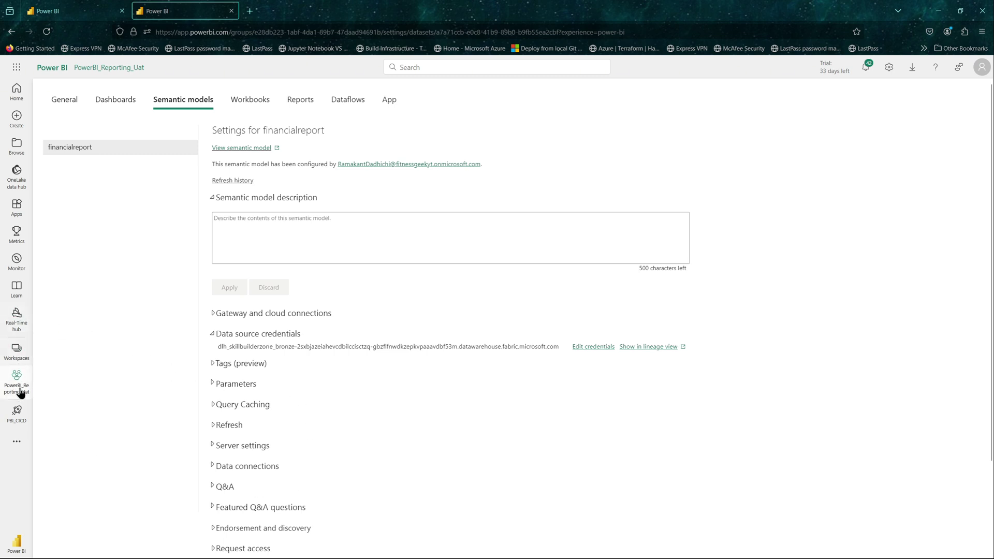
pyautogui.click(18, 357)
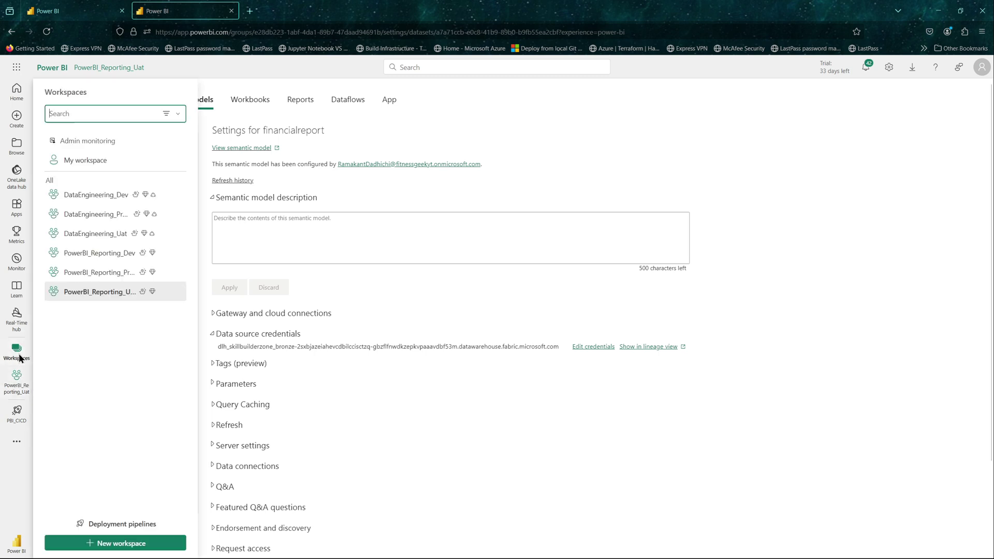
pyautogui.click(108, 239)
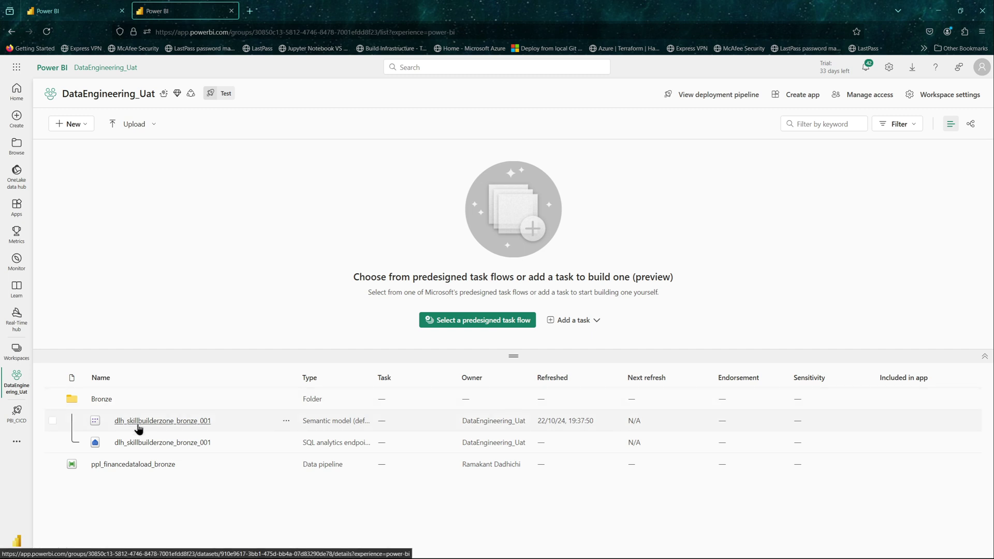
pyautogui.click(150, 444)
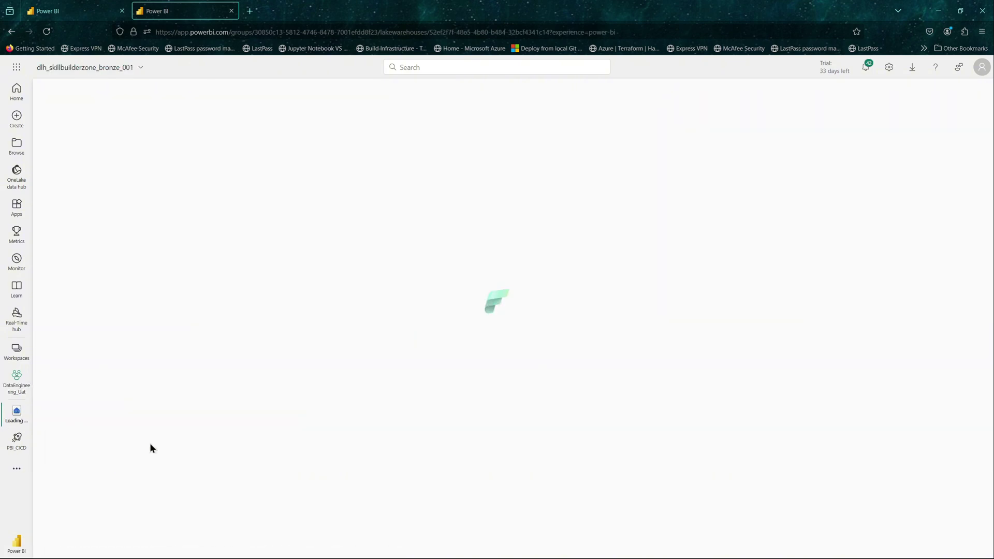
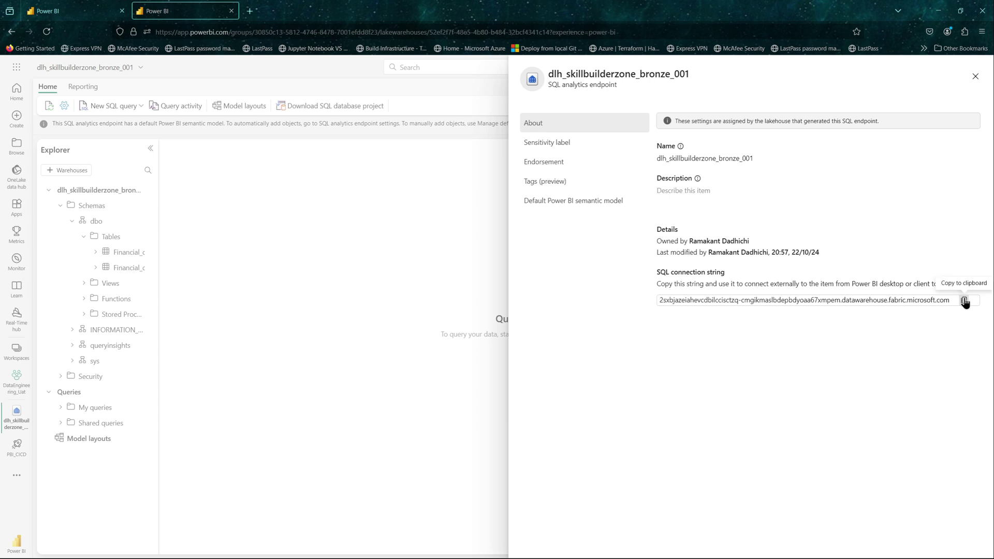
pyautogui.click(964, 302)
# Switch to Notepad and paste the Uat endpoint's SQL connection string below the last line of the open note.
pyautogui.moveTo(628, 556)
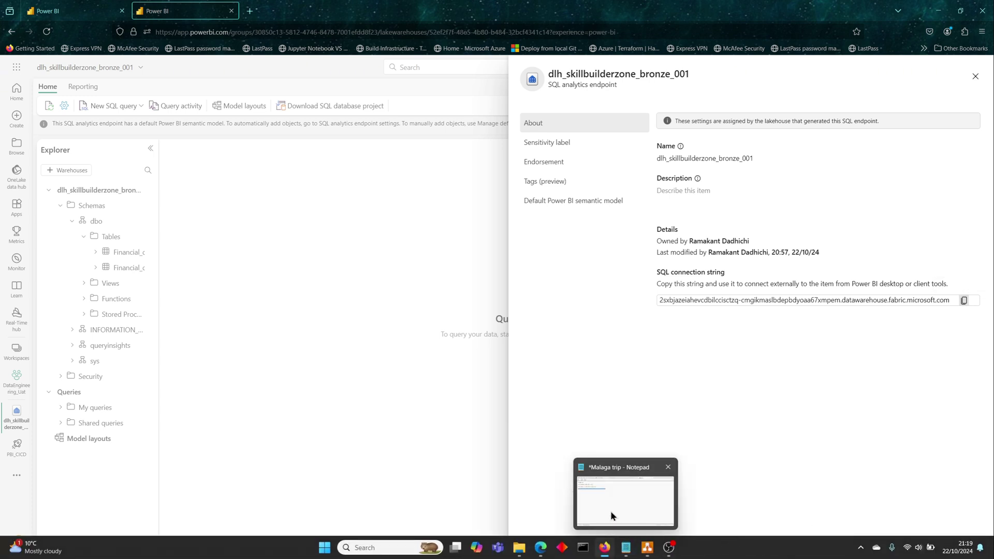
pyautogui.click(610, 511)
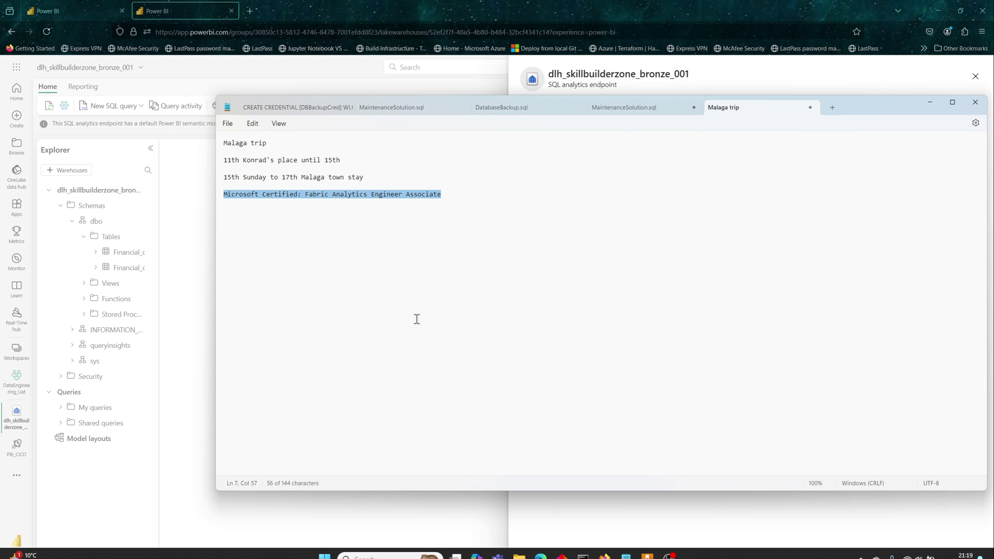
pyautogui.click(465, 192)
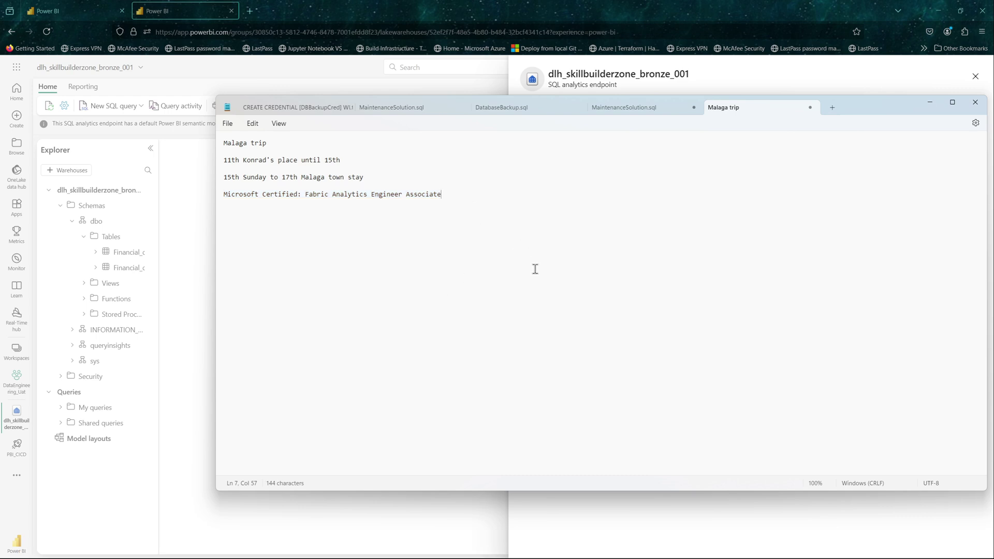
pyautogui.press('Return')
pyautogui.press('Return')
pyautogui.write('2sxbjazeiahevcdbilccisctzq-cmgikmaslbdepbdyoaa67xmpem.datawarehouse.fabric.microsoft.com')
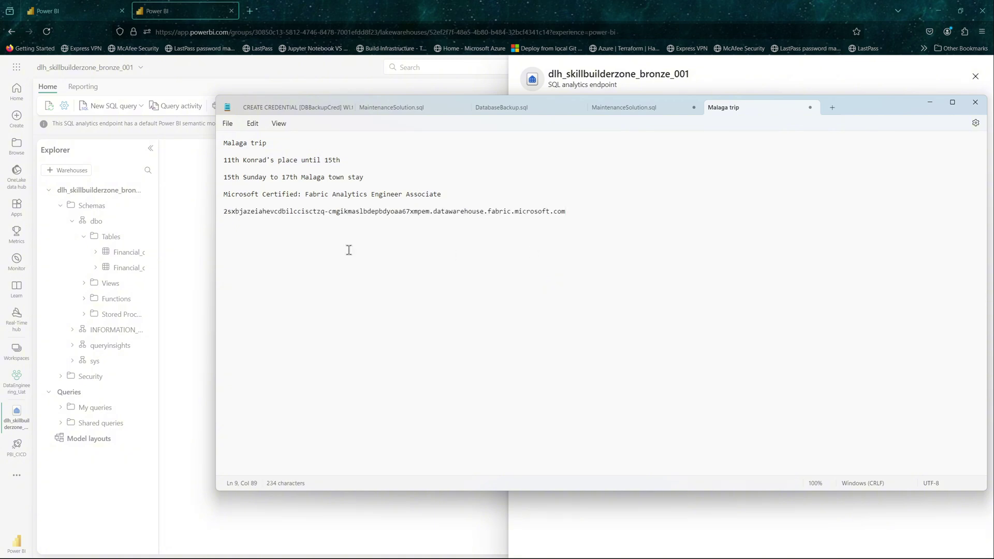
pyautogui.click(440, 530)
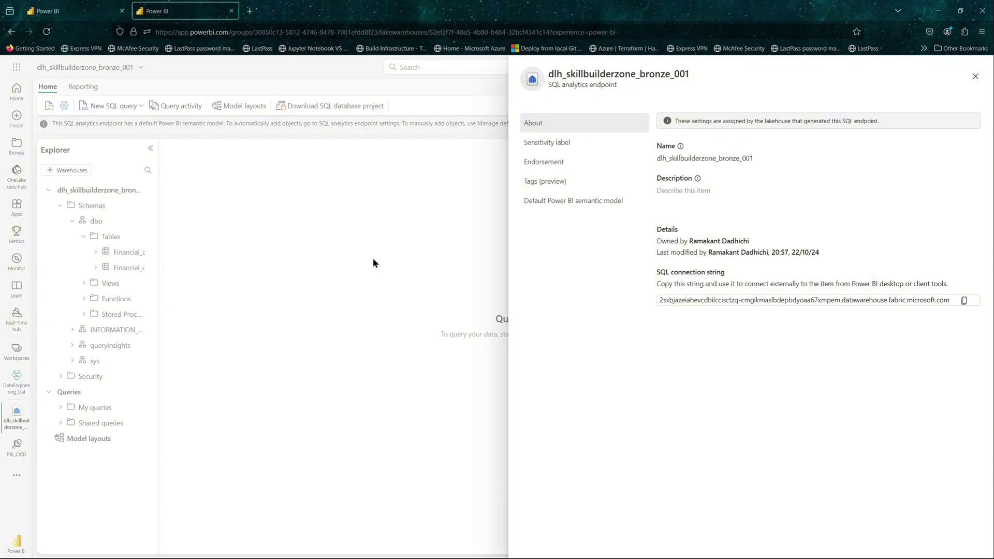
# Copy the Server value from the Test stage's data source rule and paste it under the Uat connection string in Notepad.
pyautogui.click(83, 12)
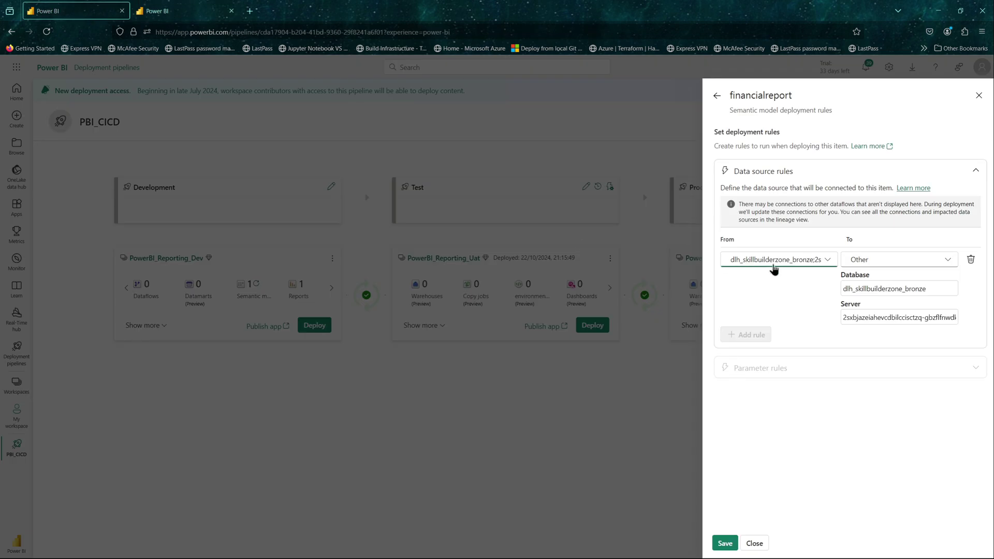
pyautogui.click(826, 262)
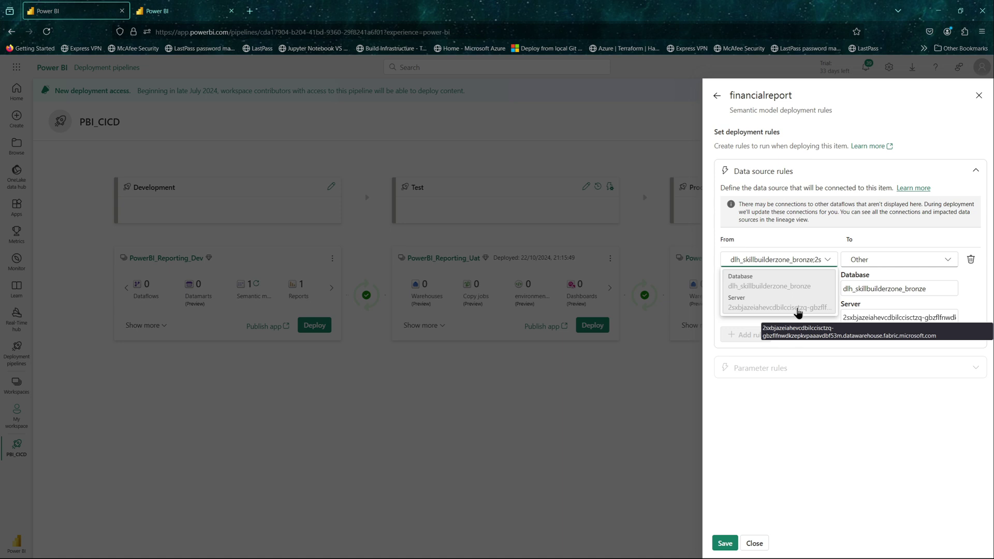
pyautogui.click(912, 317)
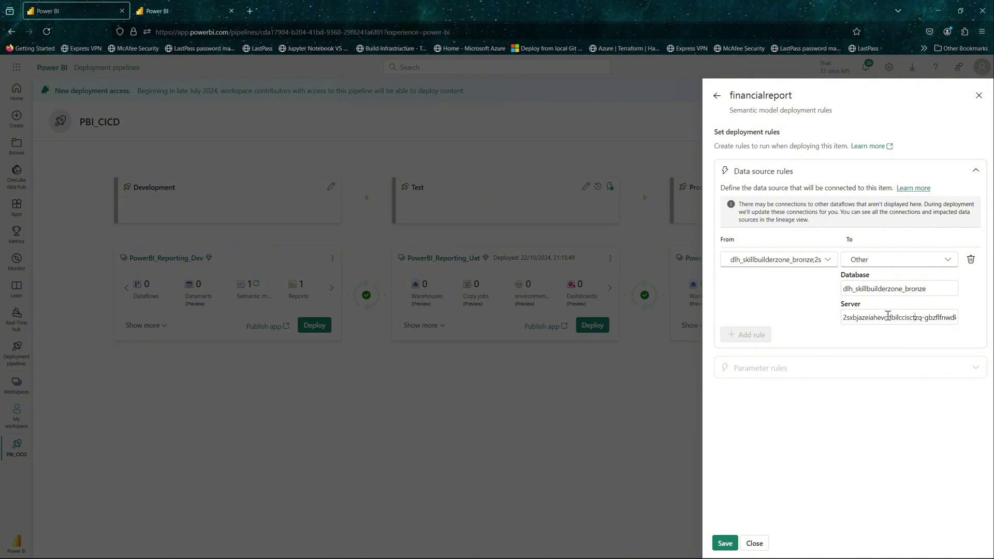
pyautogui.moveTo(871, 318); pyautogui.dragTo(818, 323)
pyautogui.click(917, 318)
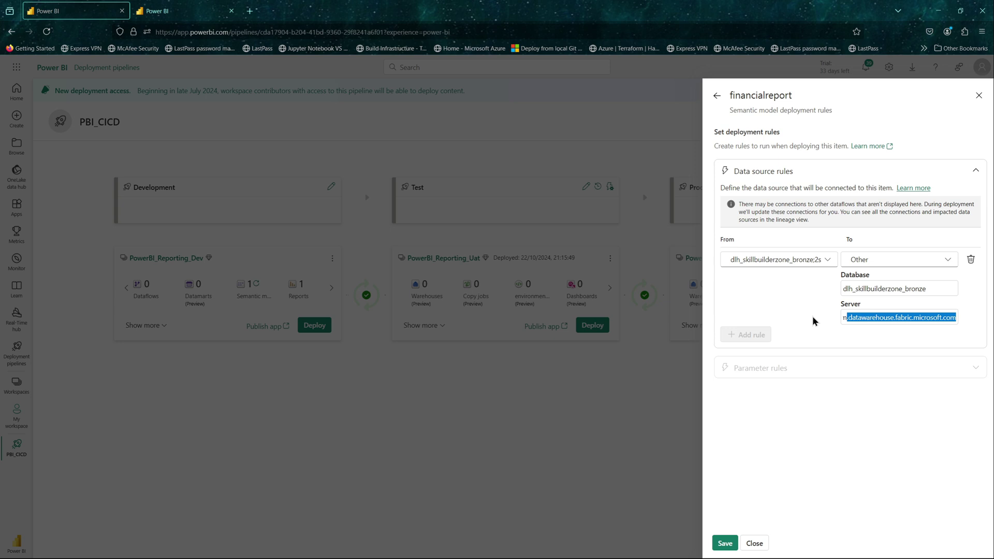
pyautogui.moveTo(811, 315); pyautogui.dragTo(811, 316)
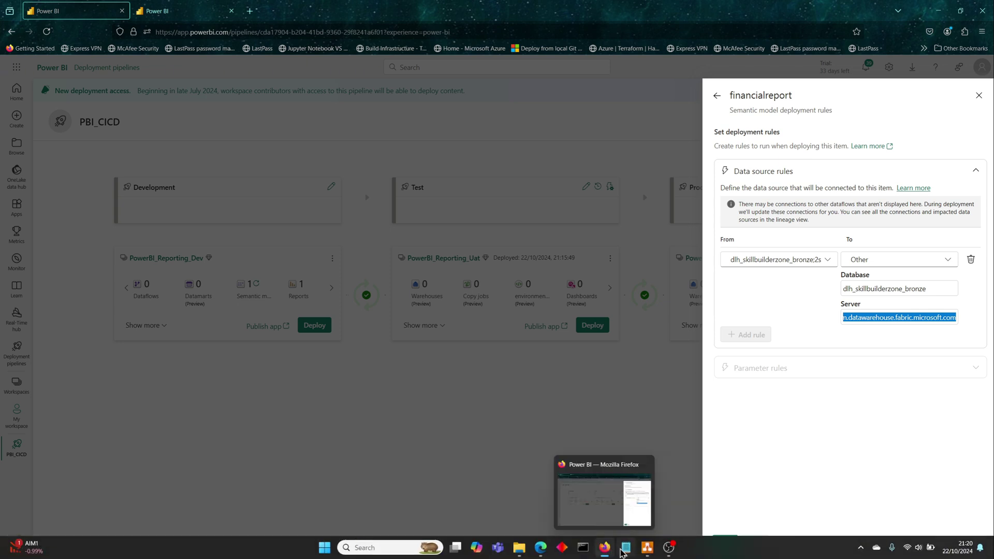
pyautogui.click(626, 555)
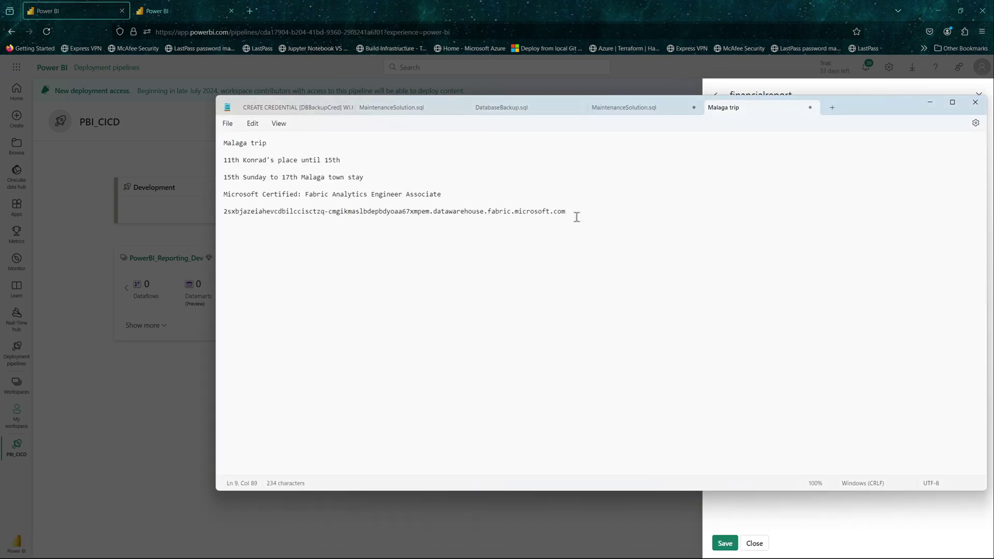
pyautogui.press('Return')
pyautogui.write('2sxbjazeiahevcdbilccisctzq-gbzflfnwdkzepkvpaaavdbf53m.datawarehouse.fabric.microsoft.com')
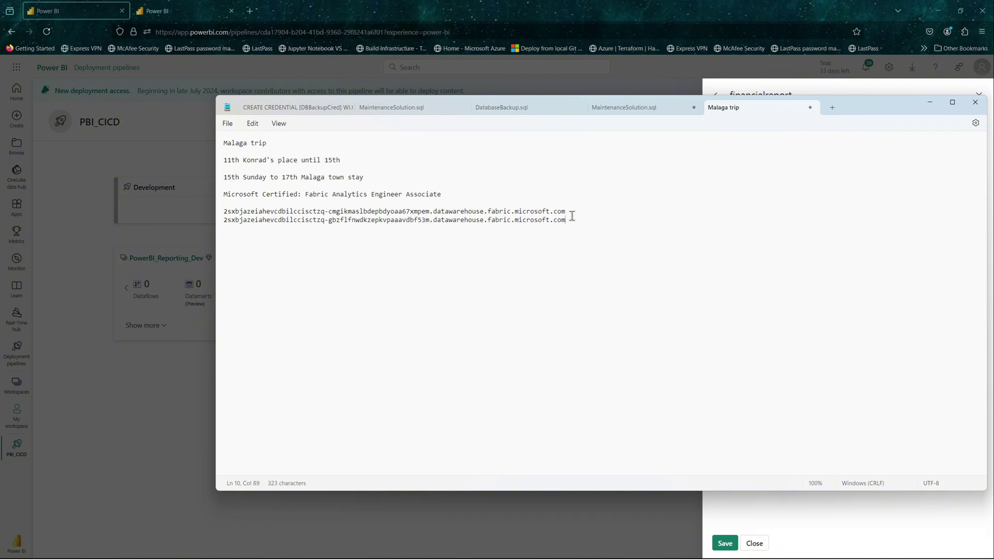
# Replace the rule's Server value with the Uat connection string from Notepad, save the rule, and leave the Test deployment rules.
pyautogui.moveTo(568, 212); pyautogui.dragTo(217, 213)
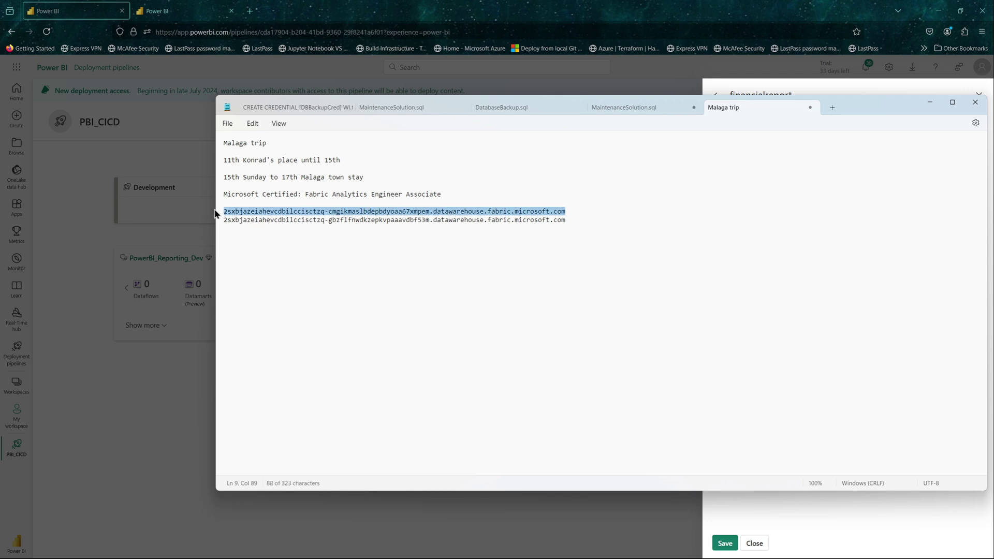
pyautogui.rightClick(308, 213)
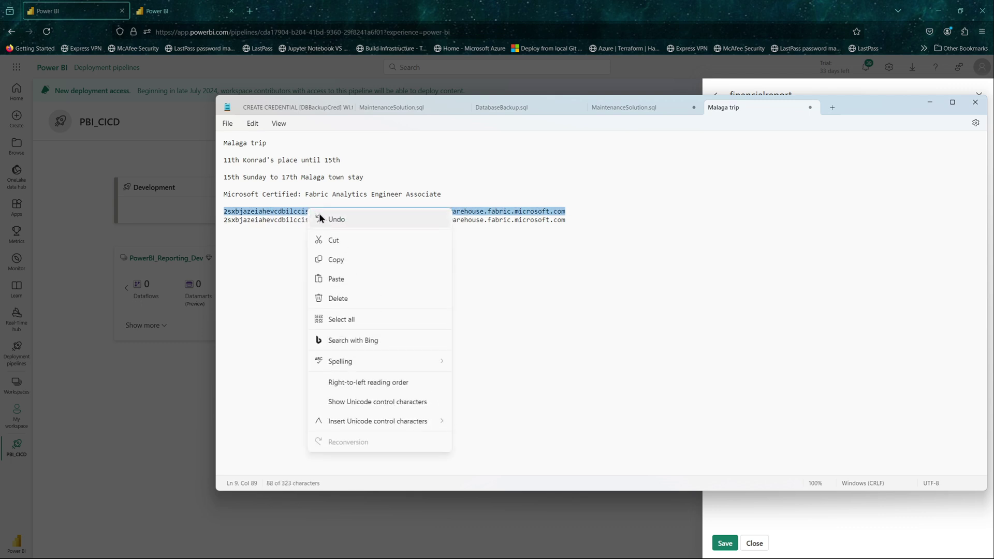
pyautogui.click(334, 261)
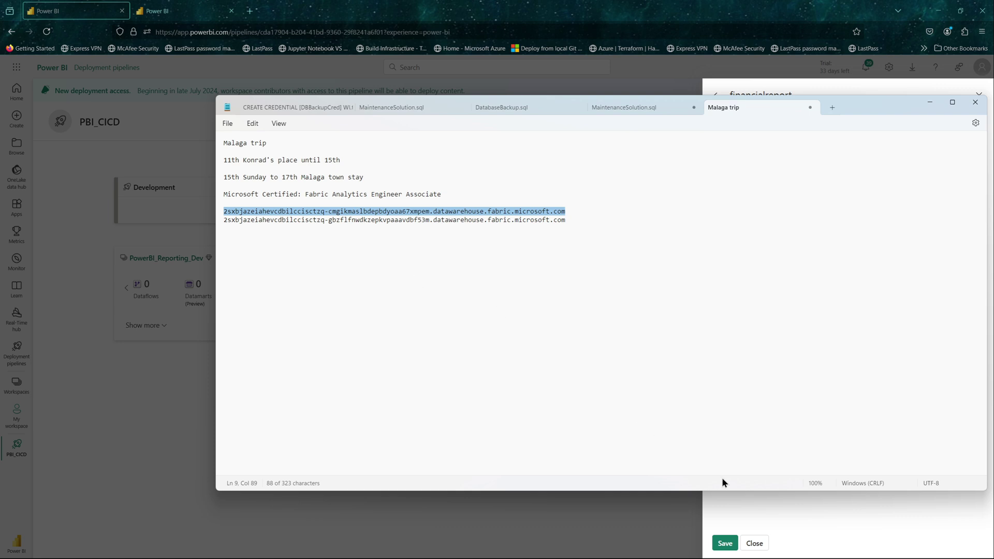
pyautogui.click(766, 504)
pyautogui.moveTo(843, 317); pyautogui.dragTo(914, 317)
pyautogui.click(913, 317)
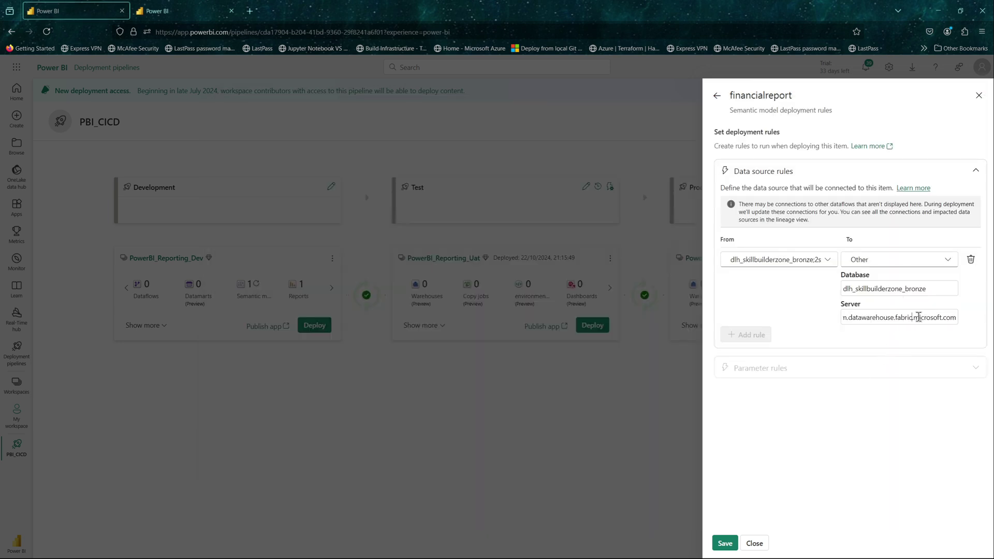
pyautogui.tripleClick(918, 316)
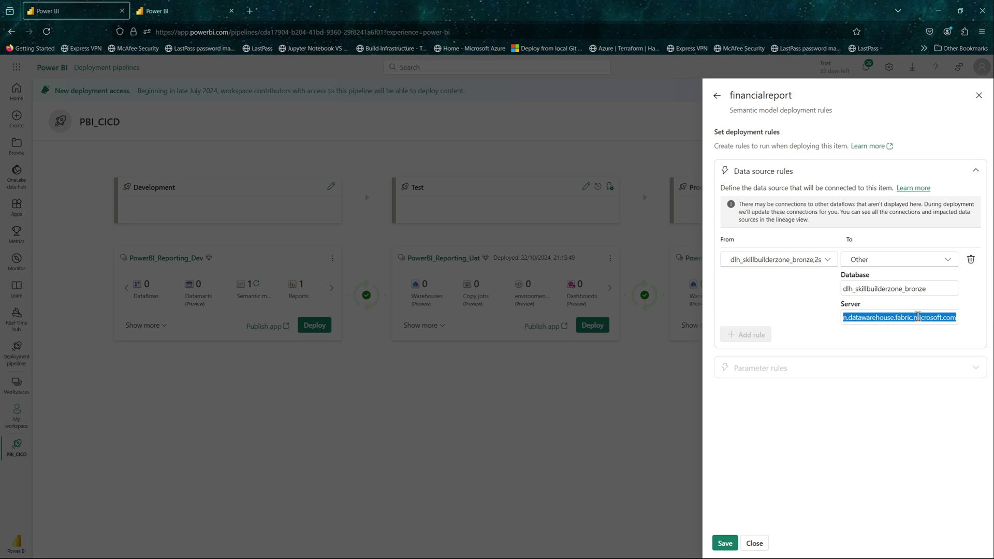
pyautogui.hotkey('ctrl', 'v')
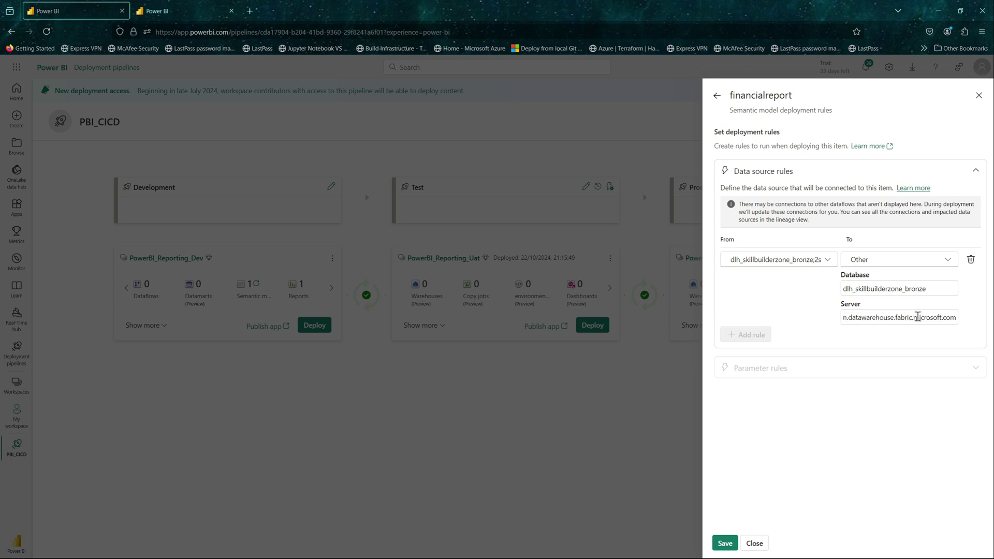
pyautogui.click(725, 543)
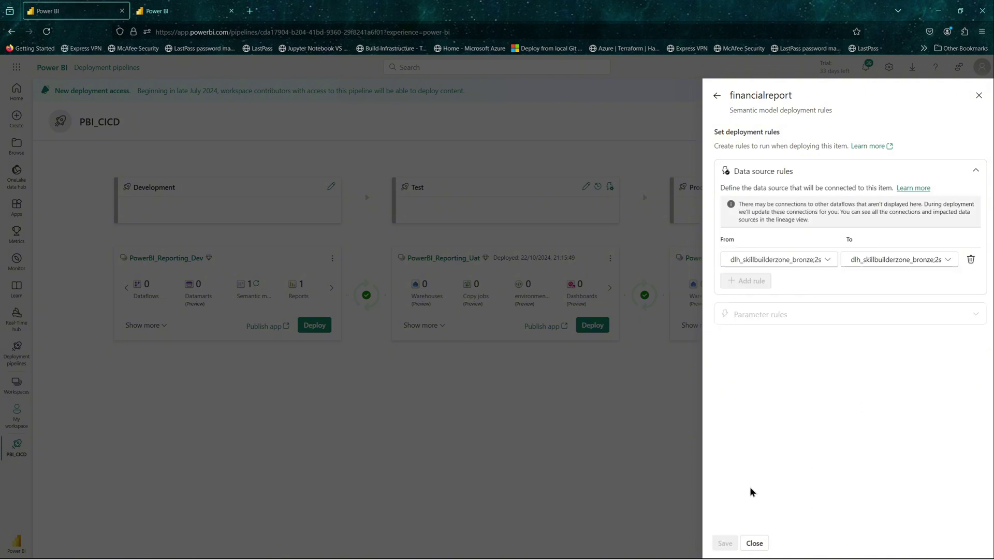
pyautogui.click(979, 96)
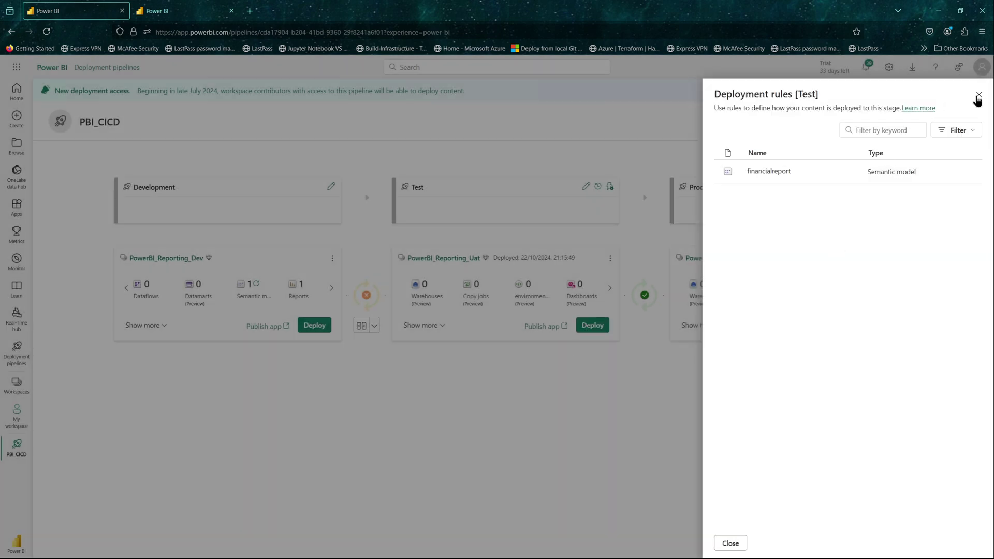
pyautogui.click(978, 97)
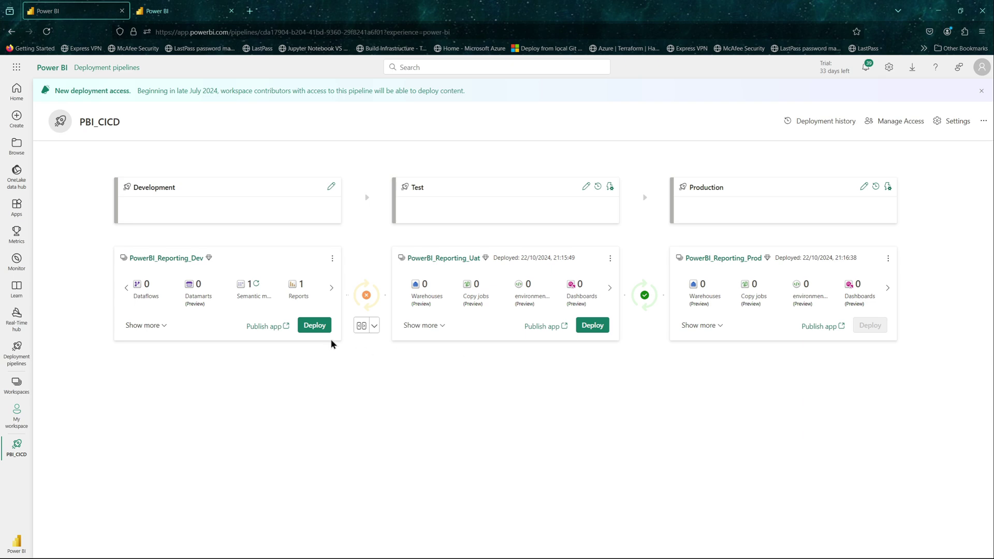
# Start deploying the financialreport semantic model from Development to Test, and compare the items of the two stages.
pyautogui.click(314, 325)
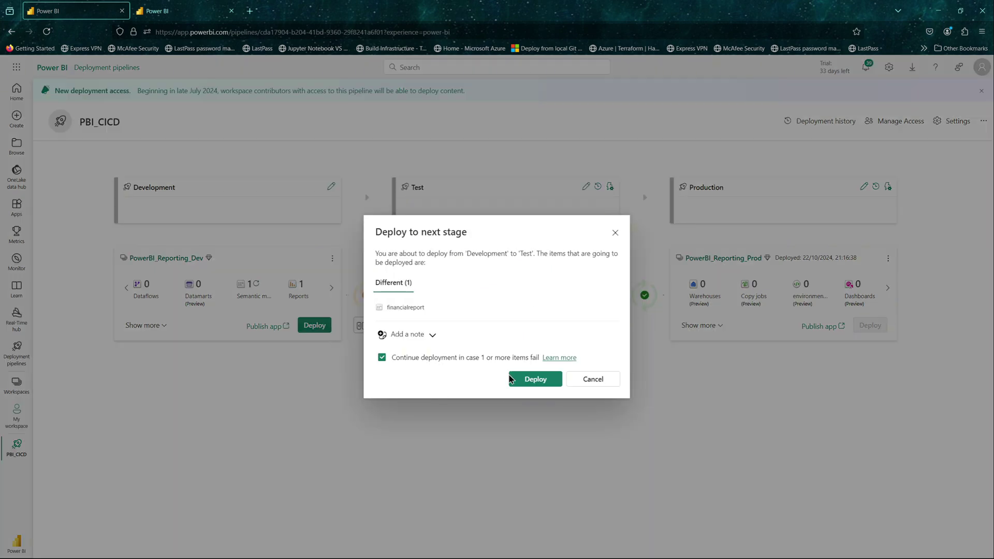
pyautogui.click(536, 379)
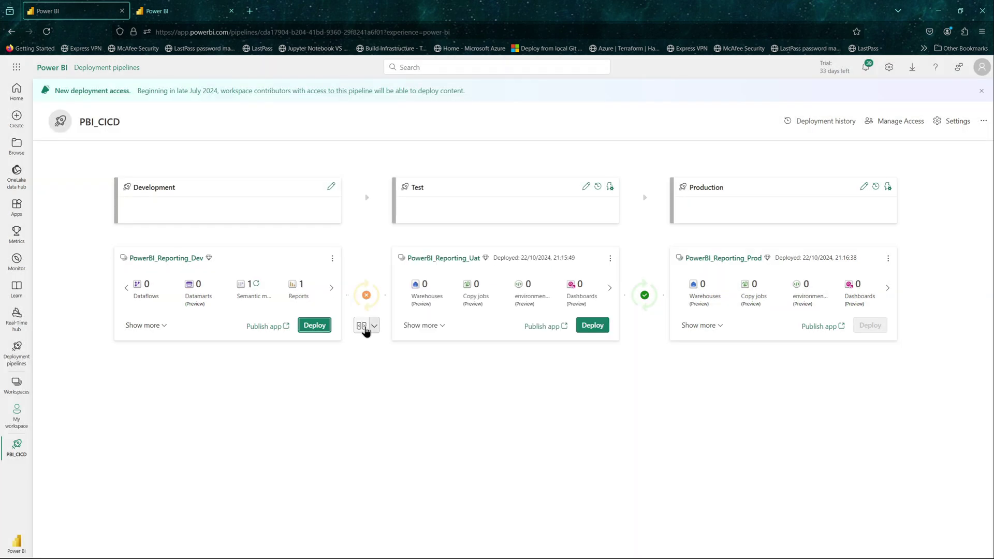
pyautogui.click(362, 331)
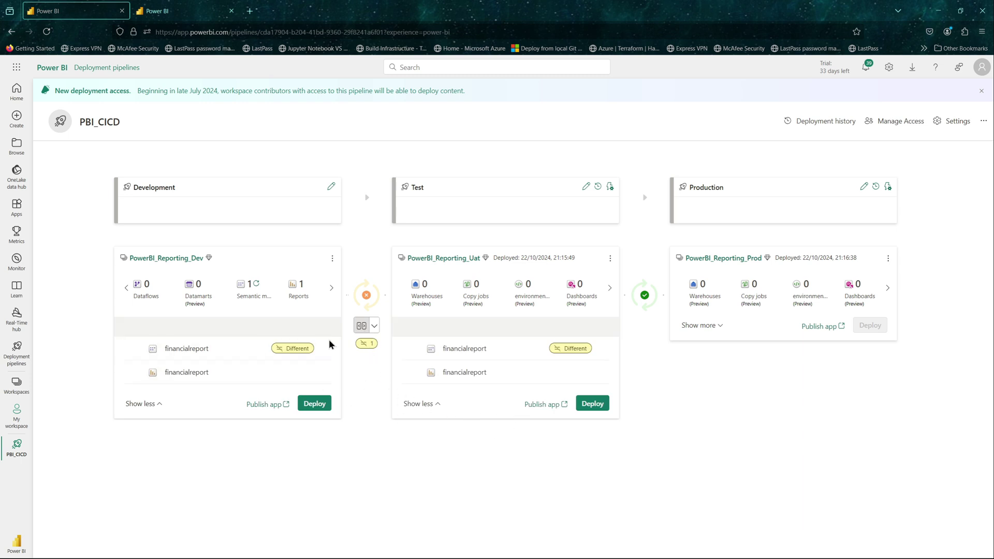
# Deploy the financialreport semantic model from Development to Test, and compare the items of the Test and Production stages.
pyautogui.click(326, 407)
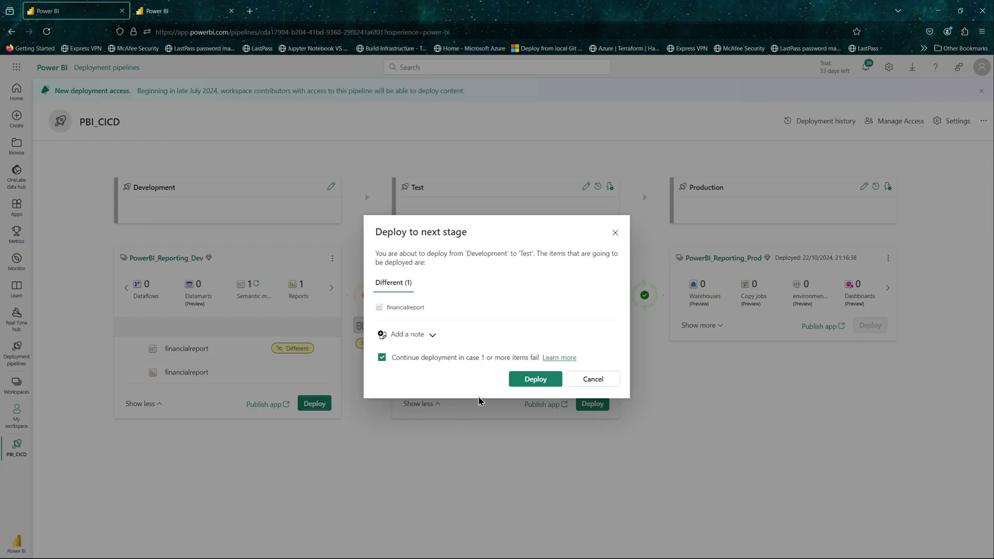
pyautogui.click(534, 380)
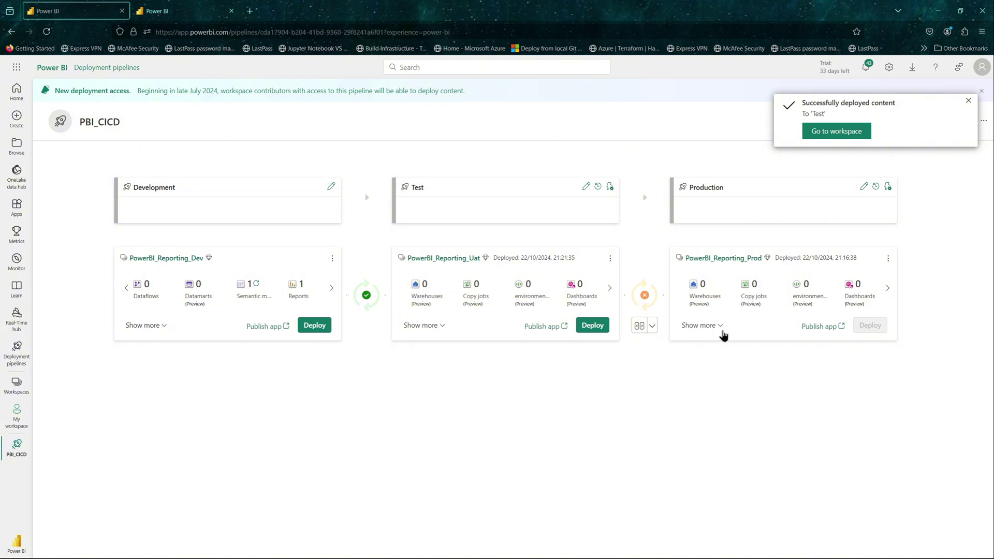
pyautogui.click(700, 326)
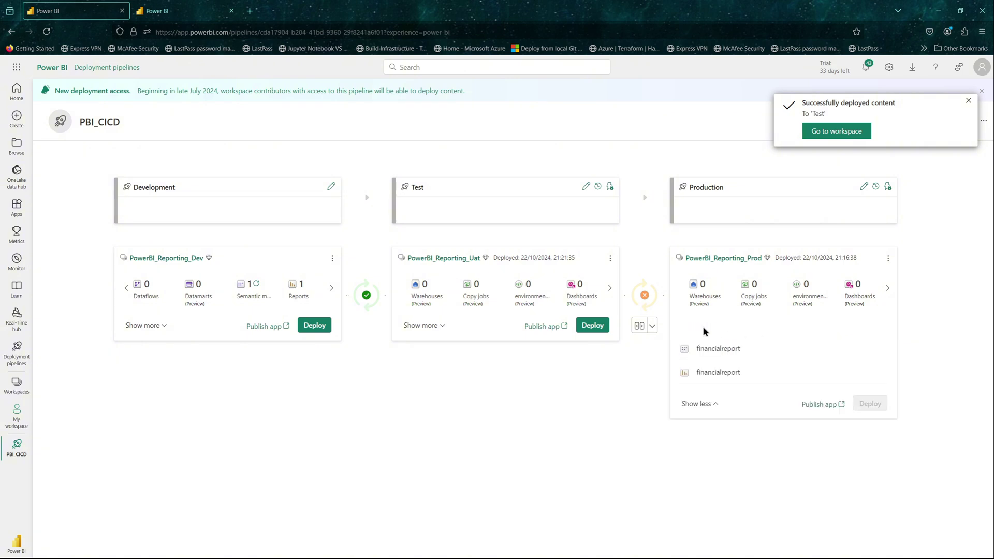
pyautogui.click(640, 328)
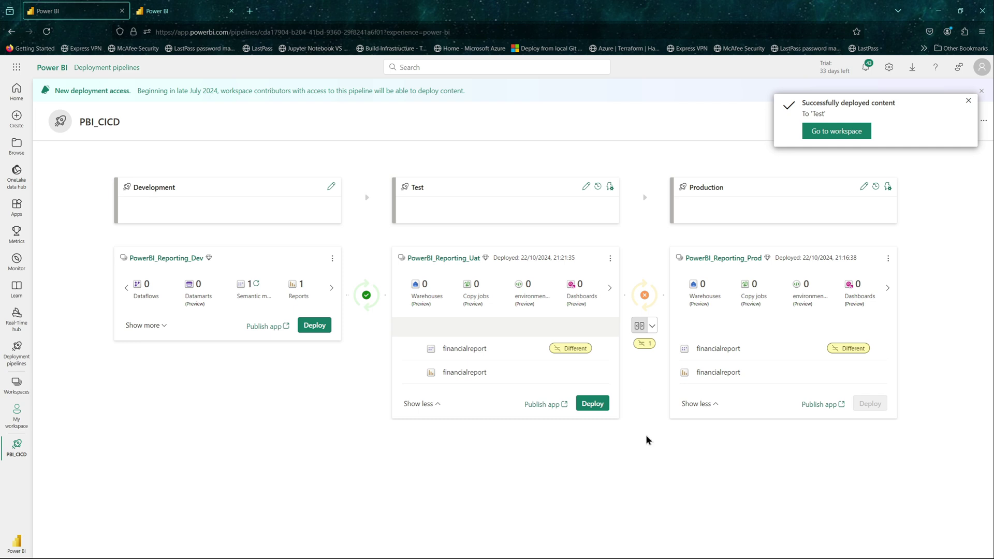
pyautogui.click(968, 100)
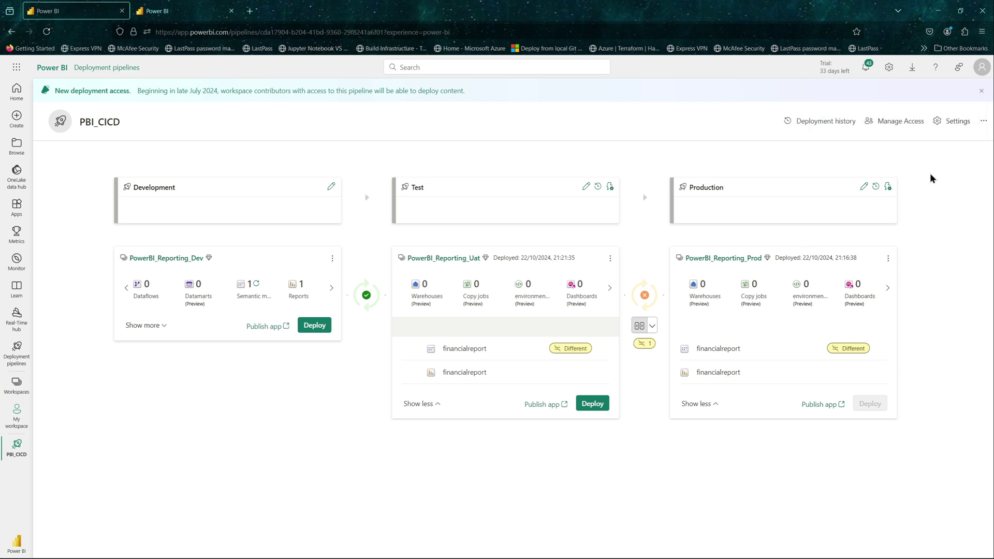
# Add a data source rule for financialreport in the Production stage, from the dlh_skillbuilderzone_bronze source to Other.
pyautogui.click(888, 187)
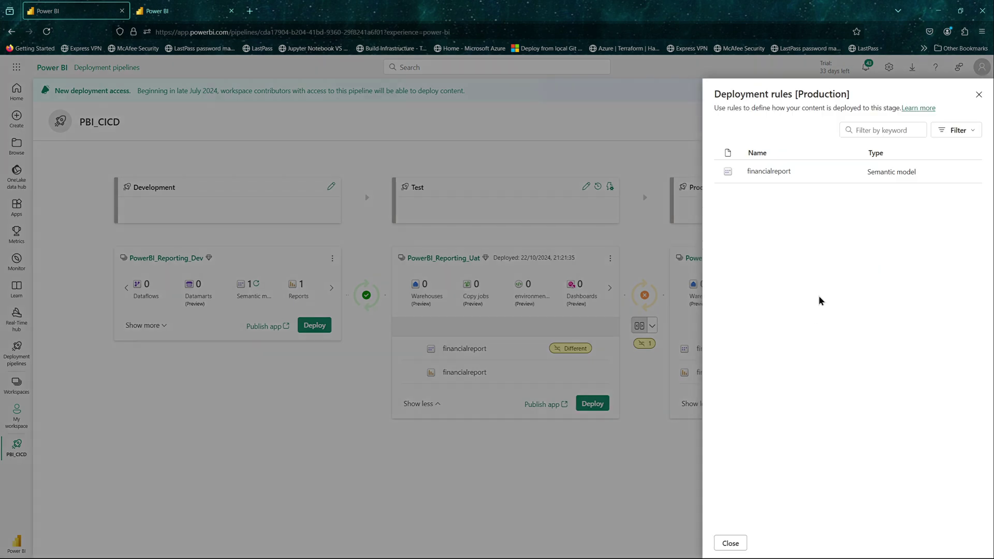
pyautogui.click(787, 172)
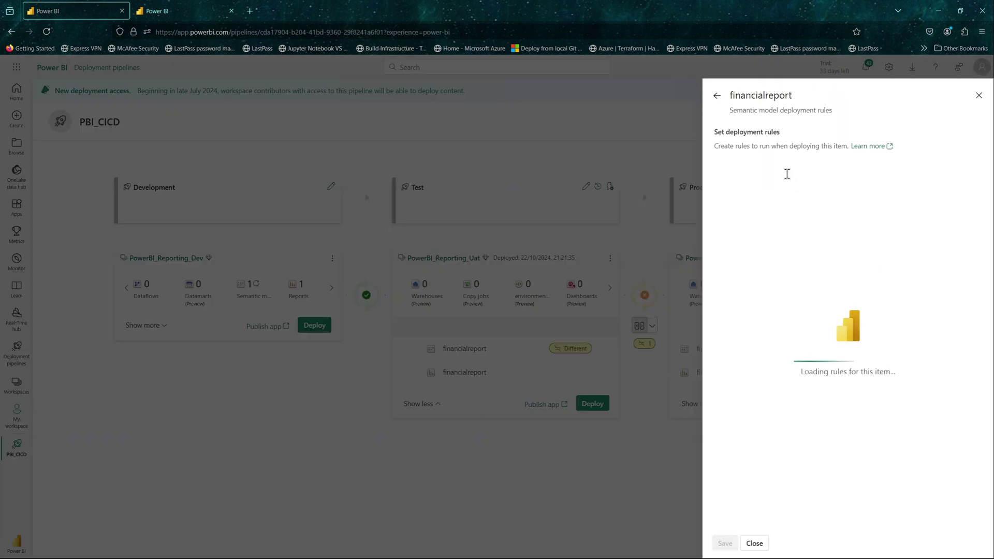
pyautogui.click(781, 171)
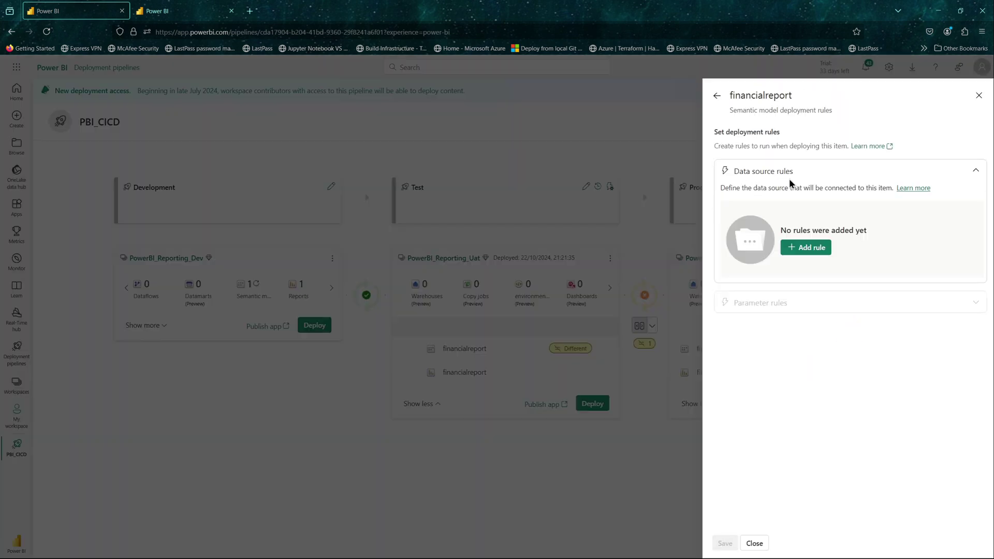
pyautogui.click(811, 247)
pyautogui.click(818, 264)
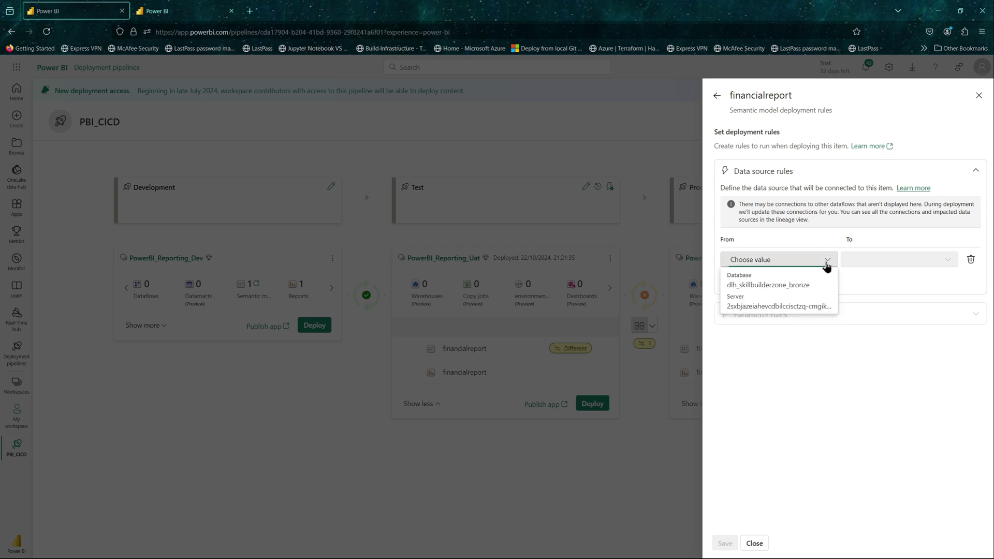
pyautogui.click(791, 284)
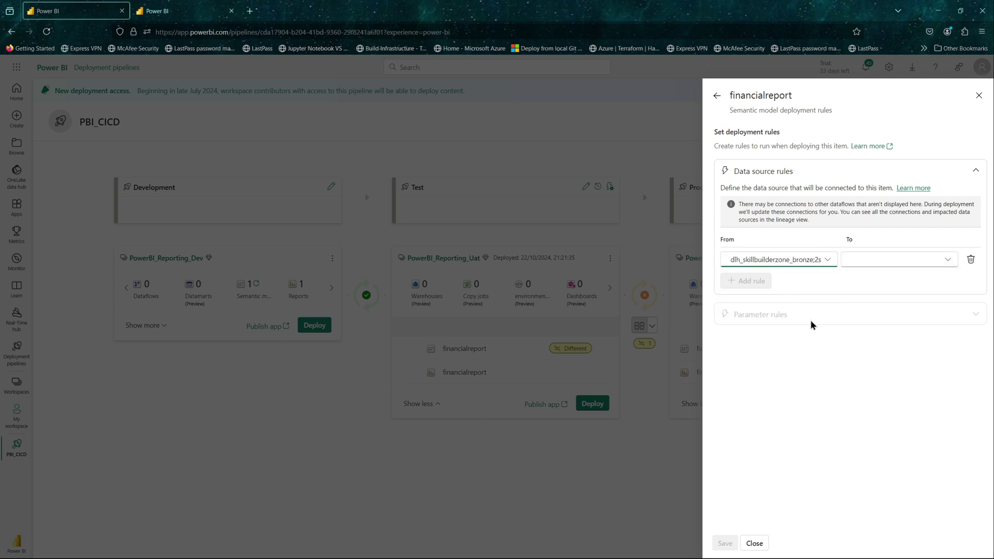
pyautogui.click(951, 261)
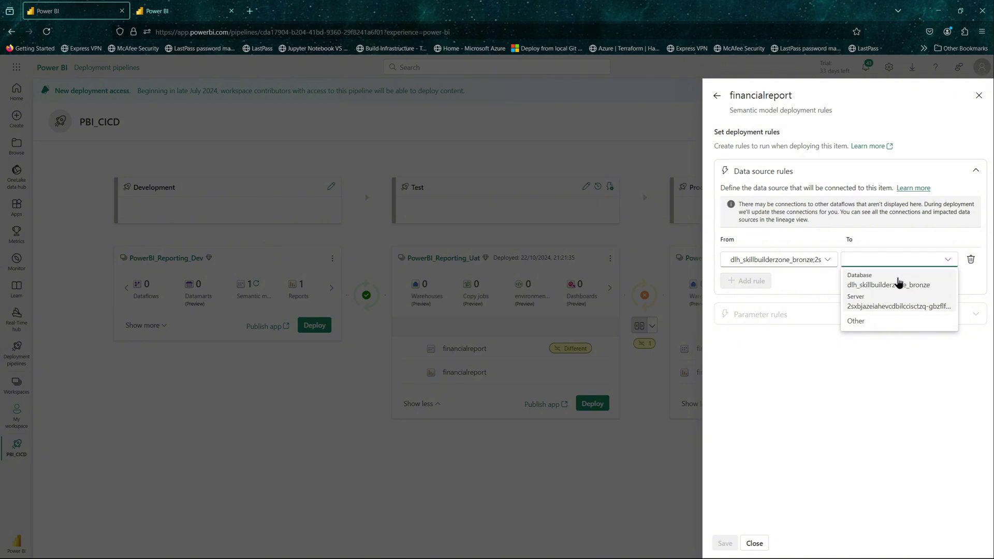
pyautogui.click(858, 321)
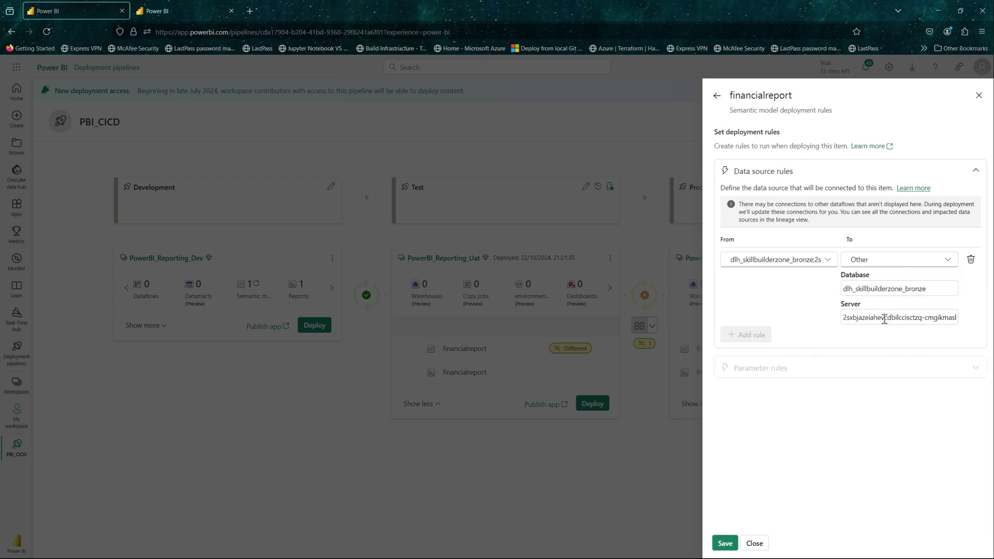
# In the second browser tab, close the Uat endpoint's settings and open the dlh_skillbuilderzone_bronze_001 lakehouse in DataEngineering_Prod's Bronze folder.
pyautogui.click(167, 12)
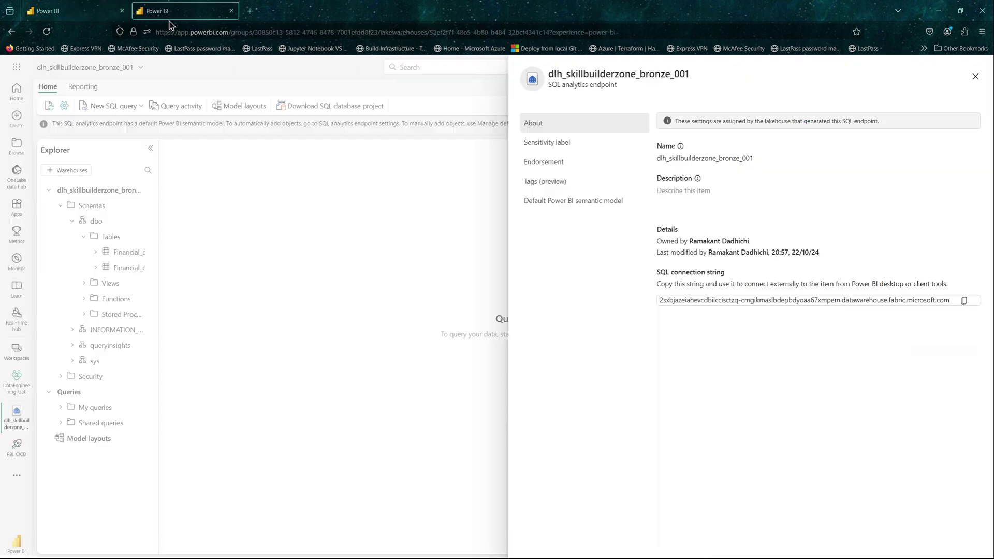
pyautogui.click(973, 76)
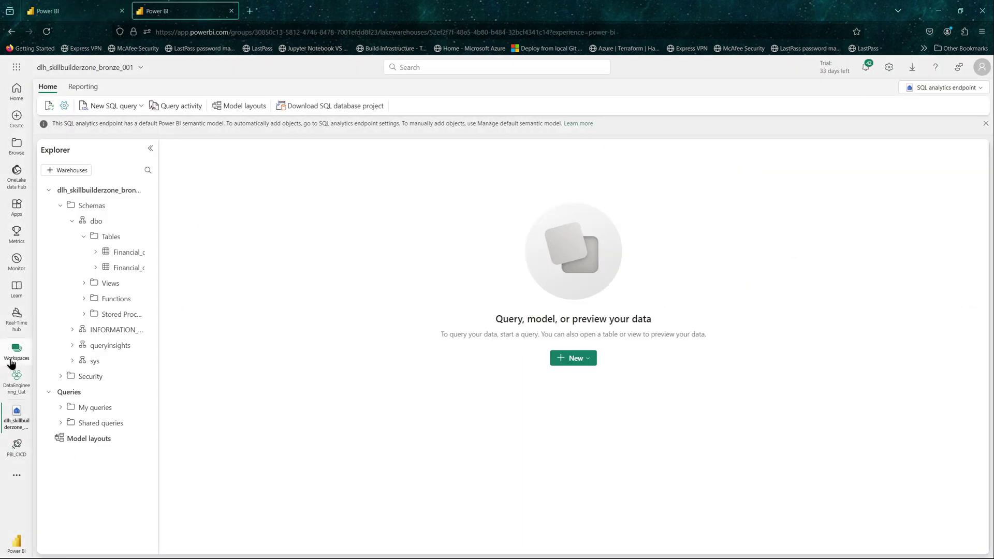
pyautogui.click(12, 358)
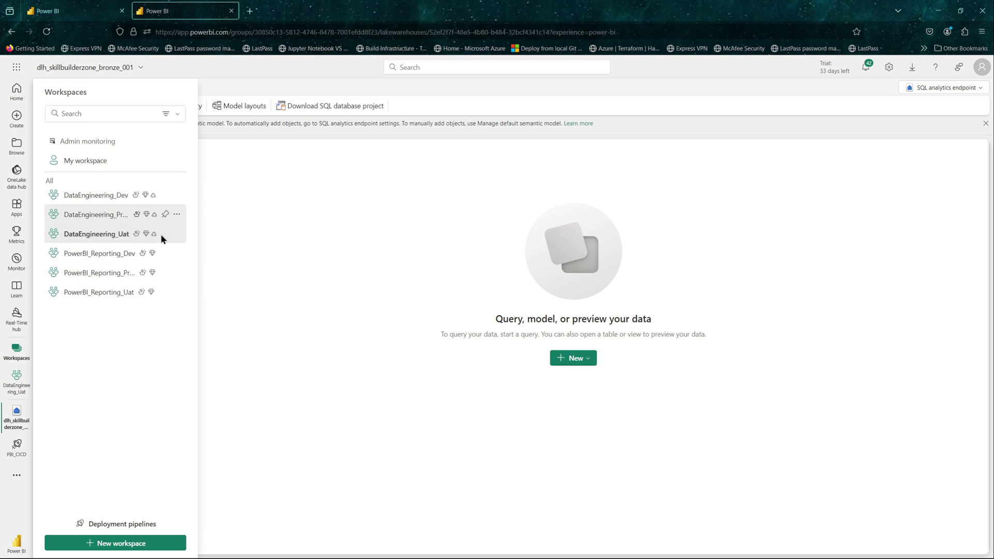
pyautogui.click(96, 214)
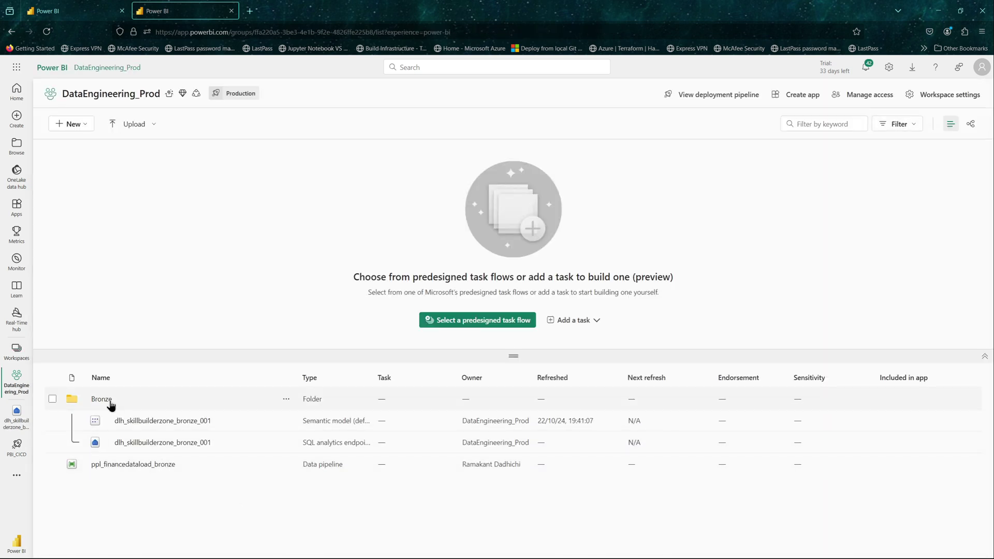
pyautogui.click(102, 399)
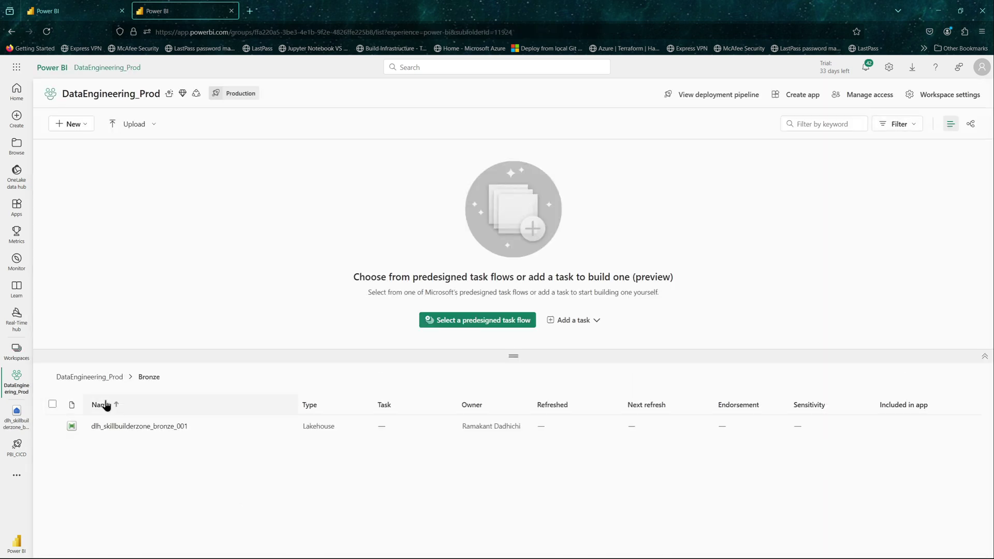
pyautogui.click(133, 427)
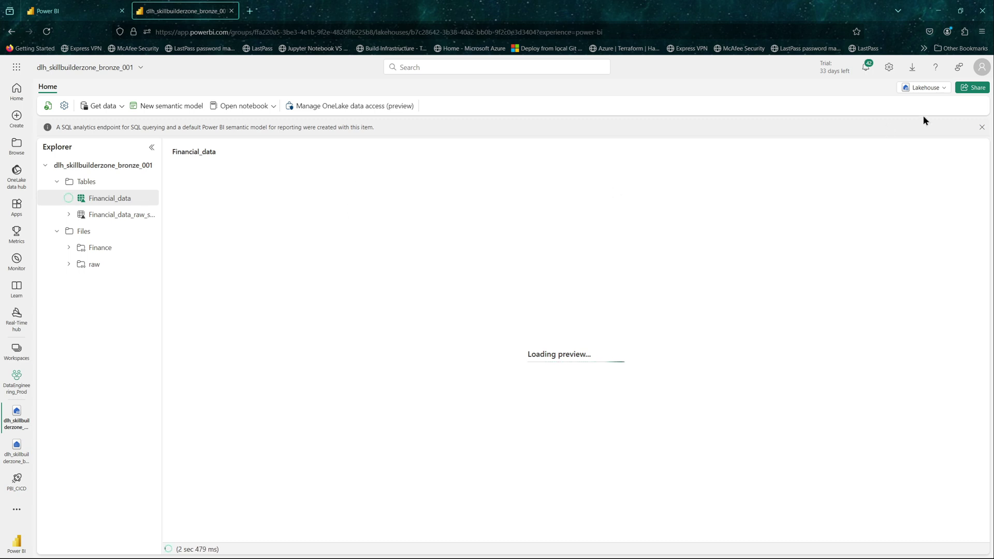
# Switch the Prod lakehouse to its SQL analytics endpoint and copy the SQL connection string from the endpoint's settings.
pyautogui.click(943, 88)
pyautogui.click(887, 136)
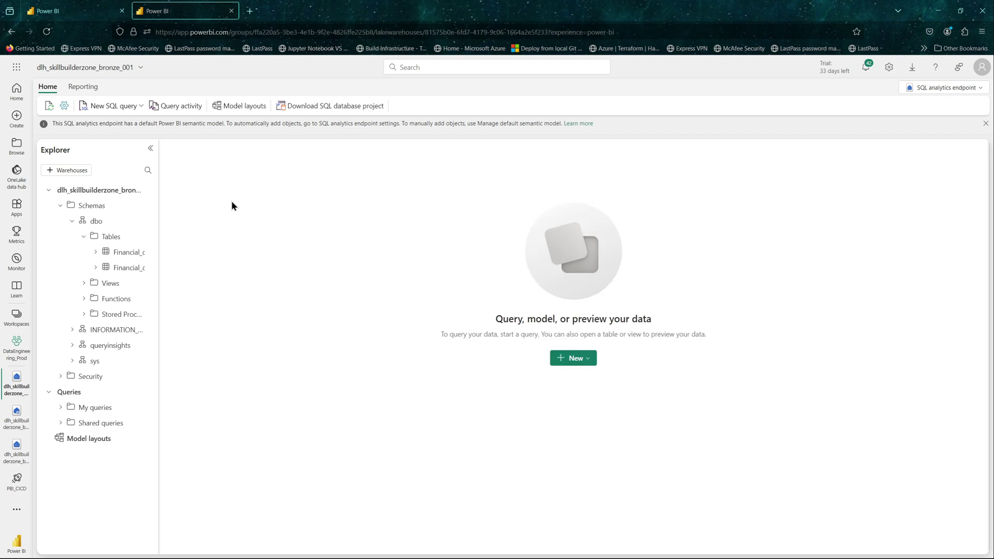
pyautogui.click(64, 106)
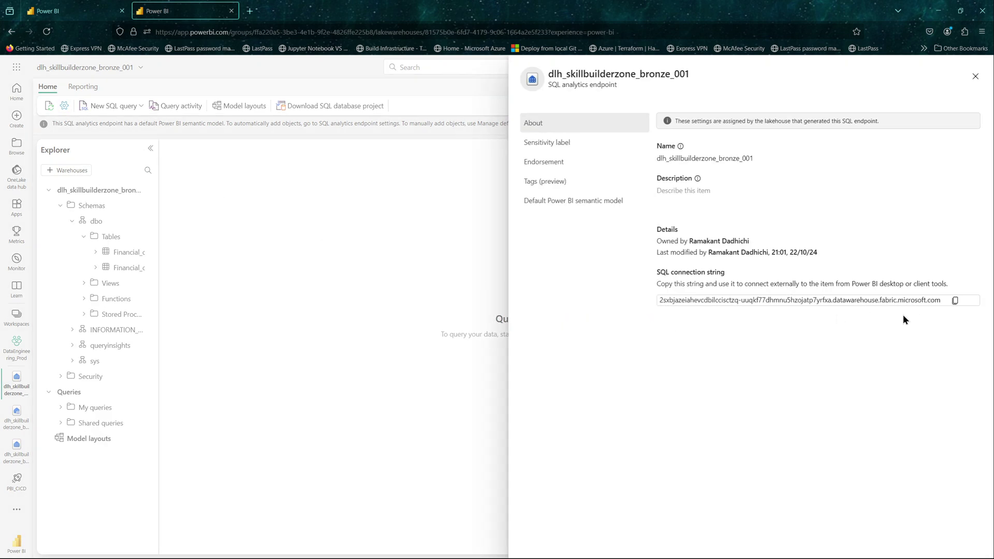
pyautogui.click(956, 302)
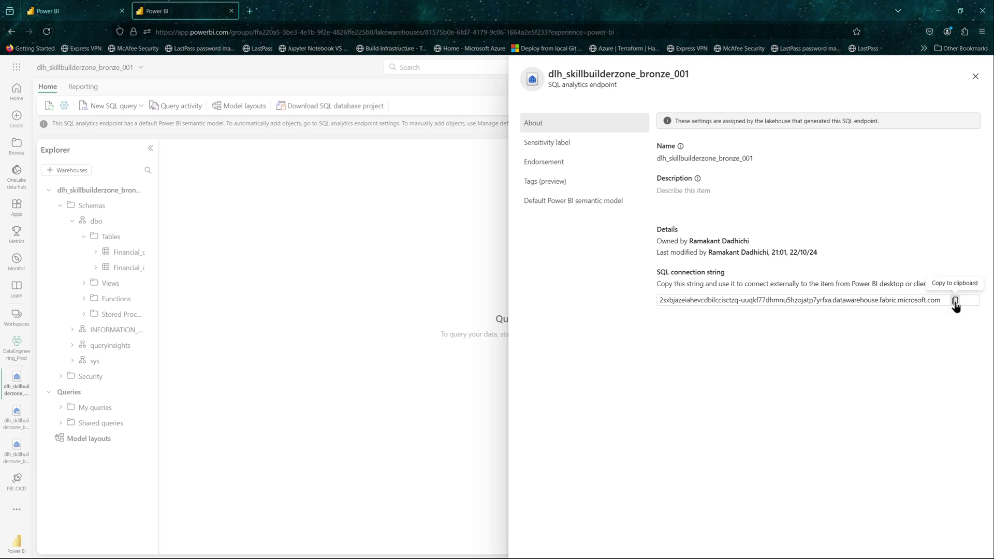
# Return to the PBI_CICD pipeline, replace the Production rule's Server value with the copied Prod connection string, and save the rule.
pyautogui.click(83, 15)
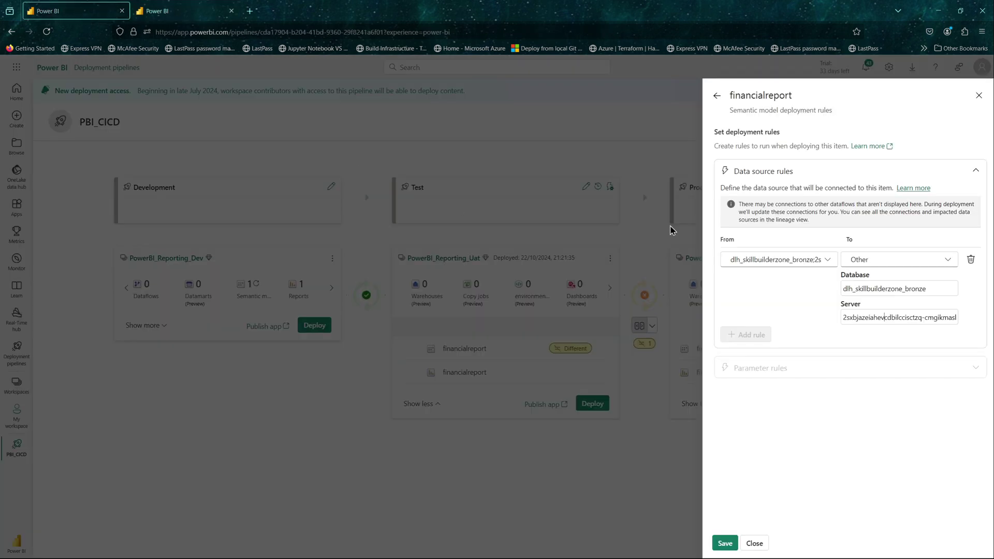
pyautogui.tripleClick(903, 317)
pyautogui.press('BackSpace')
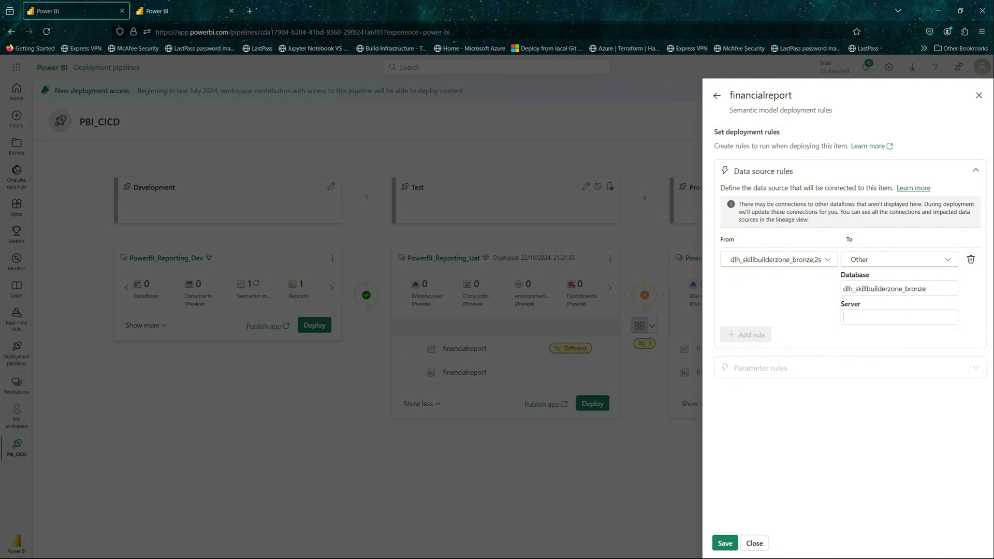
pyautogui.hotkey('ctrl', 'v')
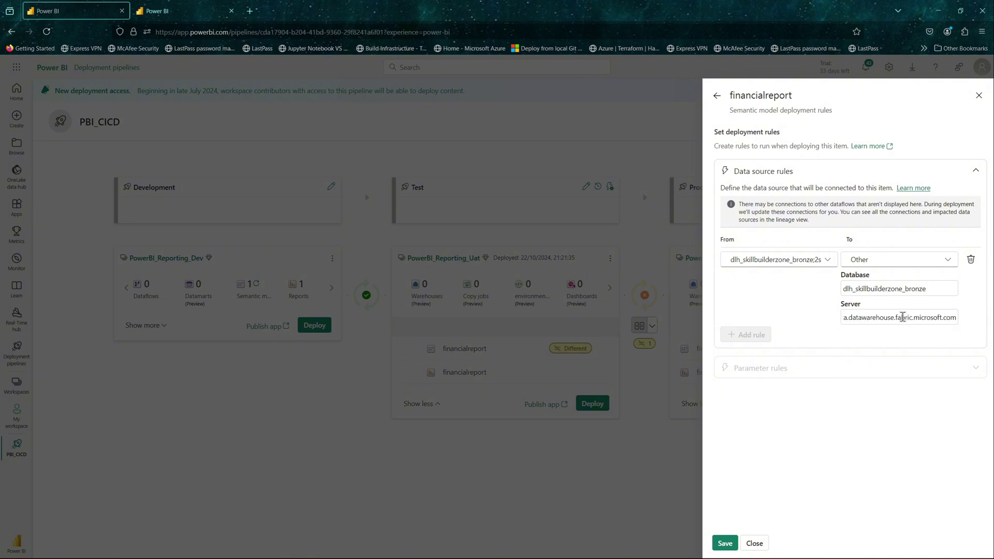
pyautogui.click(726, 543)
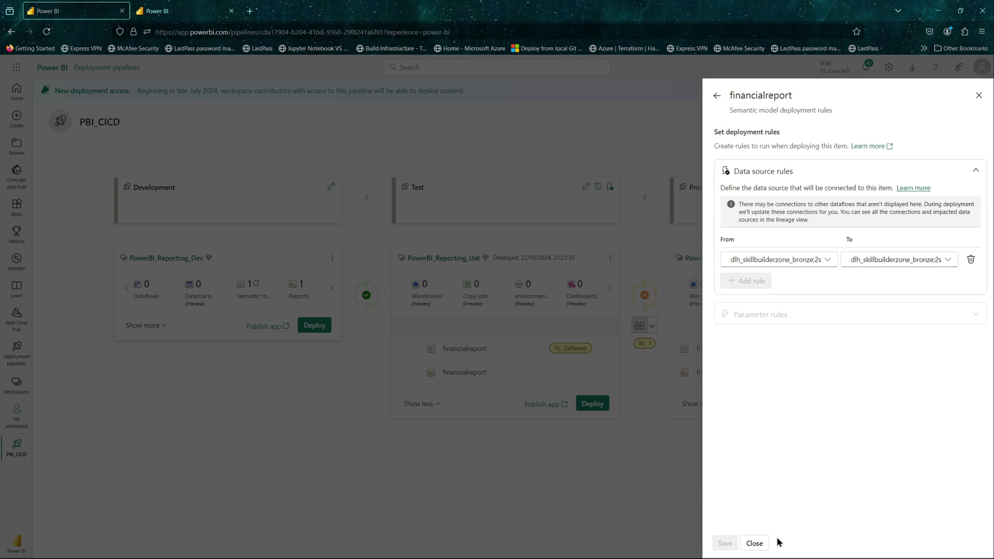
# Leave the Production deployment rules and deploy the financialreport semantic model from Test to Production.
pyautogui.click(756, 543)
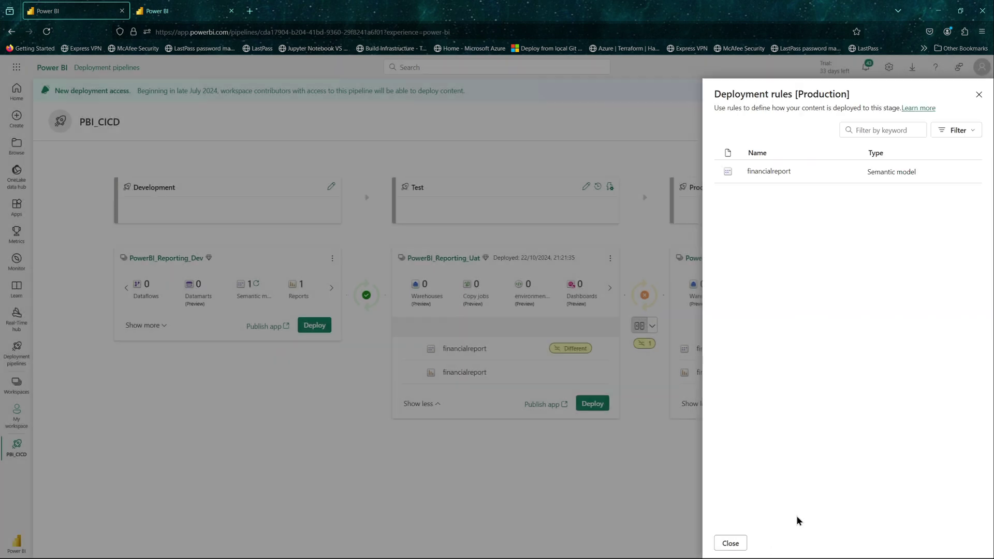
pyautogui.click(730, 543)
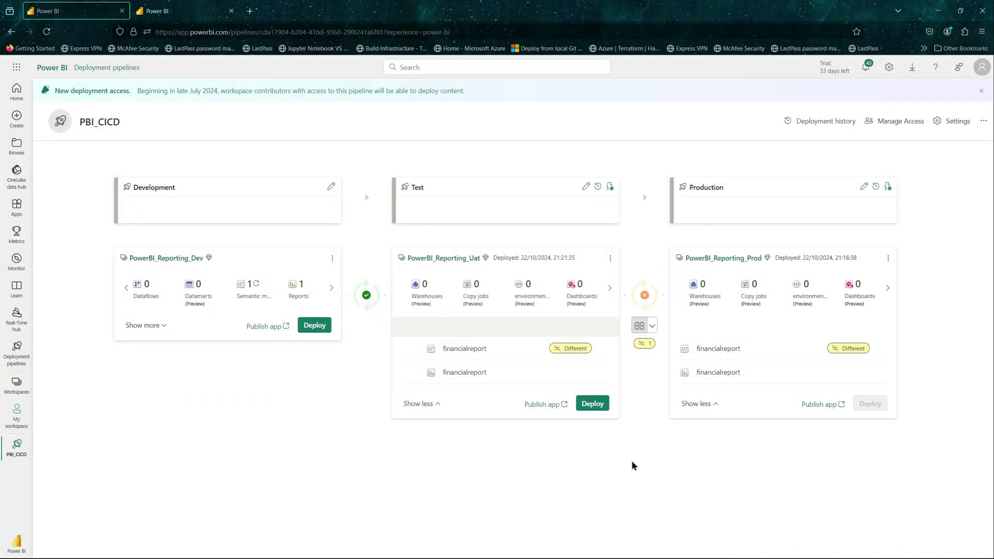
pyautogui.click(592, 404)
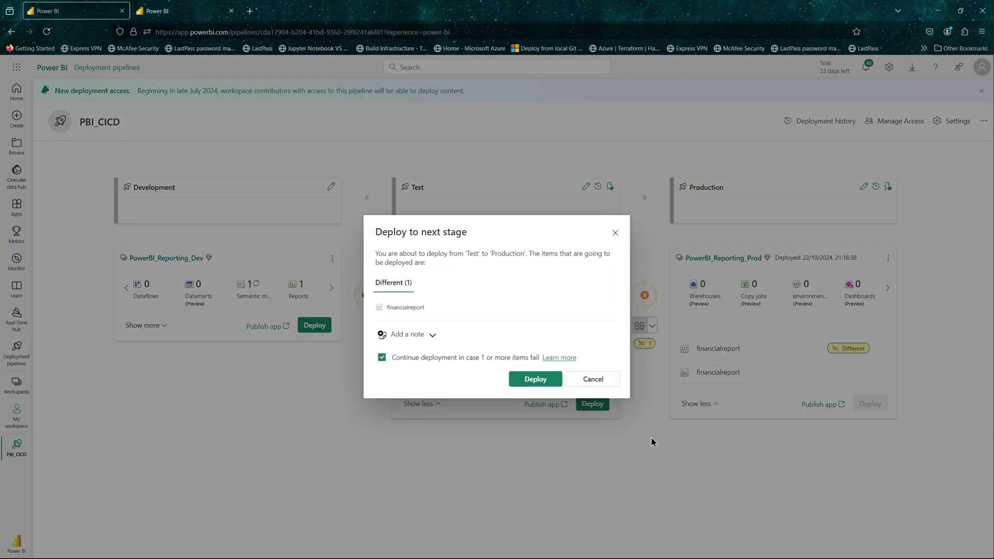
pyautogui.click(543, 380)
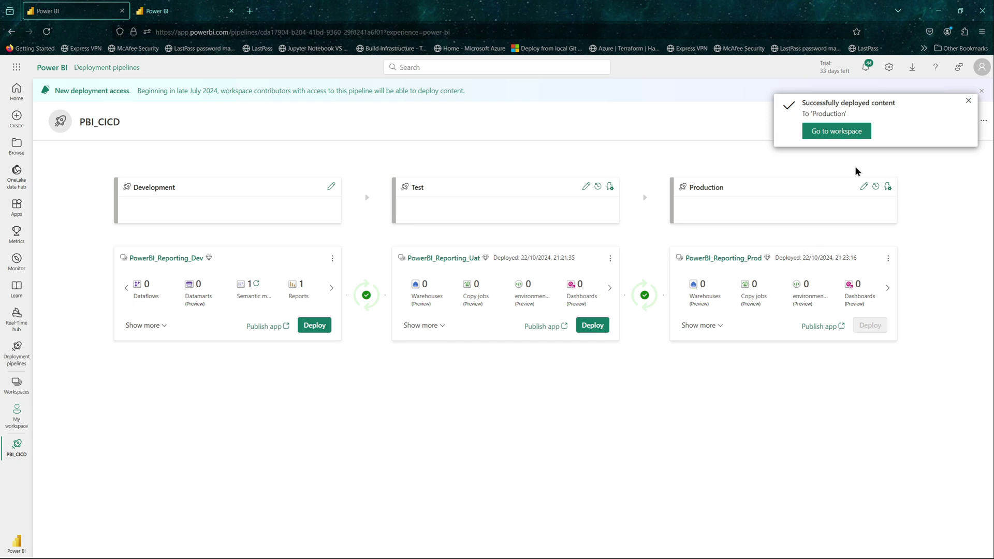
# In the second browser tab, close the Prod endpoint's settings and open the PowerBI_Reporting_Dev workspace.
pyautogui.click(171, 13)
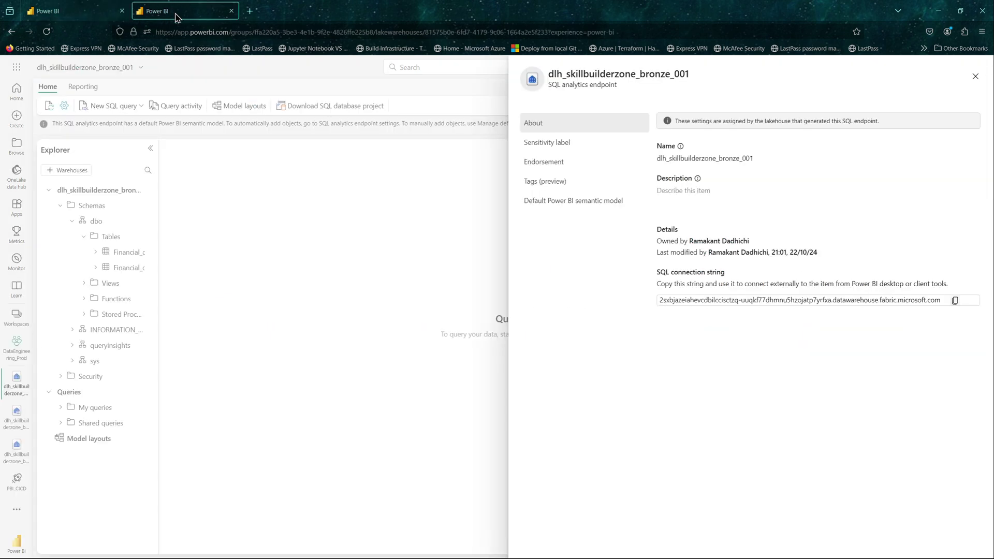
pyautogui.click(976, 78)
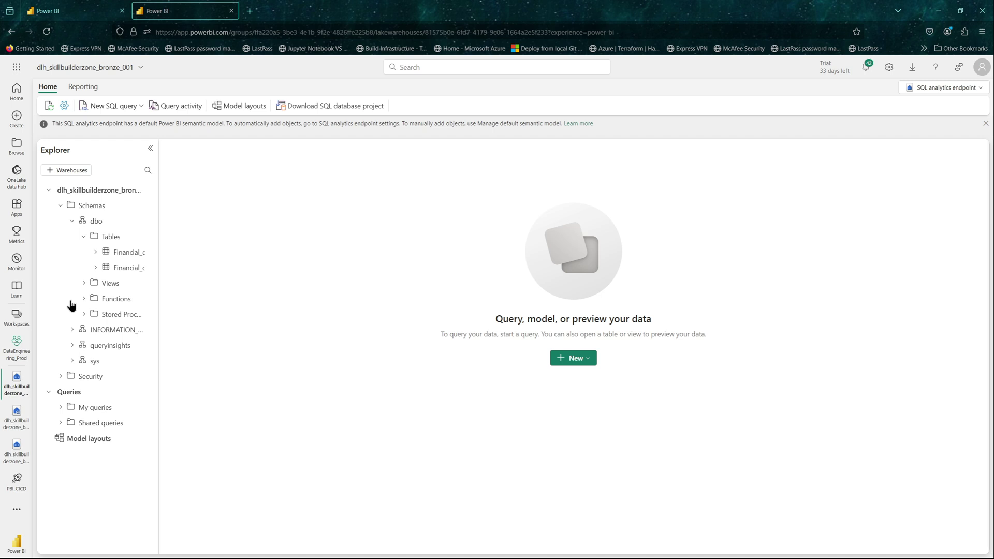
pyautogui.click(17, 348)
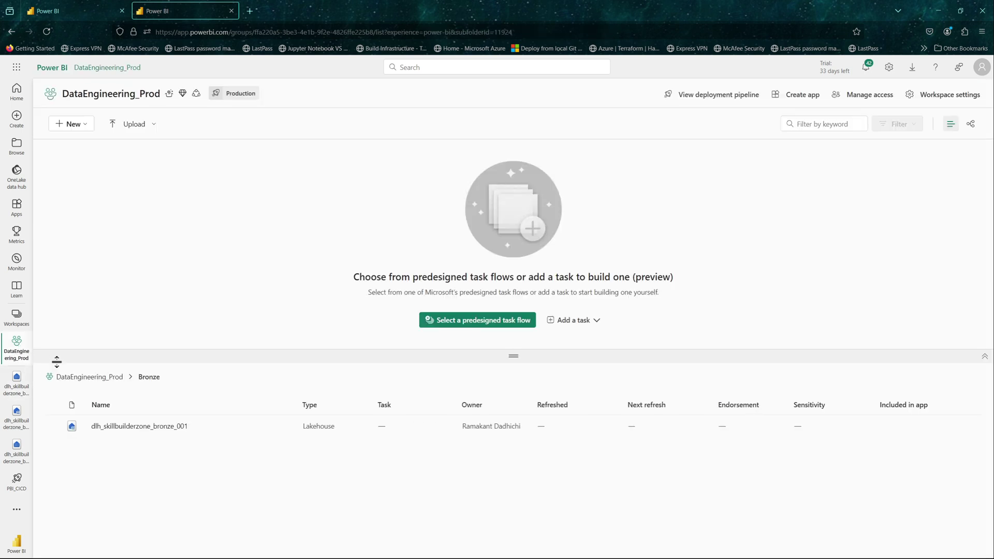
pyautogui.click(20, 329)
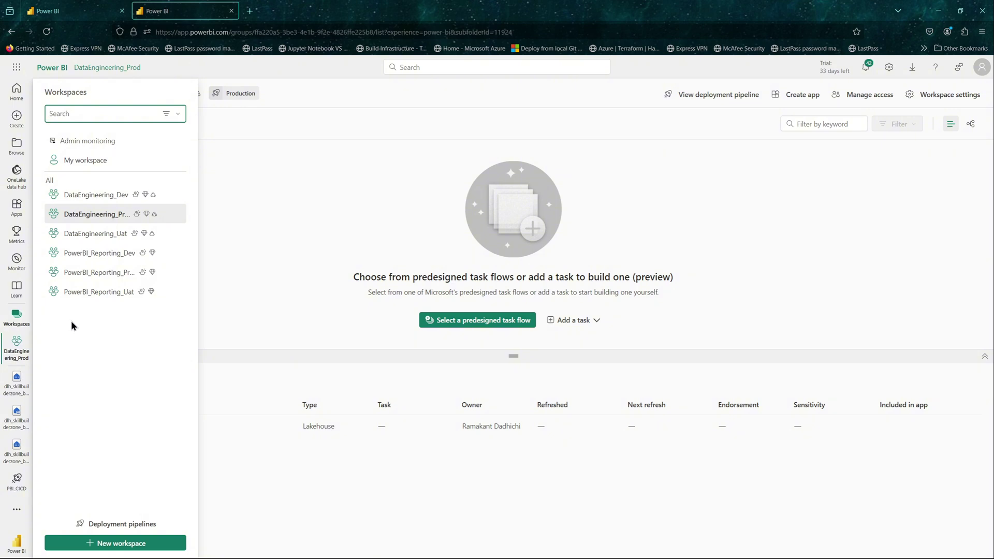
pyautogui.click(94, 254)
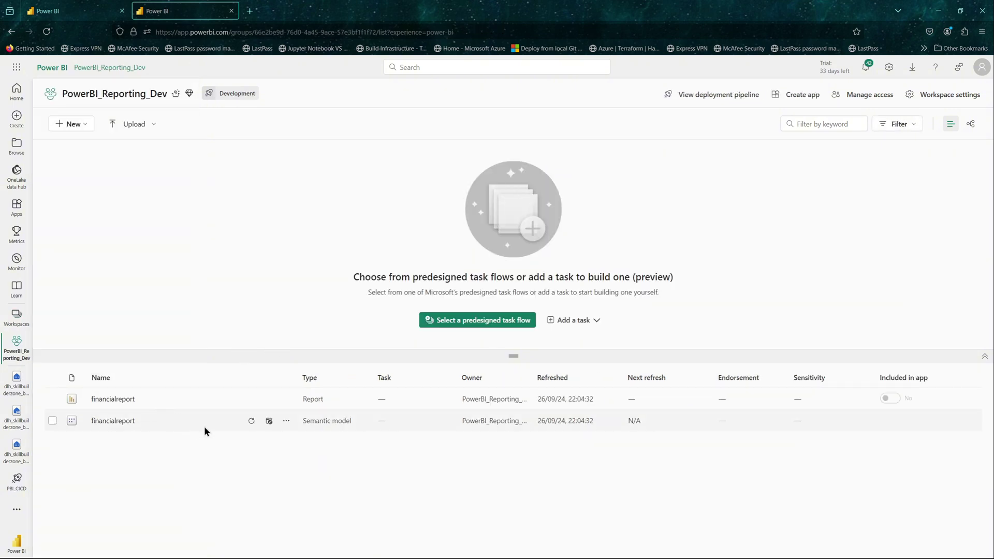
# Open the settings of the Dev financialreport semantic model and expand its data source credentials.
pyautogui.click(287, 422)
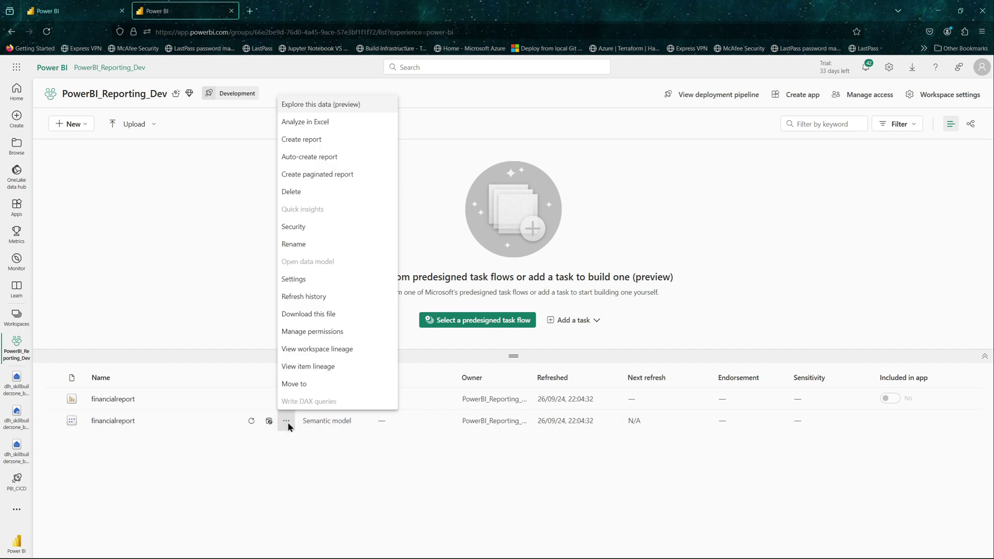
pyautogui.click(291, 281)
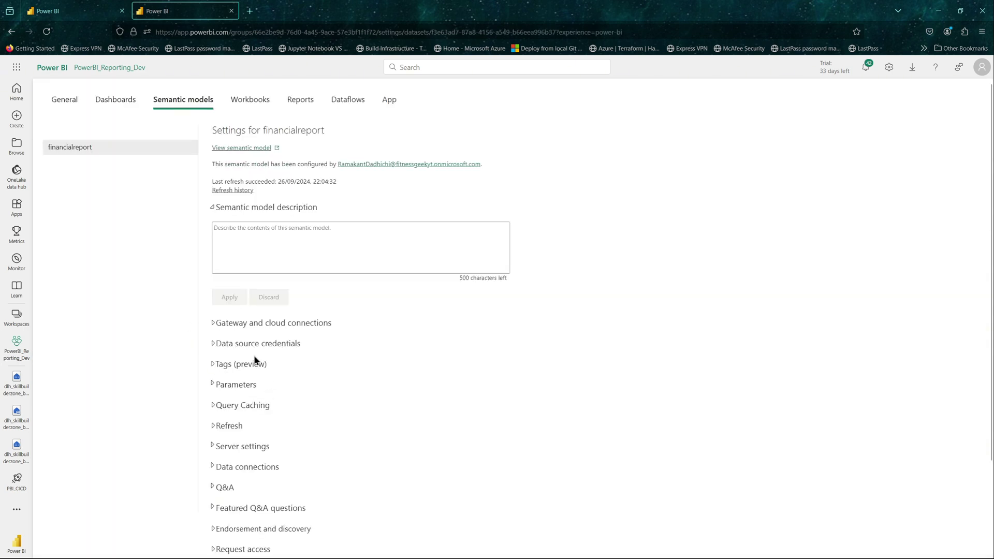
pyautogui.click(218, 347)
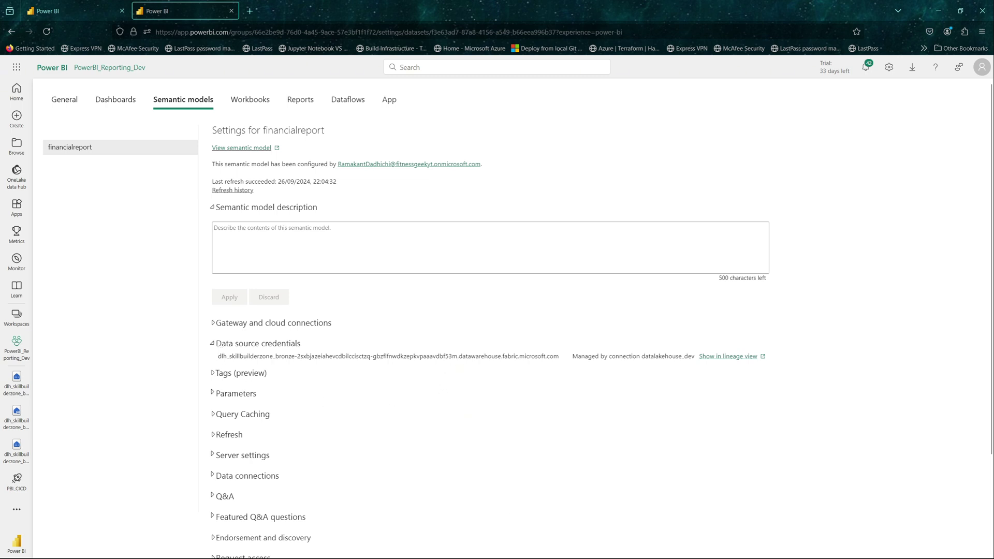
# Find Snipping Tool with a Windows search for "snip" and launch it.
pyautogui.moveTo(403, 551)
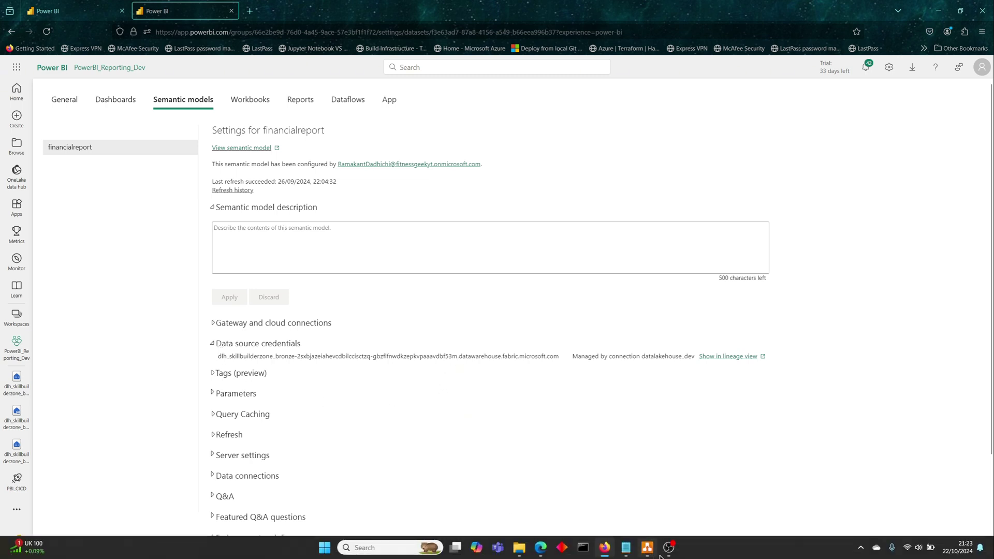
pyautogui.click(404, 550)
pyautogui.write('s')
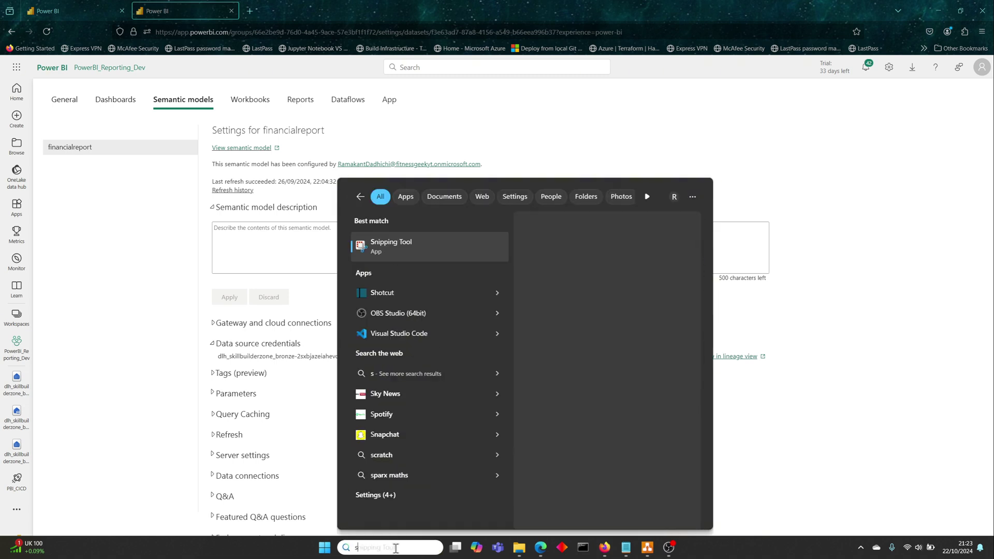
pyautogui.write('nip')
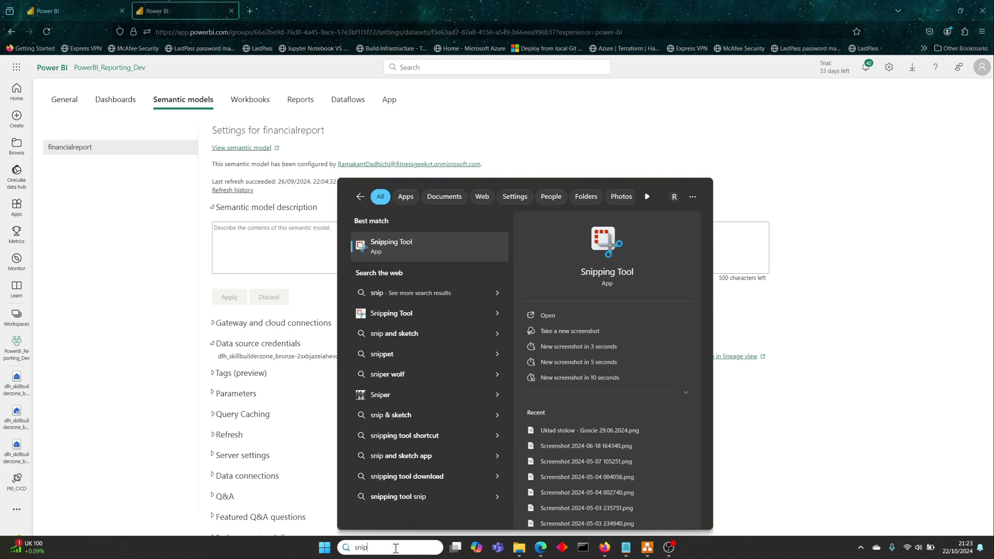
pyautogui.click(375, 254)
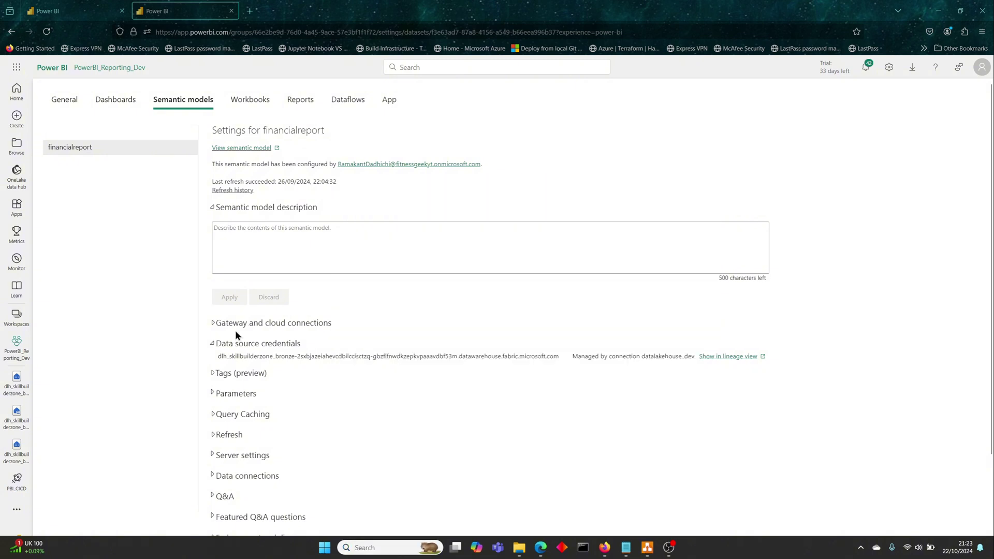
# Try to snip the data source credentials area of the Dev financialreport settings, then clear the page's text selection.
pyautogui.moveTo(187, 280); pyautogui.dragTo(423, 404)
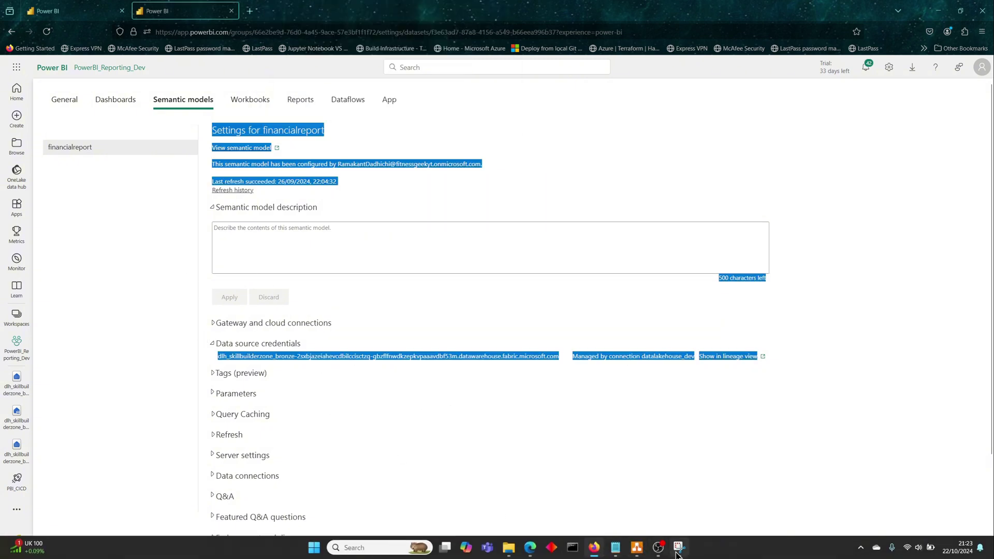
pyautogui.click(676, 554)
pyautogui.click(291, 26)
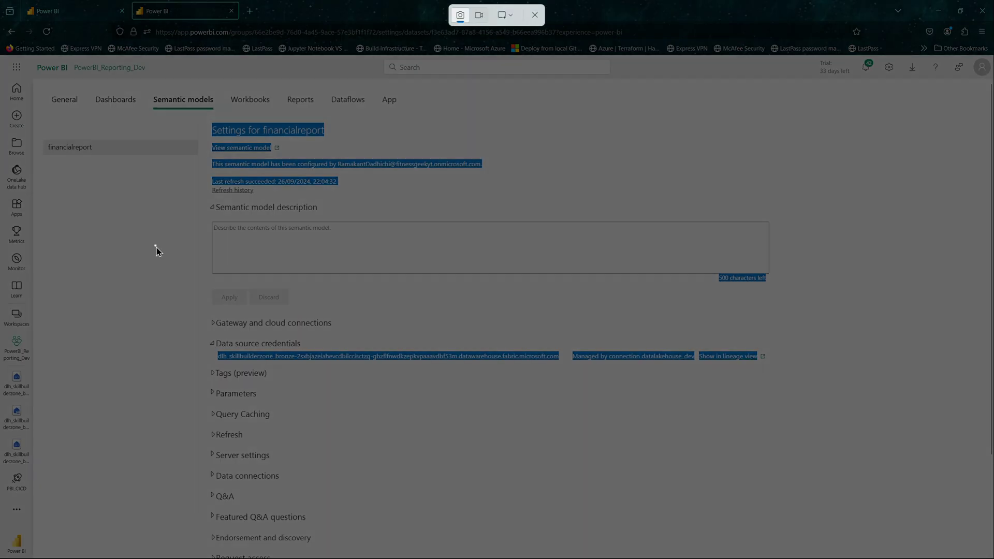
pyautogui.moveTo(155, 245); pyautogui.dragTo(792, 432)
pyautogui.click(454, 393)
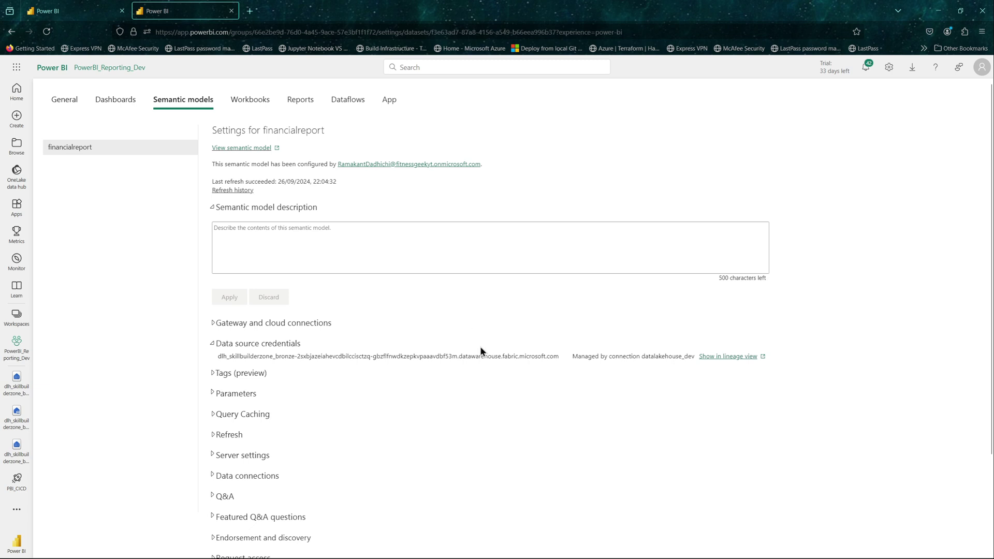
# Take a new snip of the Dev model's data source credentials without highlighted text, and return to the browser.
pyautogui.click(679, 554)
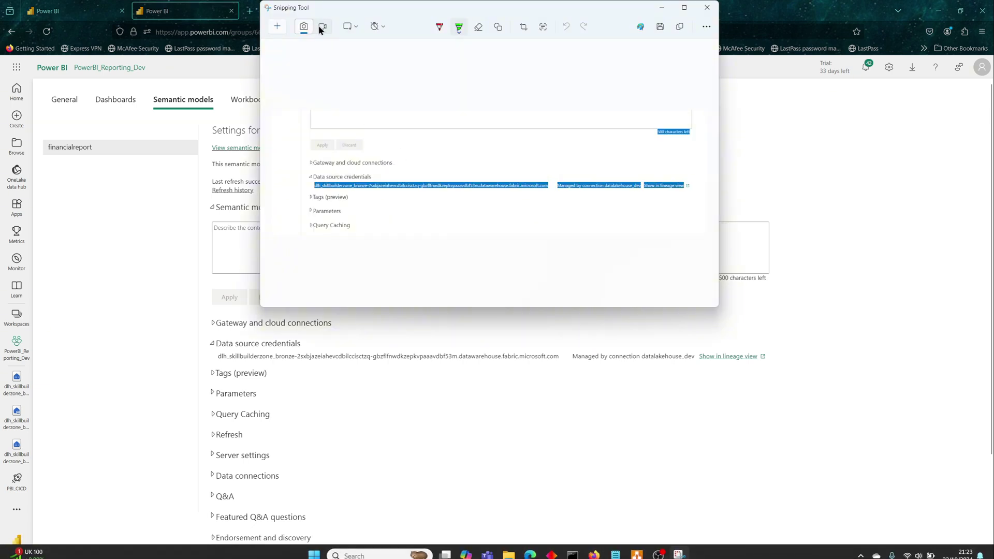
pyautogui.click(279, 25)
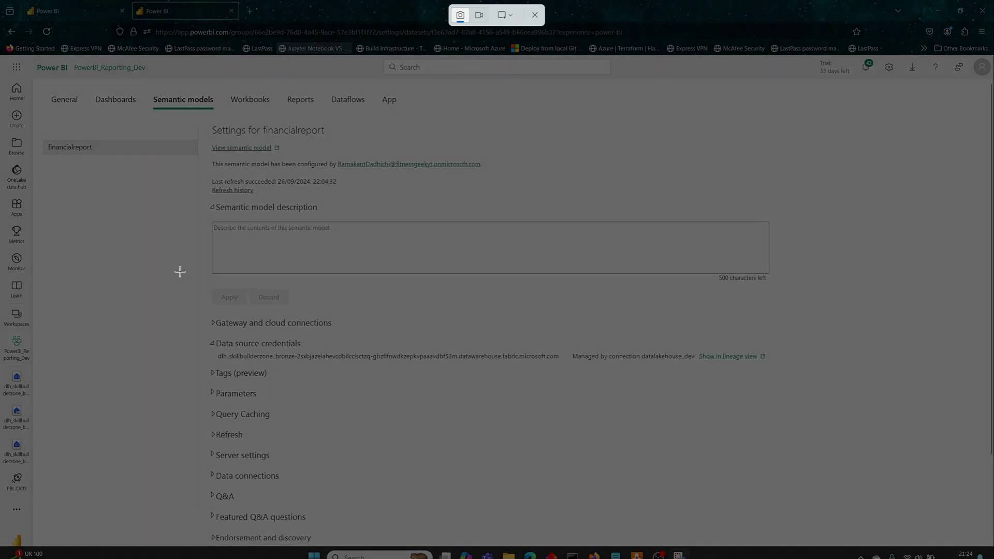
pyautogui.moveTo(170, 265); pyautogui.dragTo(800, 472)
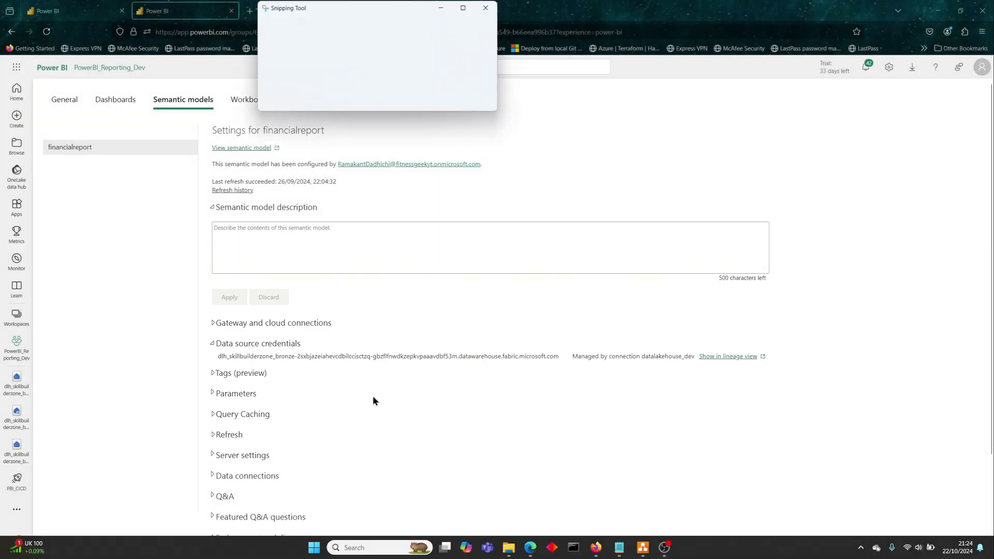
pyautogui.click(430, 433)
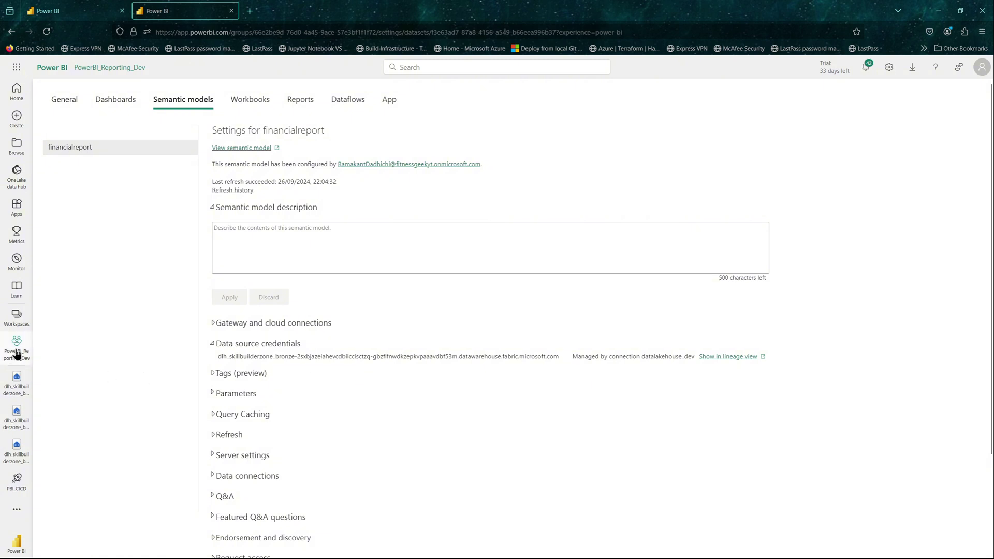
# Switch to the PowerBI_Reporting_Uat workspace and open the settings of its financialreport semantic model.
pyautogui.click(21, 321)
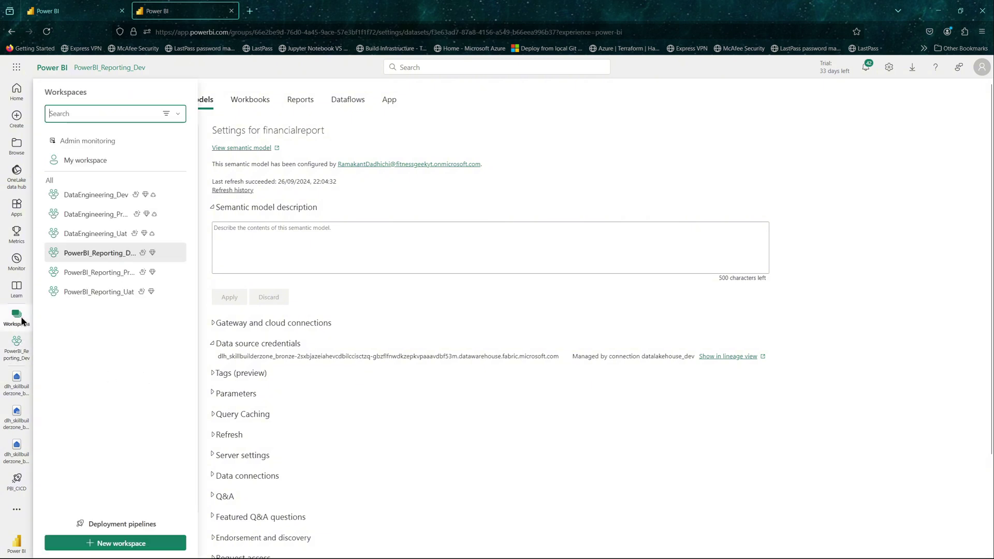
pyautogui.click(115, 293)
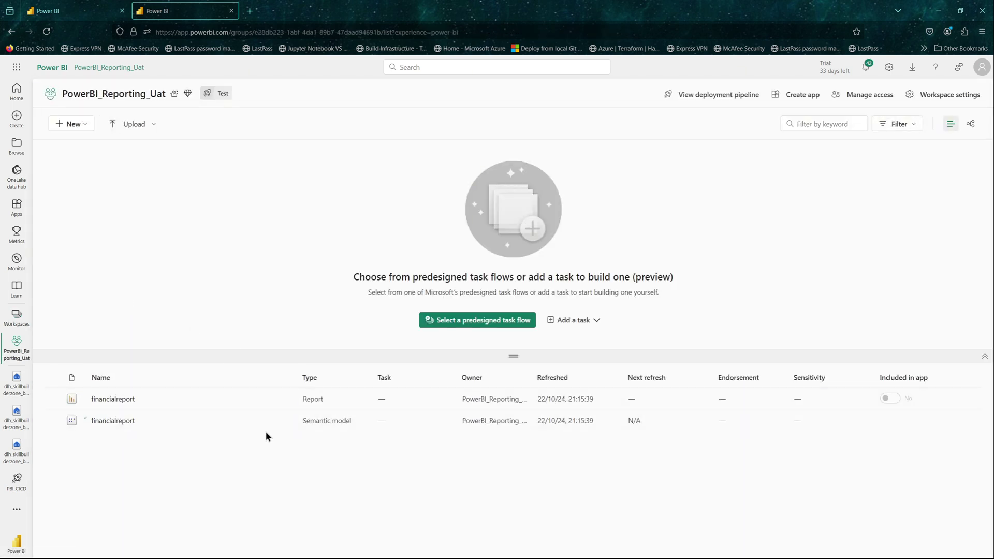
pyautogui.click(286, 420)
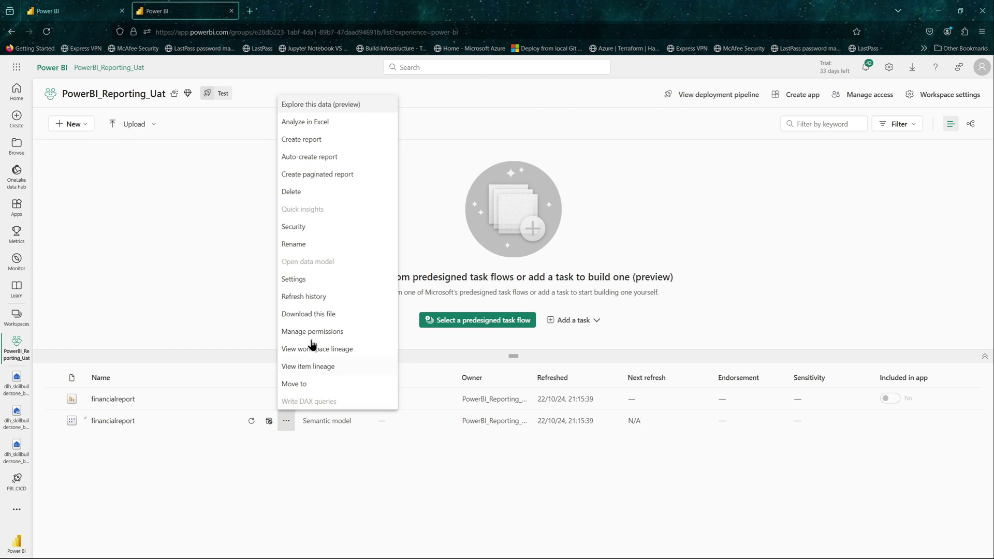
pyautogui.click(294, 280)
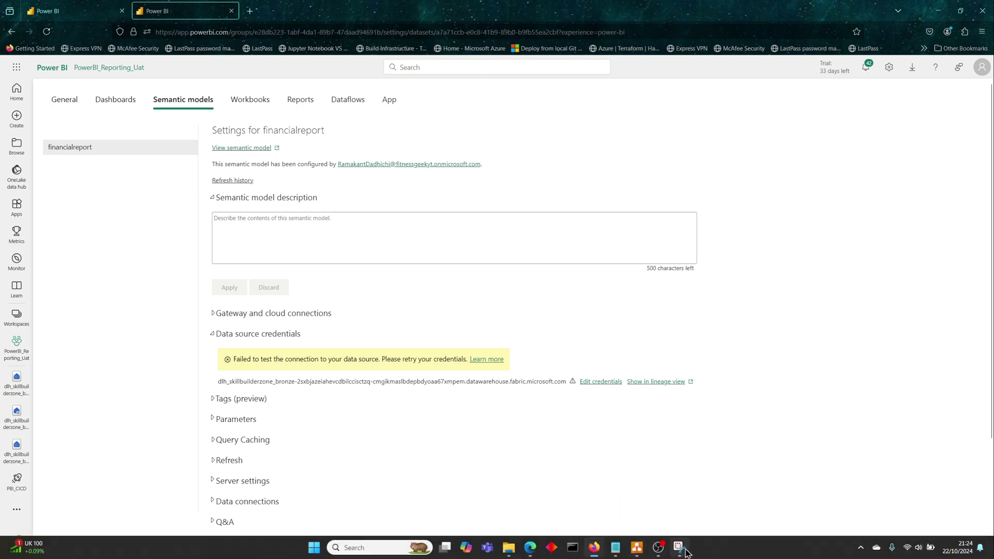
# Place the widened Dev snip above the Uat data source credentials, compare both server endpoints, and return to the browser.
pyautogui.click(679, 548)
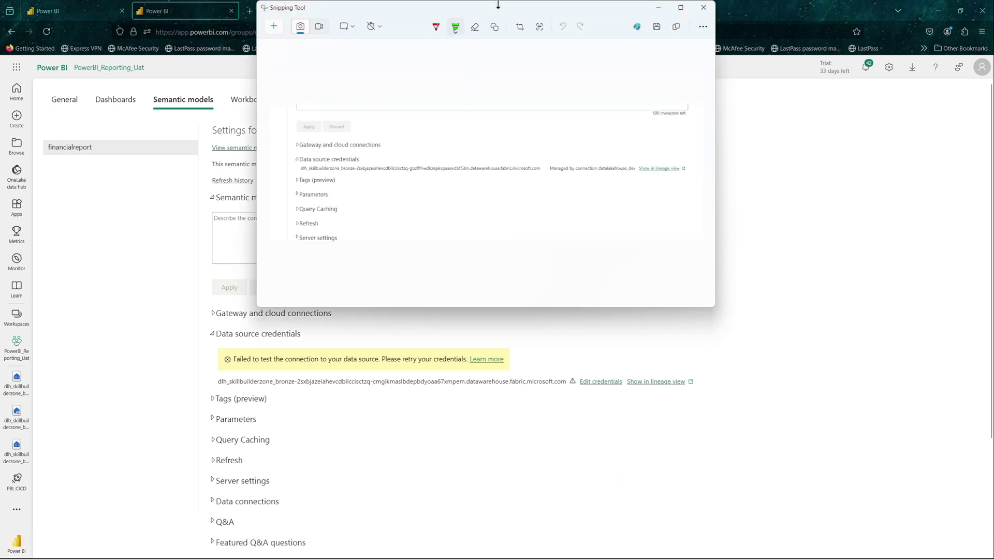
pyautogui.moveTo(500, 10); pyautogui.dragTo(405, 30)
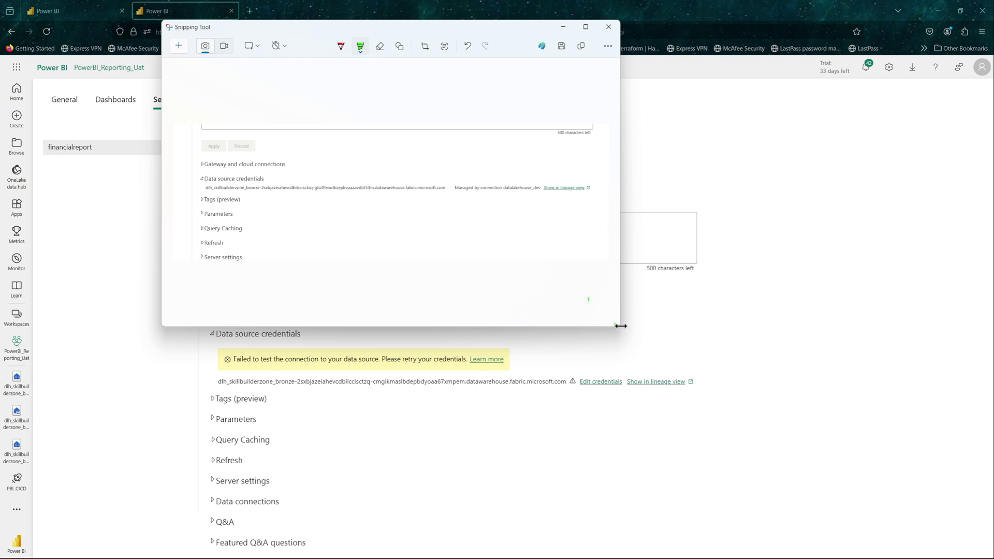
pyautogui.moveTo(621, 324); pyautogui.dragTo(944, 339)
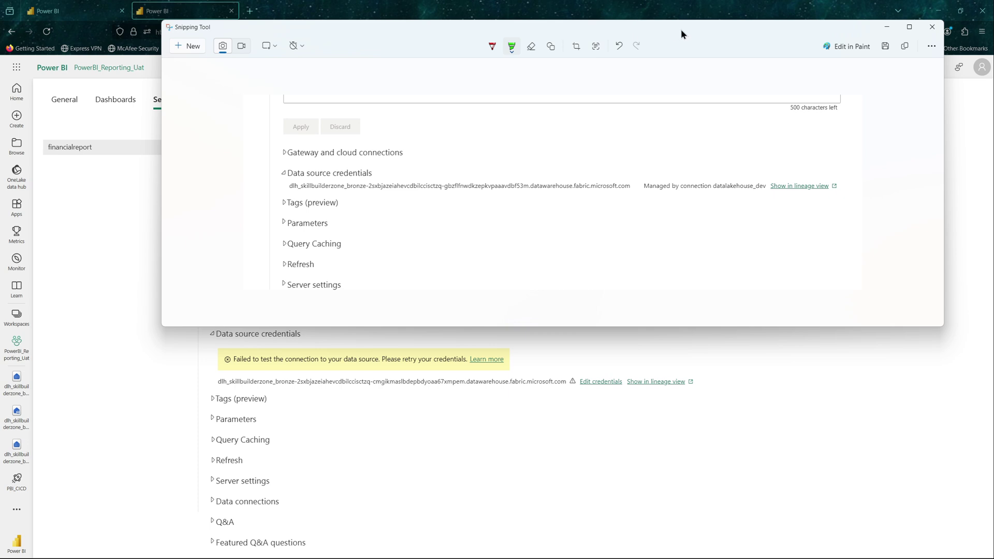
pyautogui.moveTo(681, 30); pyautogui.dragTo(627, 31)
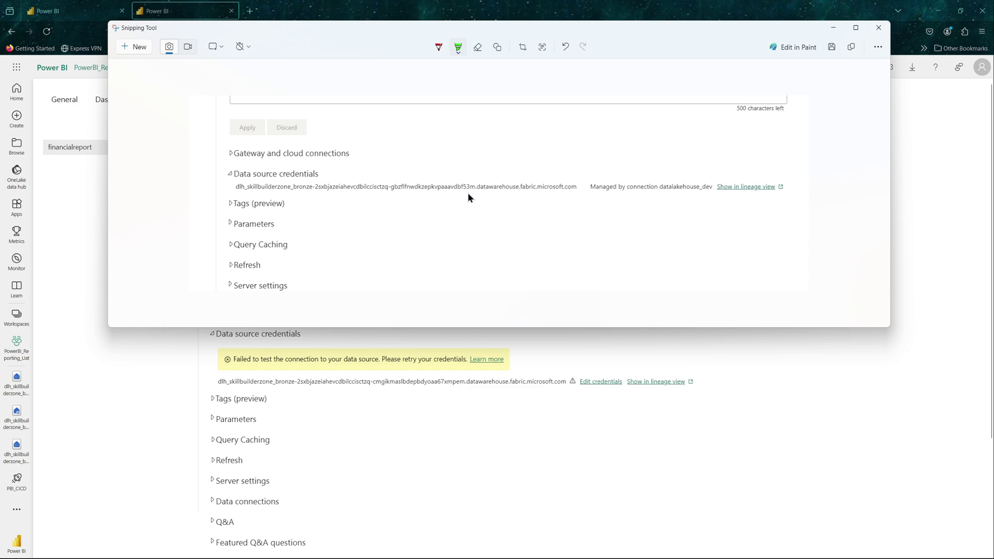
pyautogui.click(470, 435)
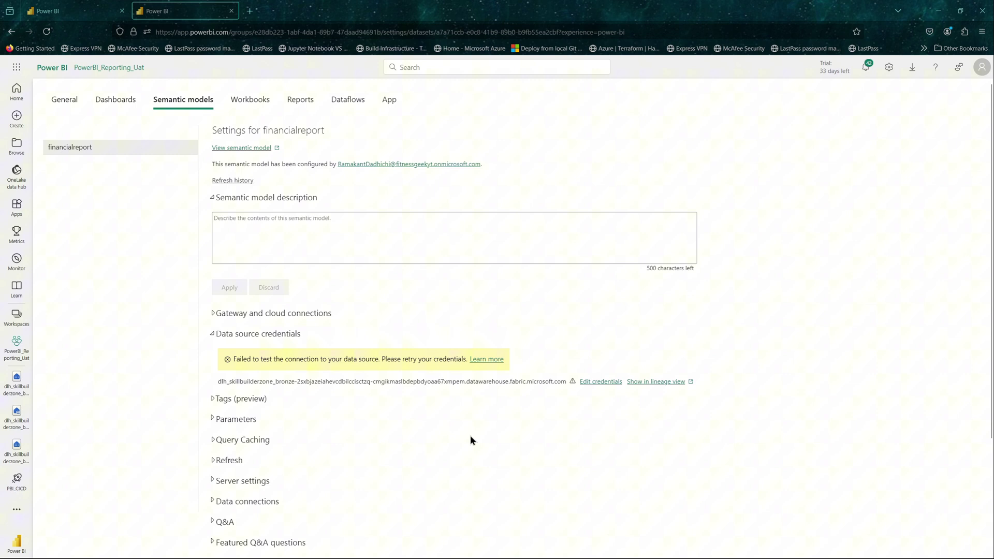
# Edit the Uat financialreport data source credentials to use OAuth2 authentication and sign in with the existing account.
pyautogui.click(593, 383)
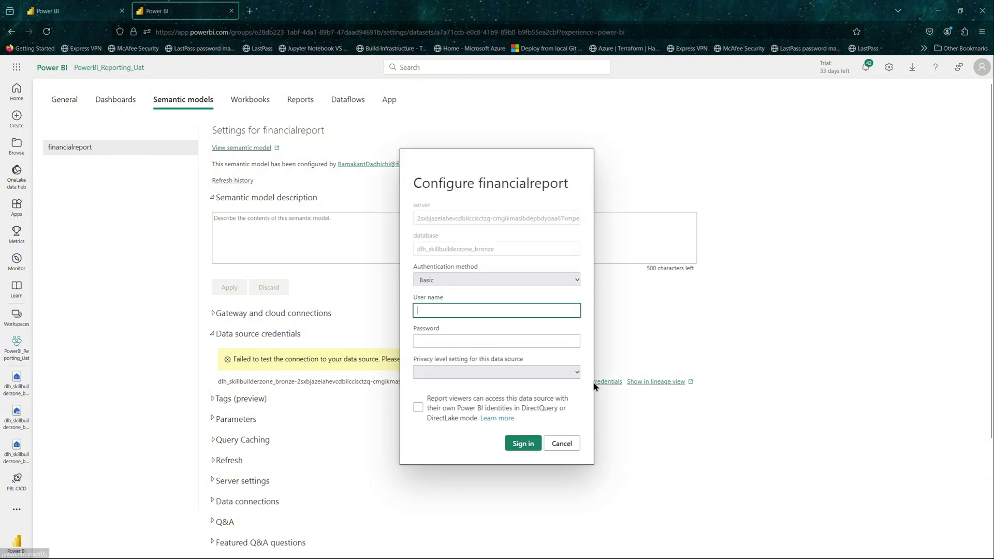
pyautogui.click(549, 282)
pyautogui.click(464, 308)
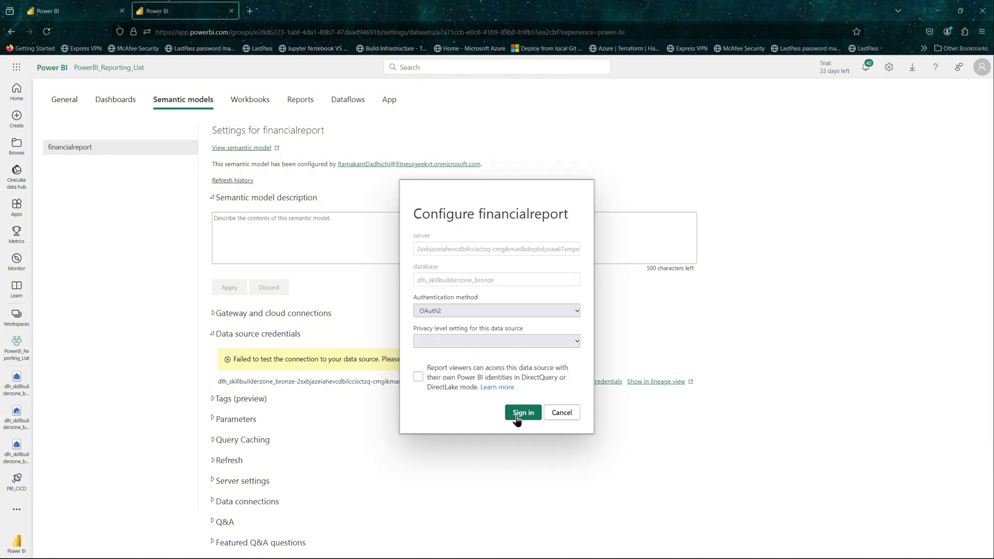
pyautogui.click(522, 413)
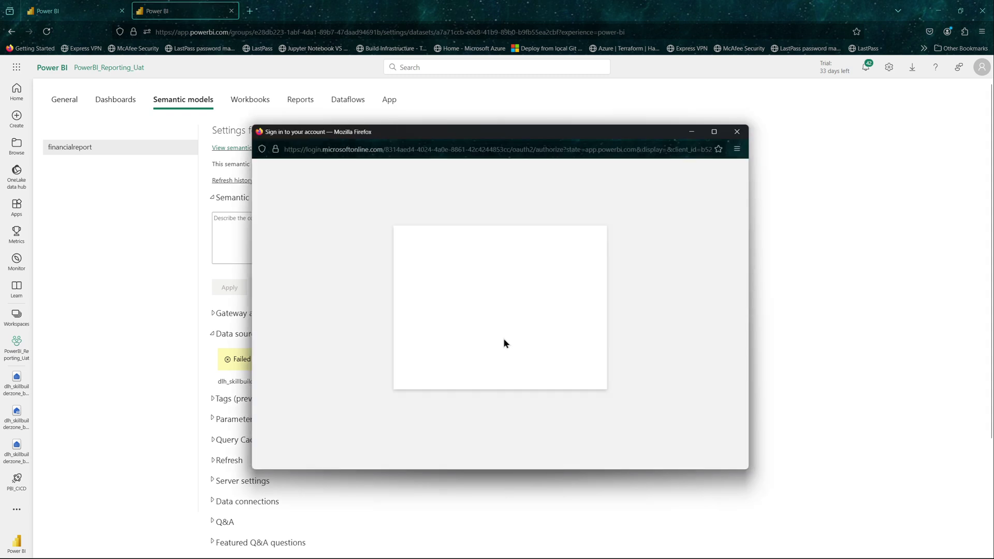
pyautogui.click(492, 306)
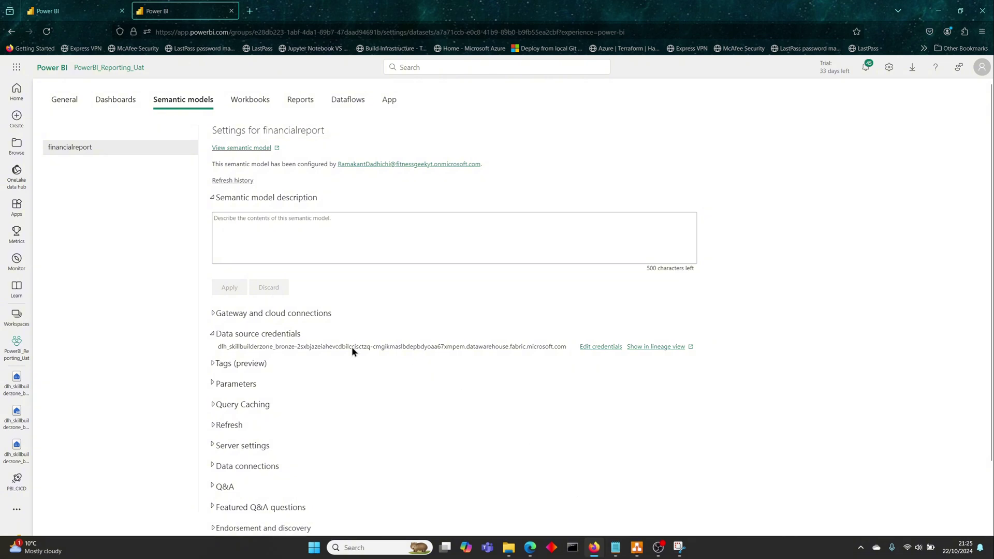
# Switch to the PowerBI_Reporting_Prod workspace and open the settings of its financialreport semantic model.
pyautogui.click(17, 320)
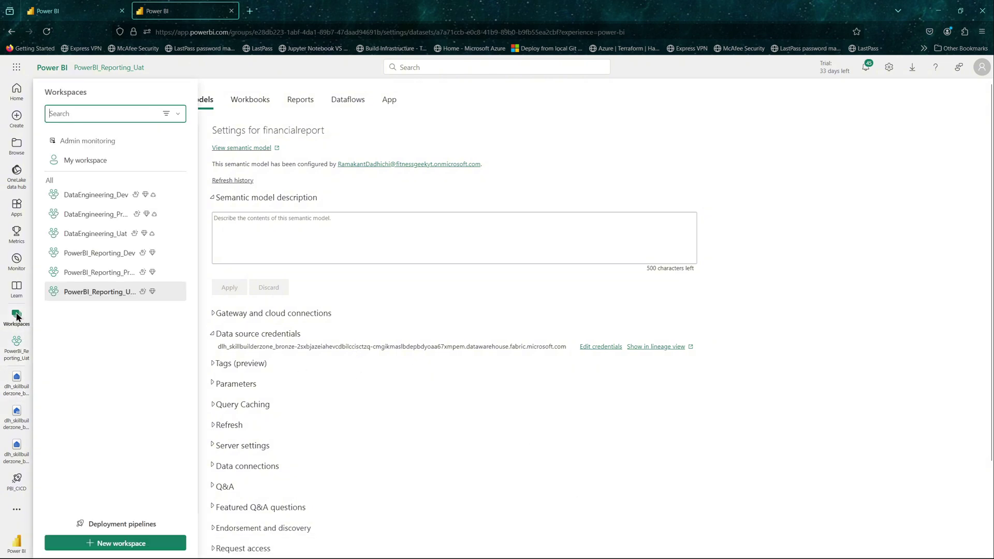
pyautogui.click(91, 274)
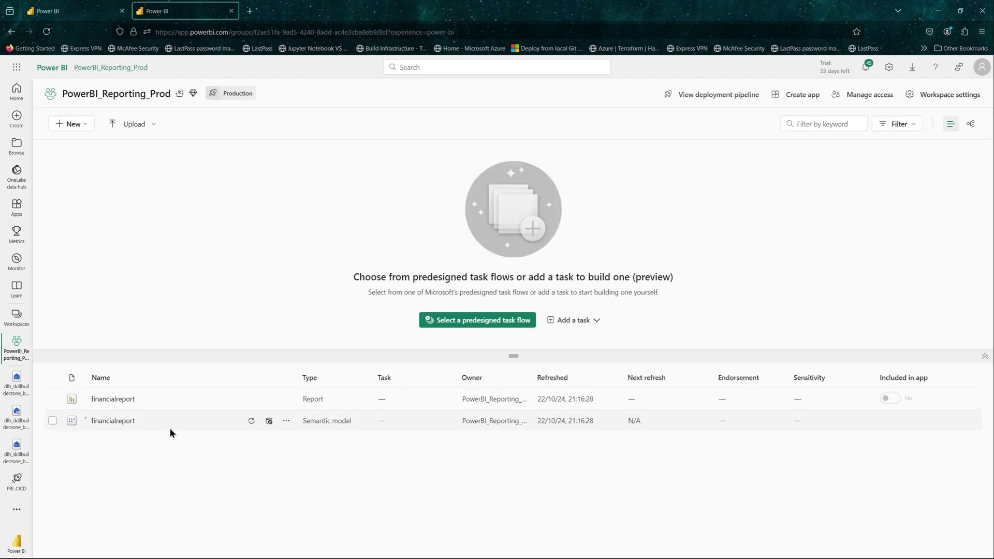
pyautogui.click(285, 420)
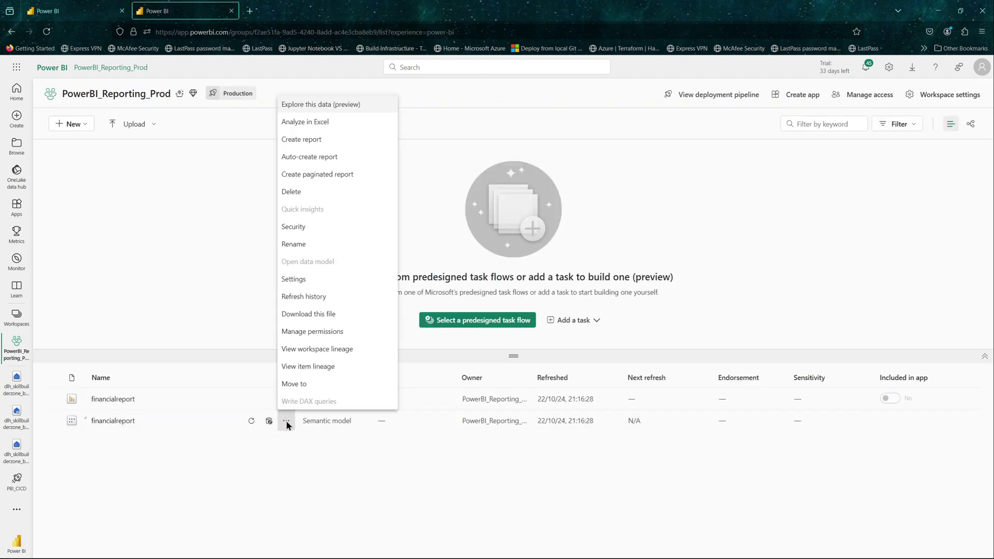
pyautogui.click(296, 280)
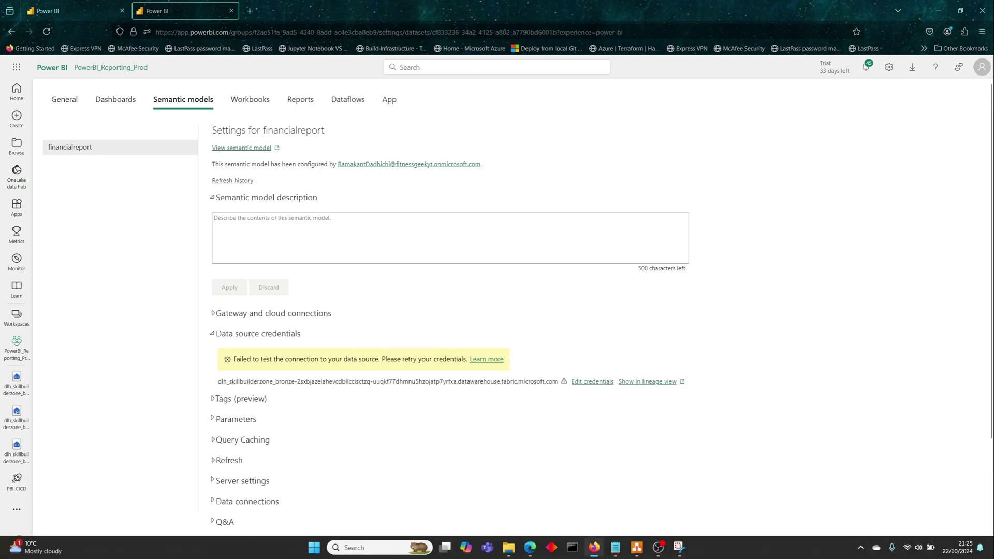
# Bring up the Dev snip, widen and place it above the Prod data source credentials, compare both server endpoints, and return to the browser.
pyautogui.click(680, 548)
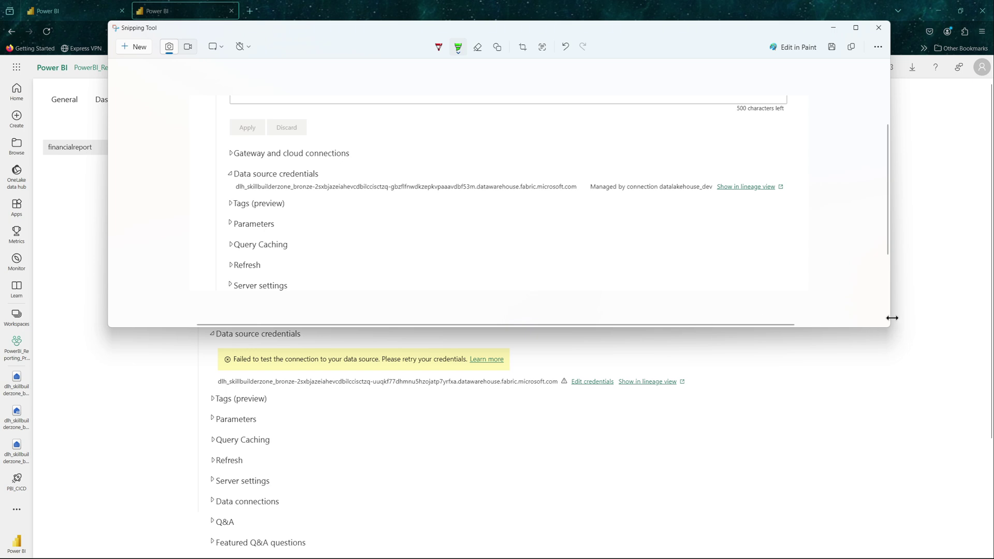
pyautogui.moveTo(892, 318); pyautogui.dragTo(988, 318)
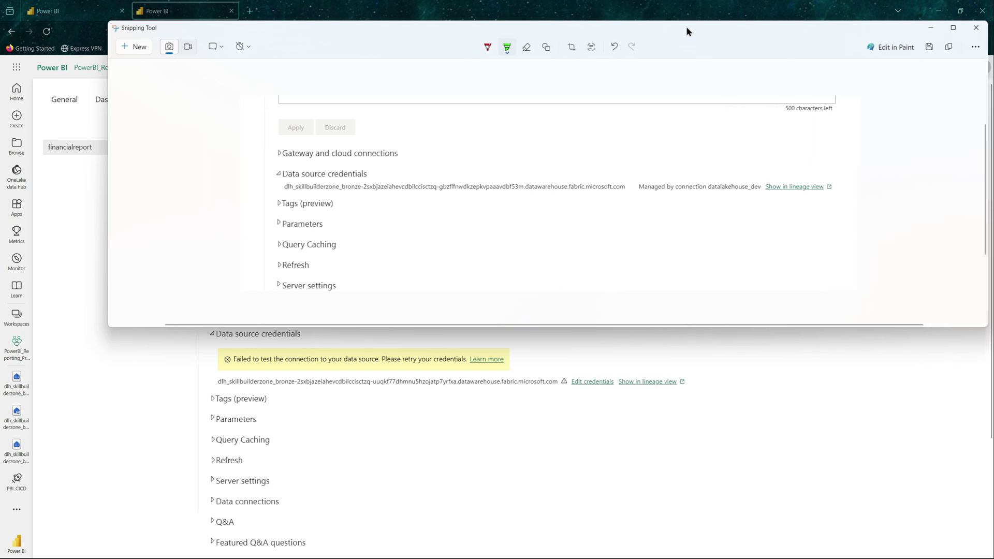
pyautogui.moveTo(687, 31); pyautogui.dragTo(610, 58)
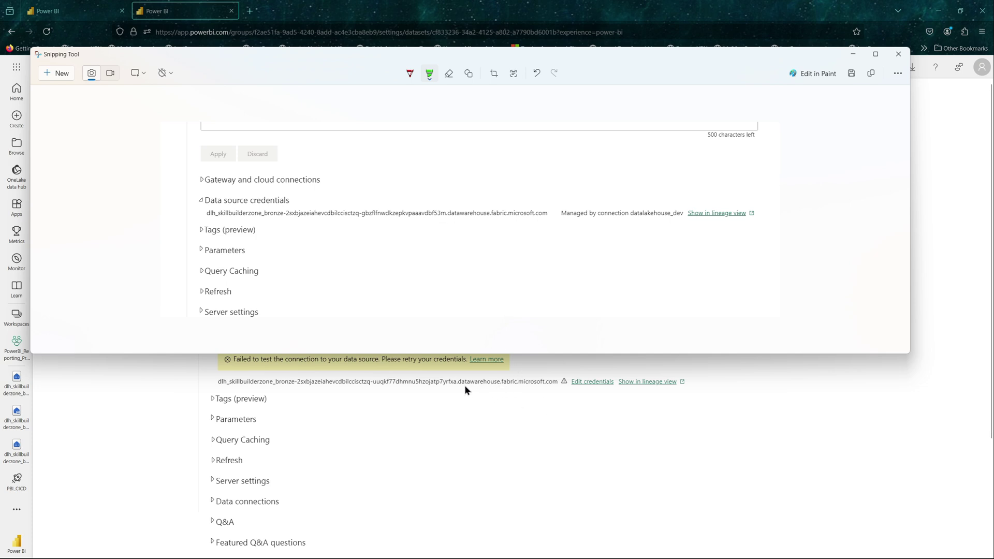
pyautogui.click(445, 407)
# Edit the Prod financialreport data source credentials to use OAuth2 authentication and sign in with the existing account.
pyautogui.click(588, 382)
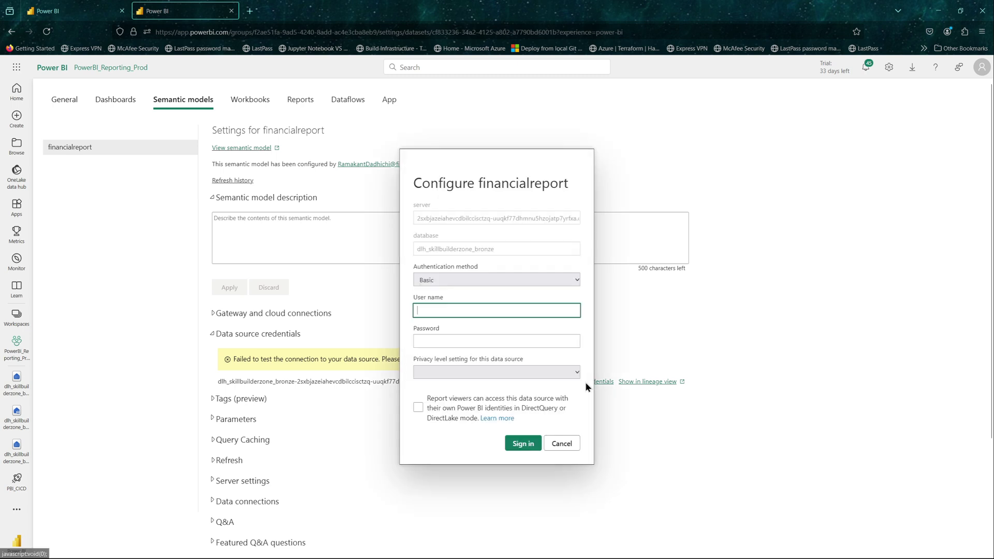
pyautogui.click(481, 282)
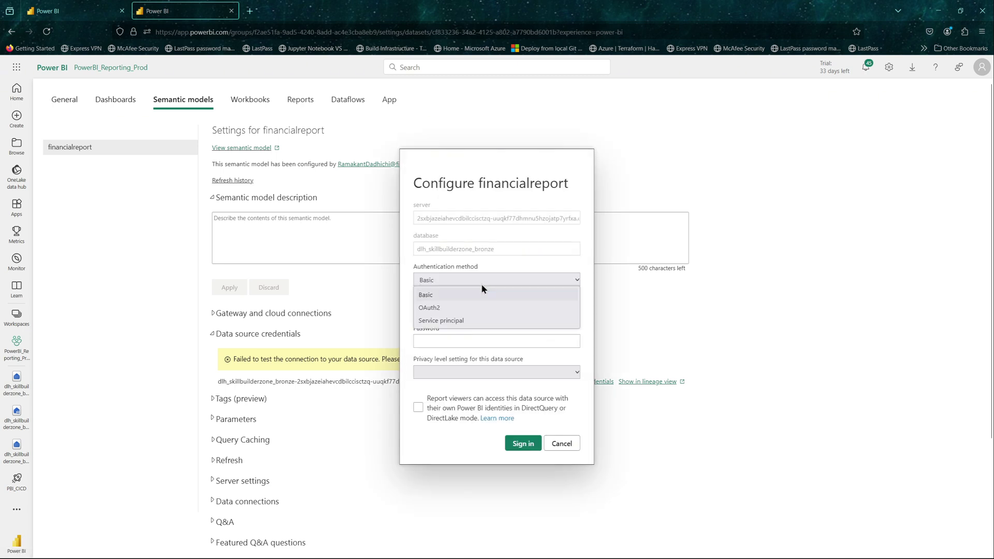
pyautogui.click(453, 308)
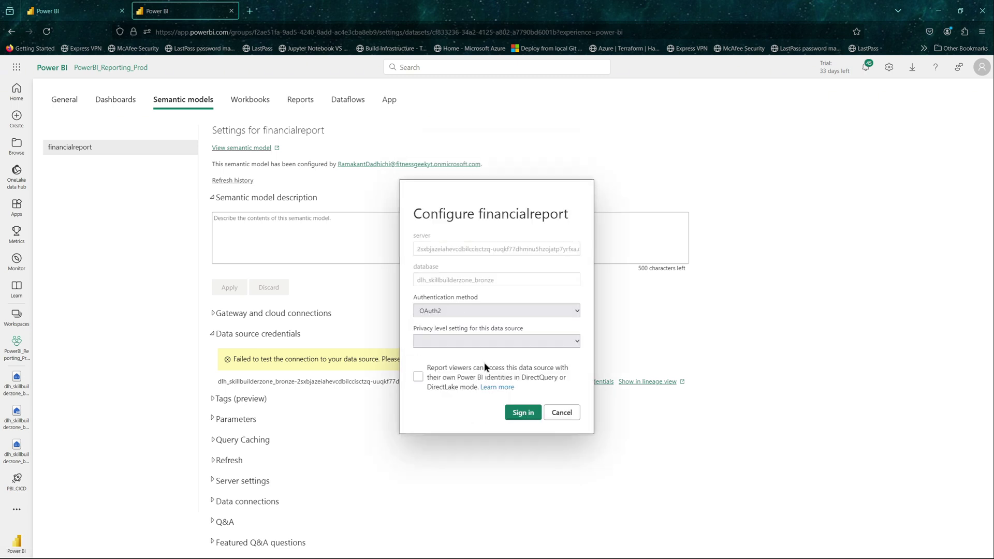
pyautogui.click(519, 419)
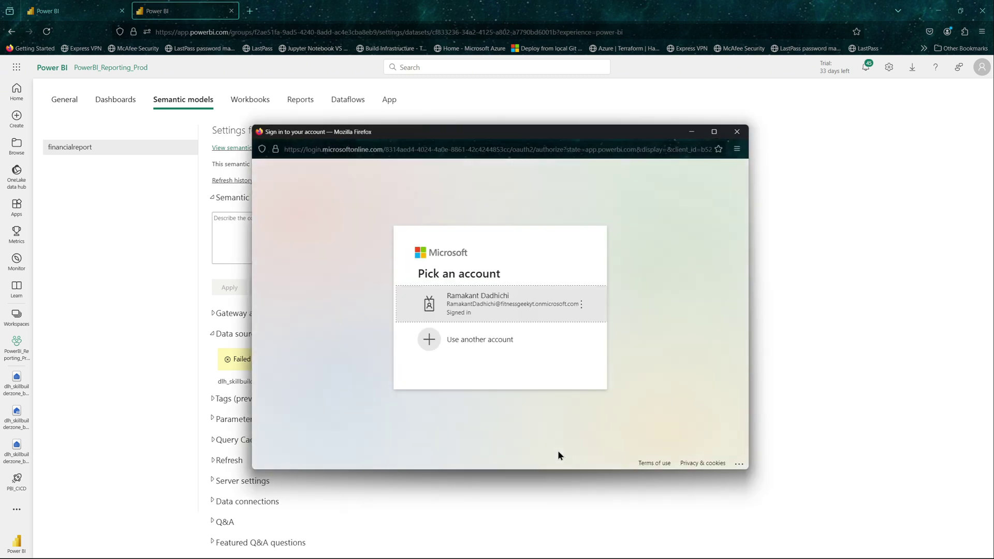
pyautogui.click(464, 309)
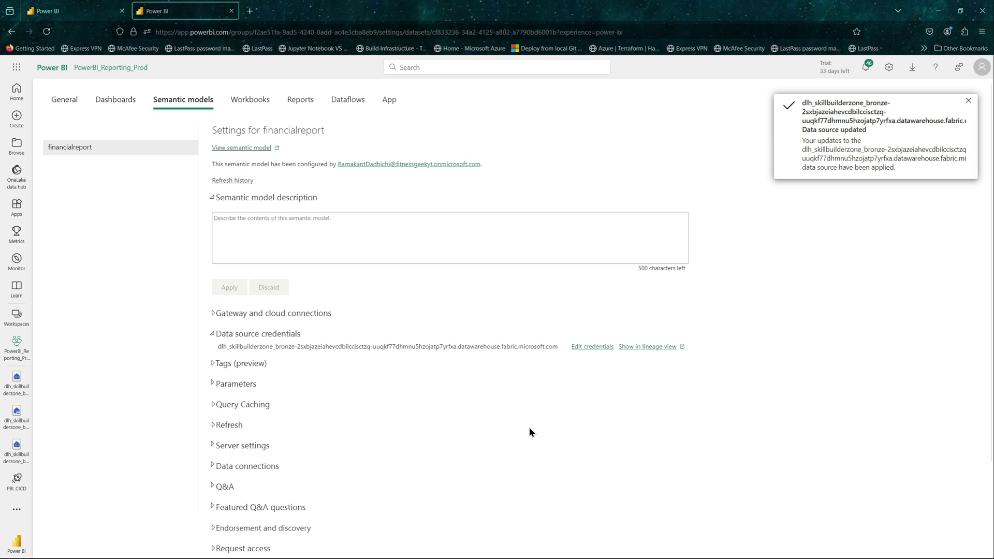
# Open the financialreport report from the Prod workspace, read a failing visual's error details, and close them.
pyautogui.click(16, 346)
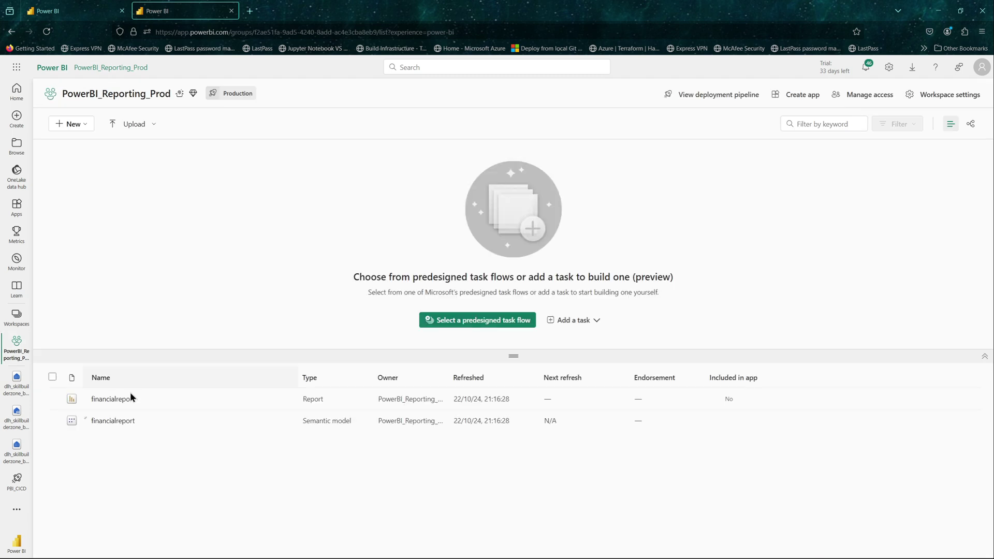
pyautogui.click(116, 399)
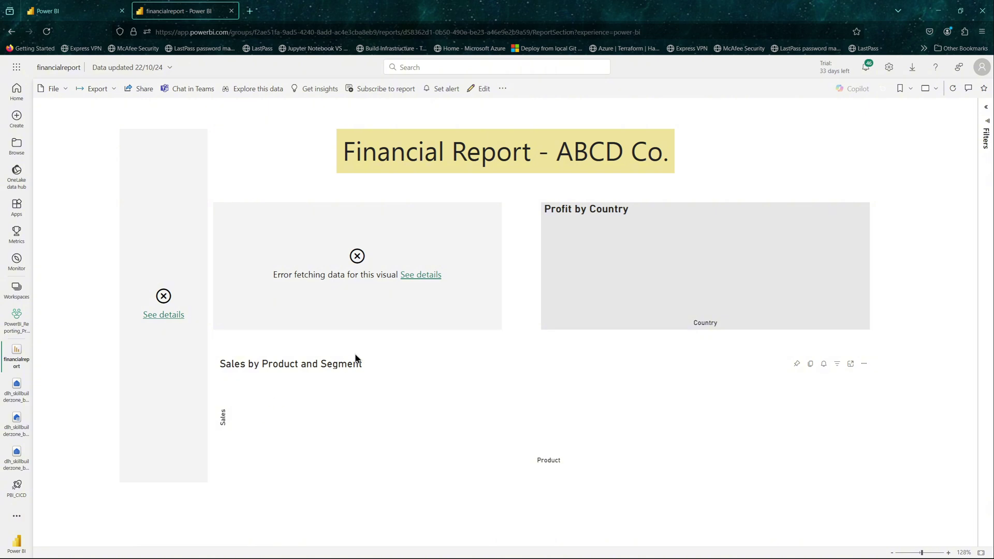
pyautogui.click(419, 275)
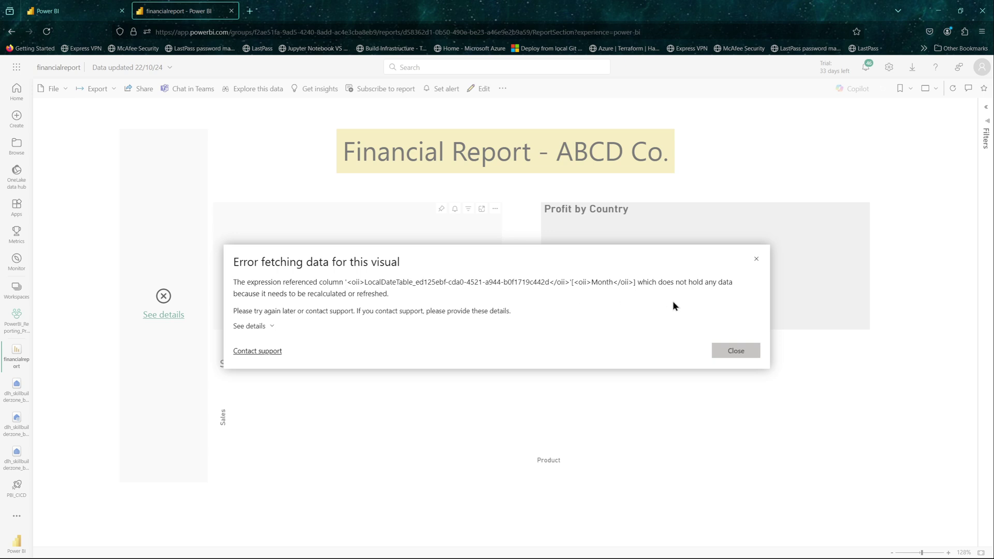
pyautogui.click(736, 351)
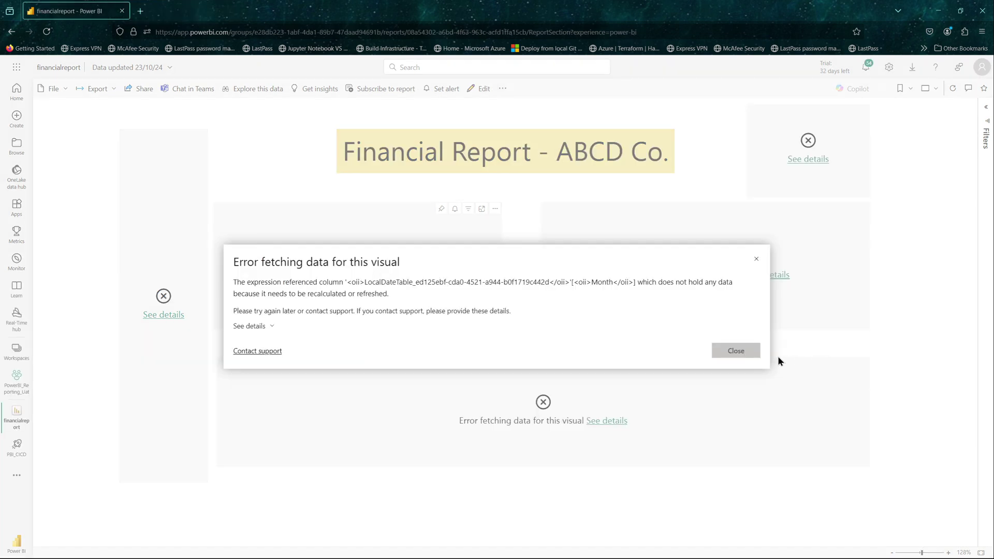
pyautogui.click(738, 351)
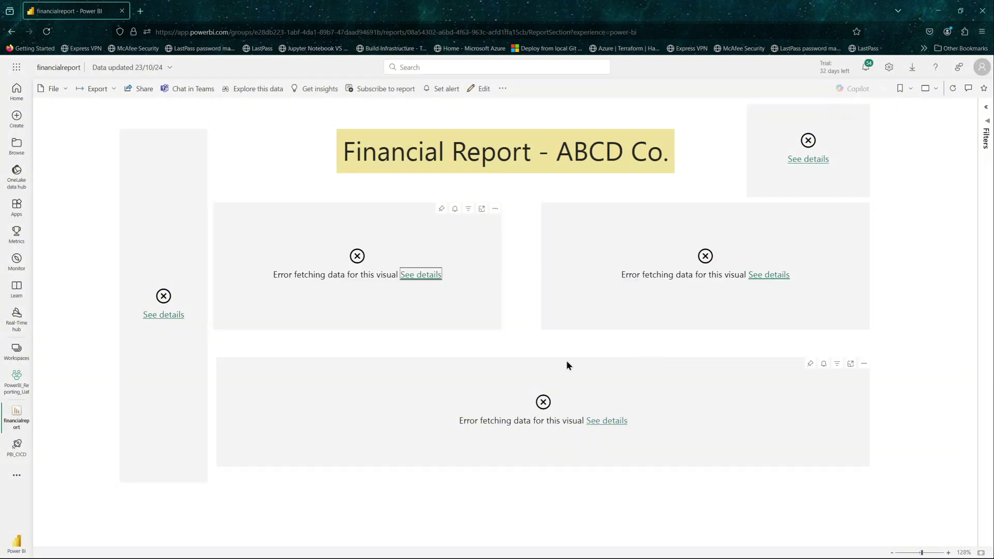
# Open the financialreport semantic model in the PowerBI_Reporting_Uat workspace and refresh it immediately.
pyautogui.click(25, 396)
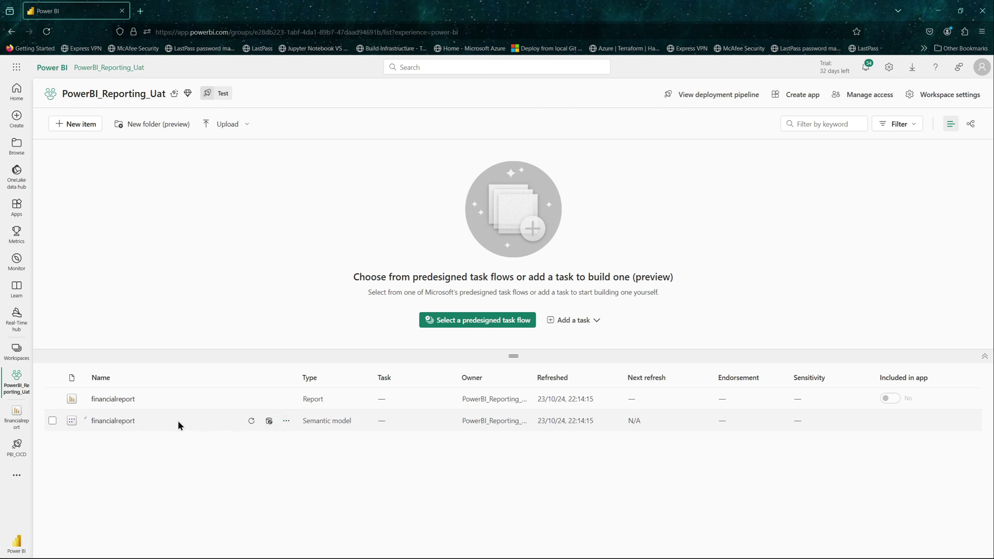
pyautogui.click(113, 421)
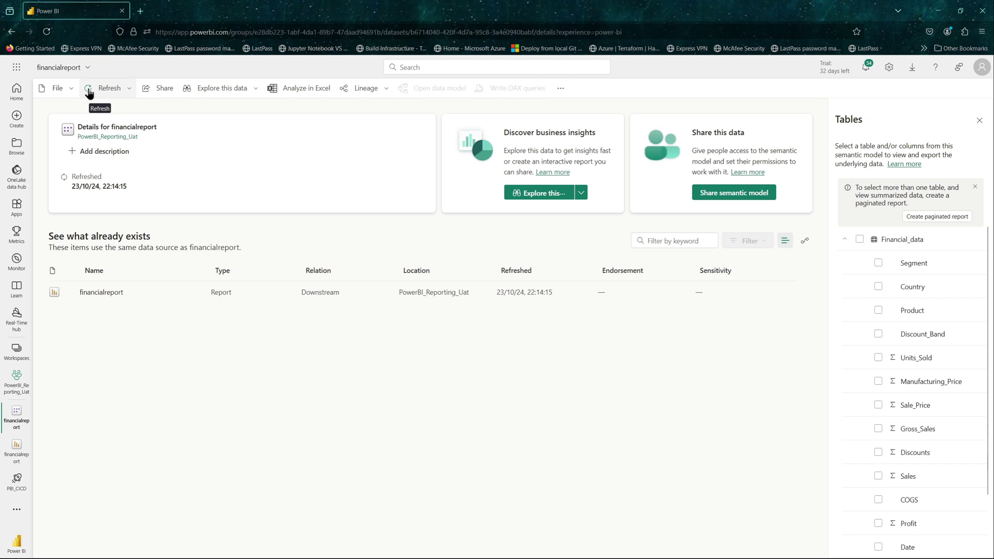
pyautogui.click(115, 89)
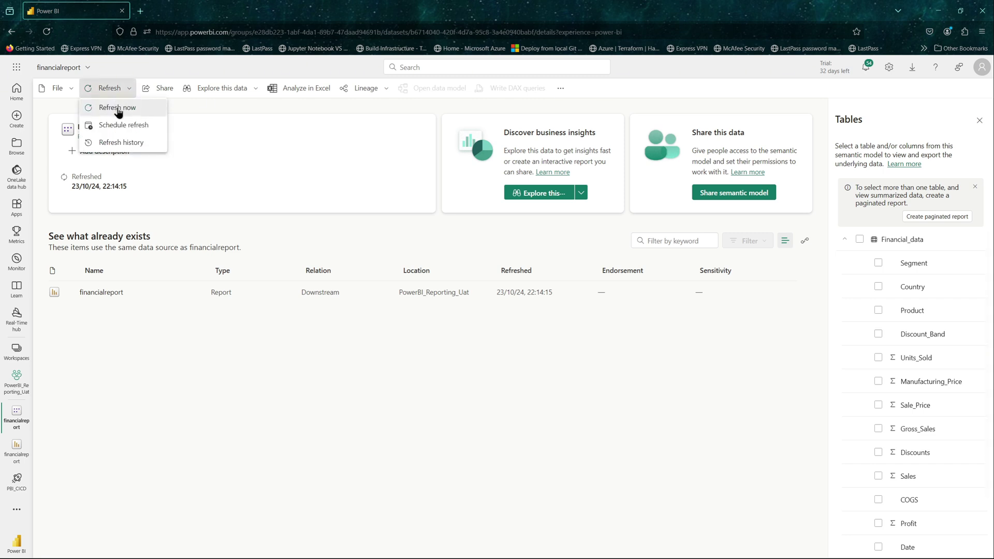
pyautogui.click(117, 109)
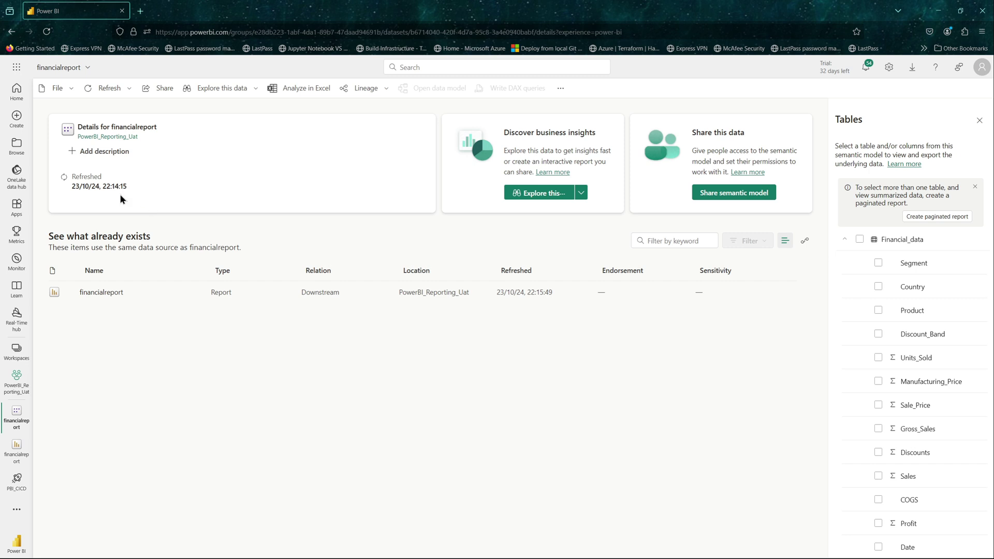
# Open the Uat semantic model's downstream financialreport report in a new browser tab.
pyautogui.rightClick(111, 298)
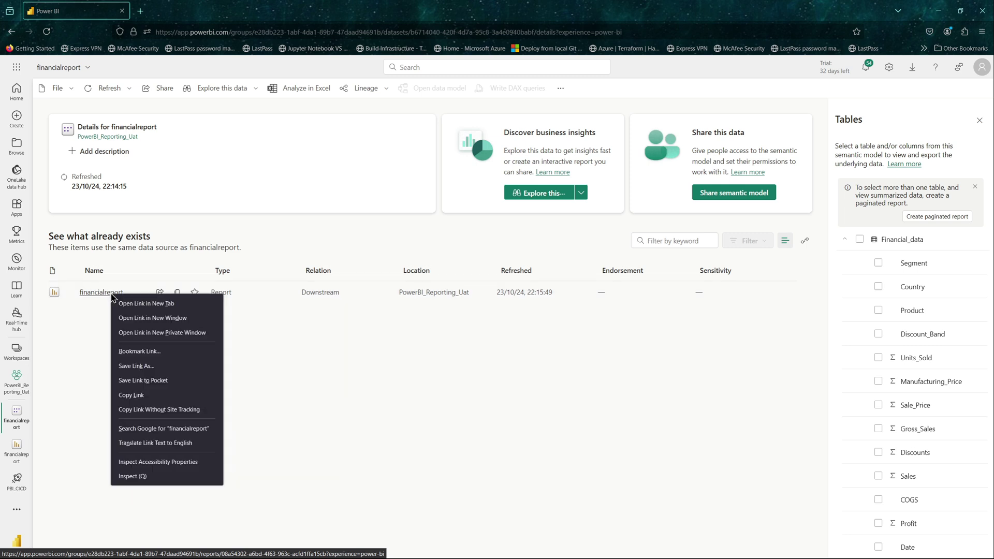
pyautogui.click(130, 305)
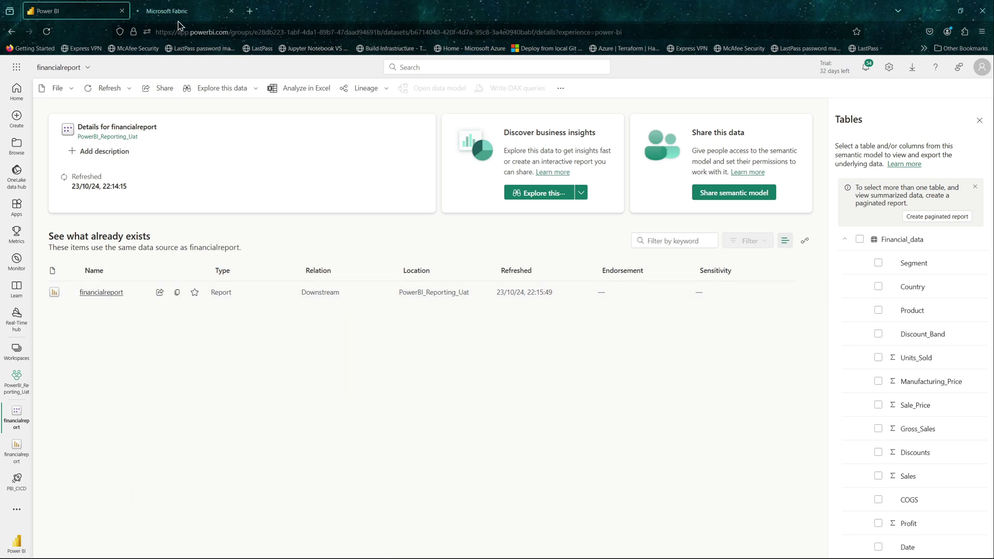